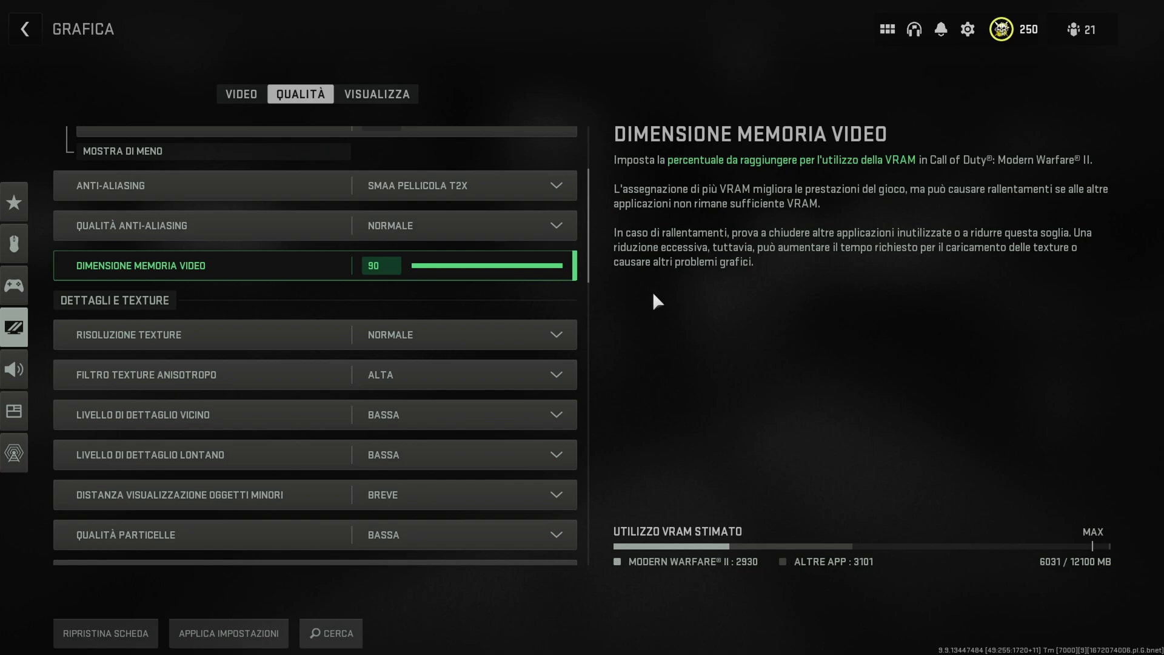
Step: Set Dimensione Memoria Video to 70 and Memoria Terreno to Max in the graphics quality settings
drag(573, 268, 517, 271)
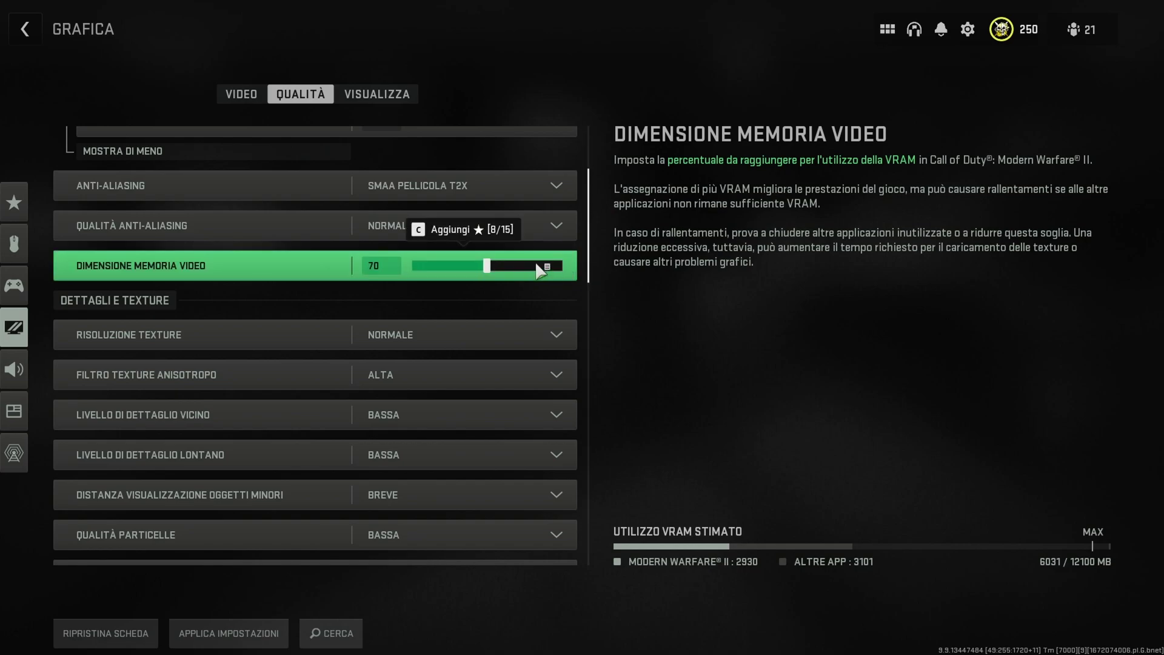
scroll(591, 268, down, 3)
drag(591, 268, 590, 357)
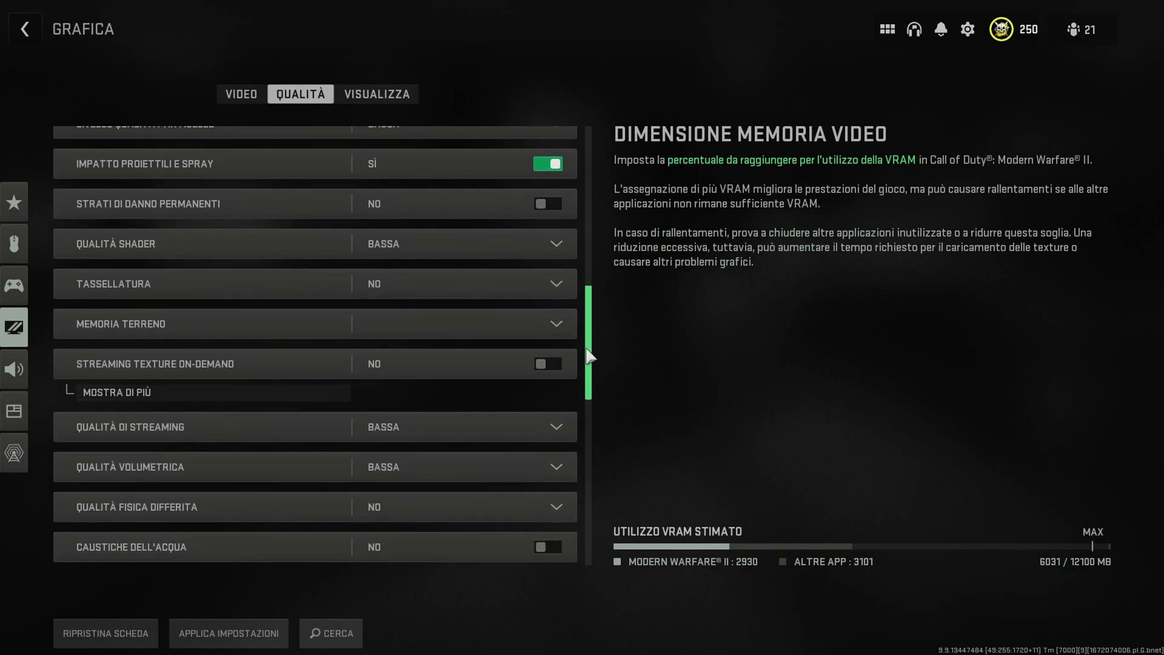
click(535, 330)
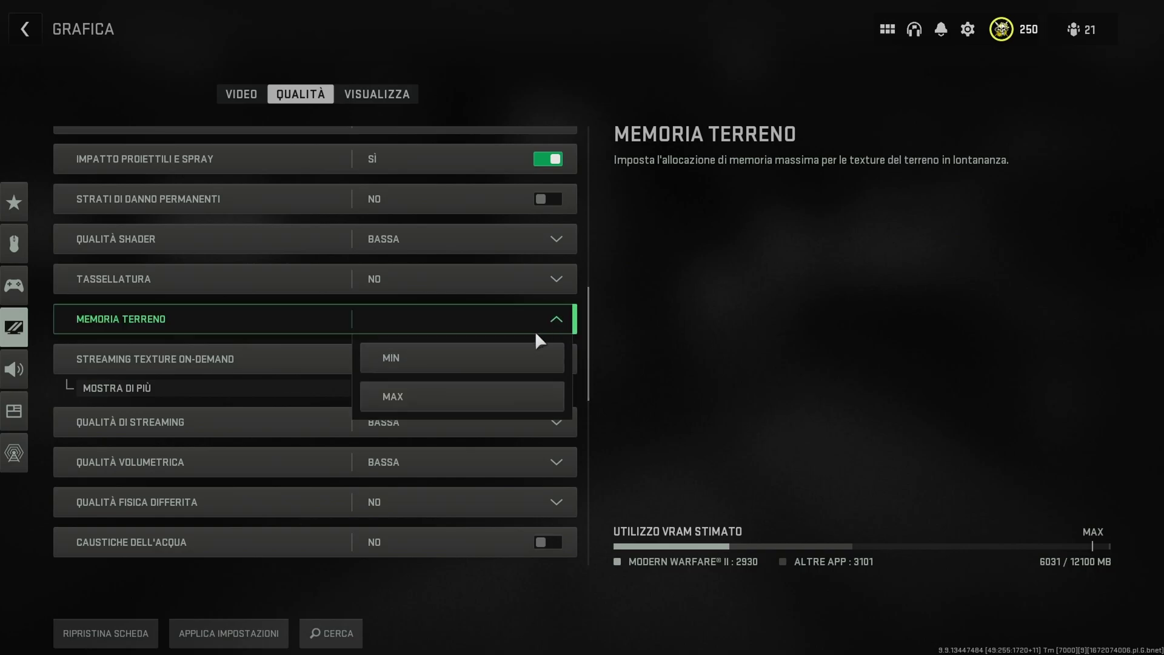
click(493, 393)
Step: Apply the changed graphics settings and go back out of the game's settings
drag(592, 340, 592, 503)
click(259, 639)
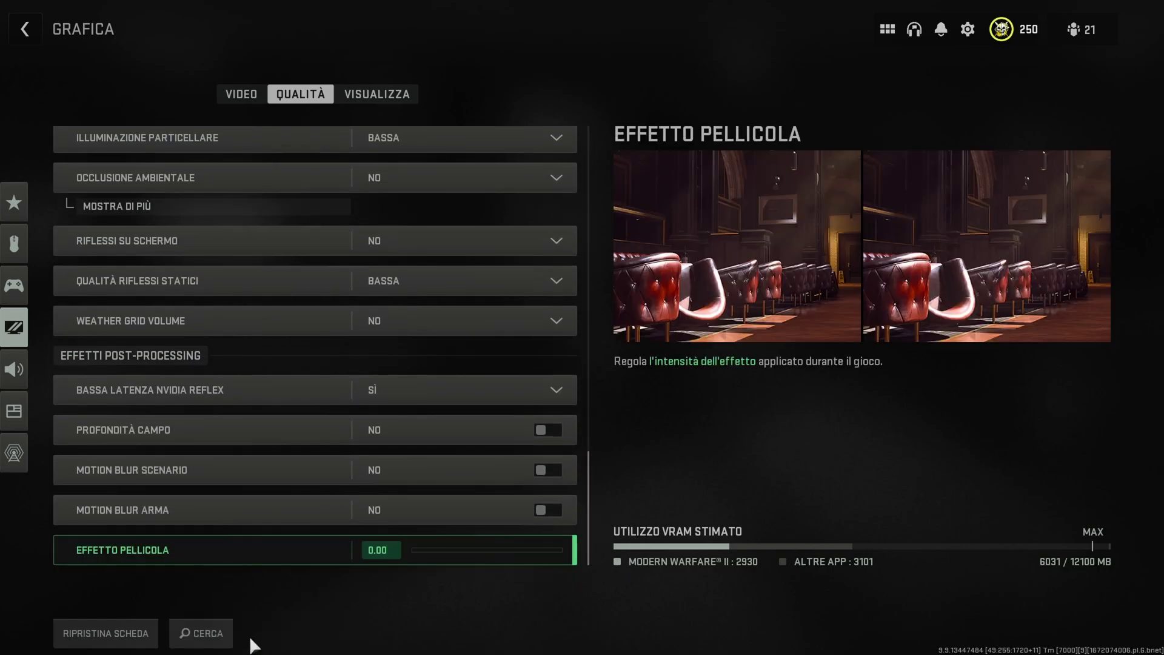
click(24, 29)
click(24, 29)
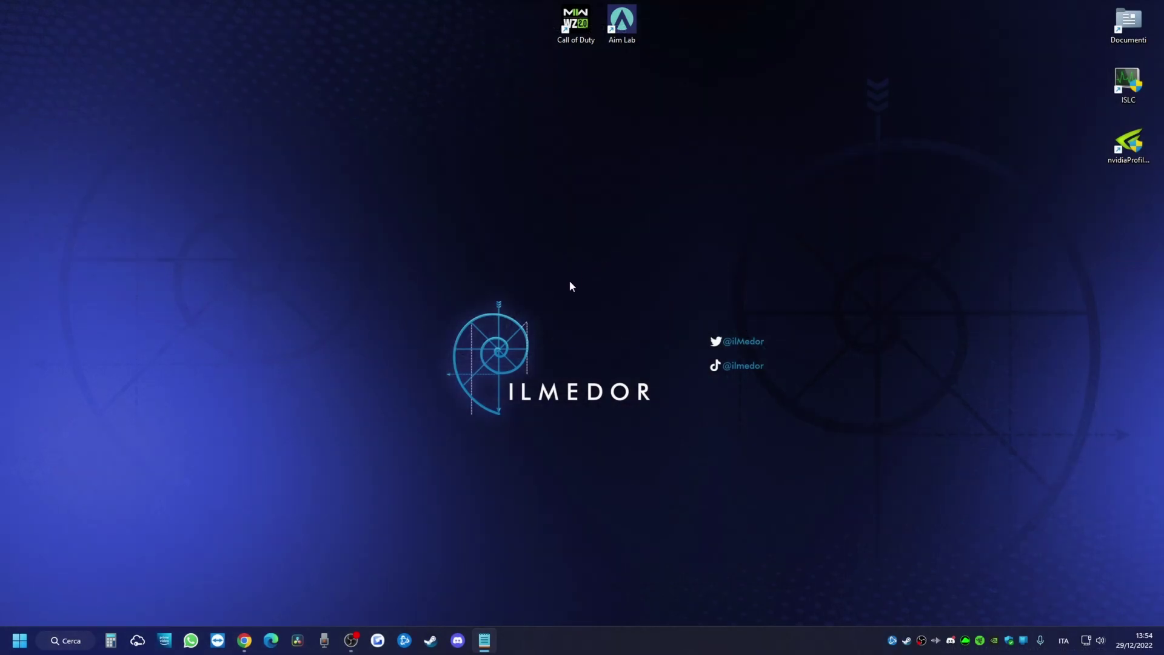
Step: Disable Collegamento al telefono among the startup apps in Task Manager
right_click(19, 641)
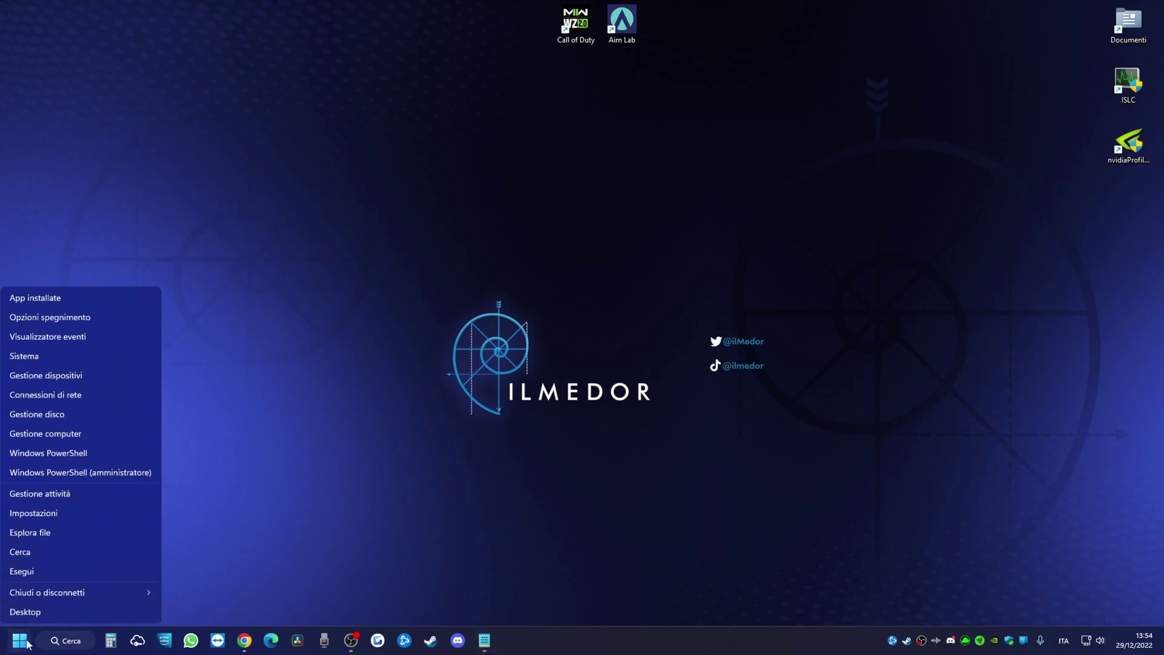
click(50, 493)
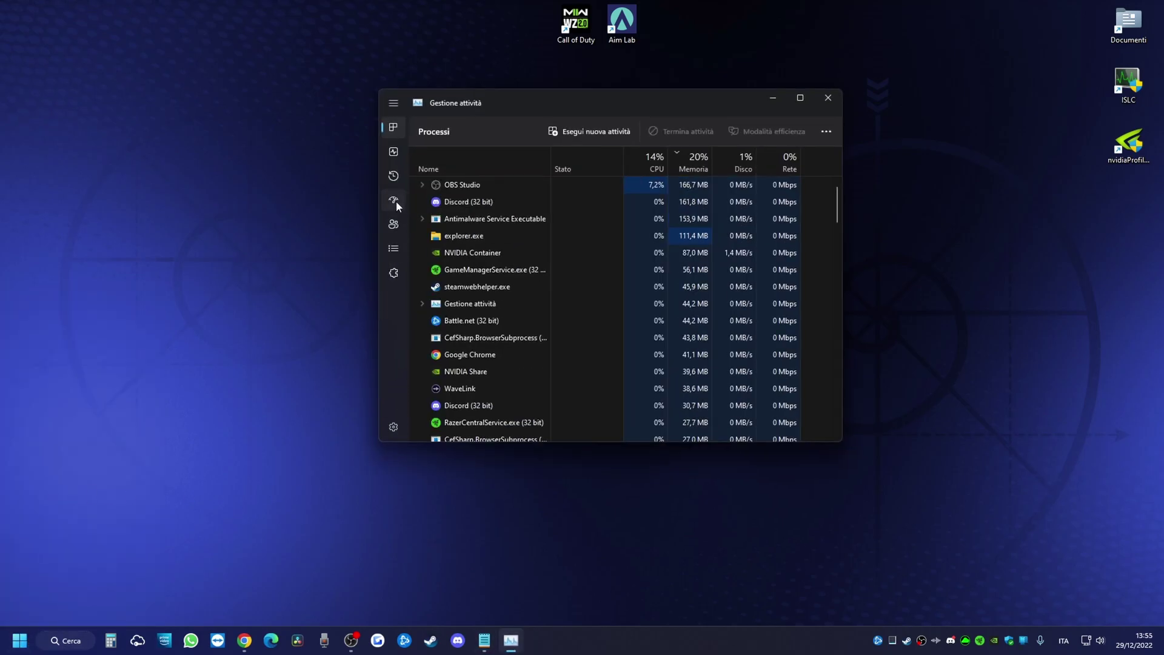
click(395, 202)
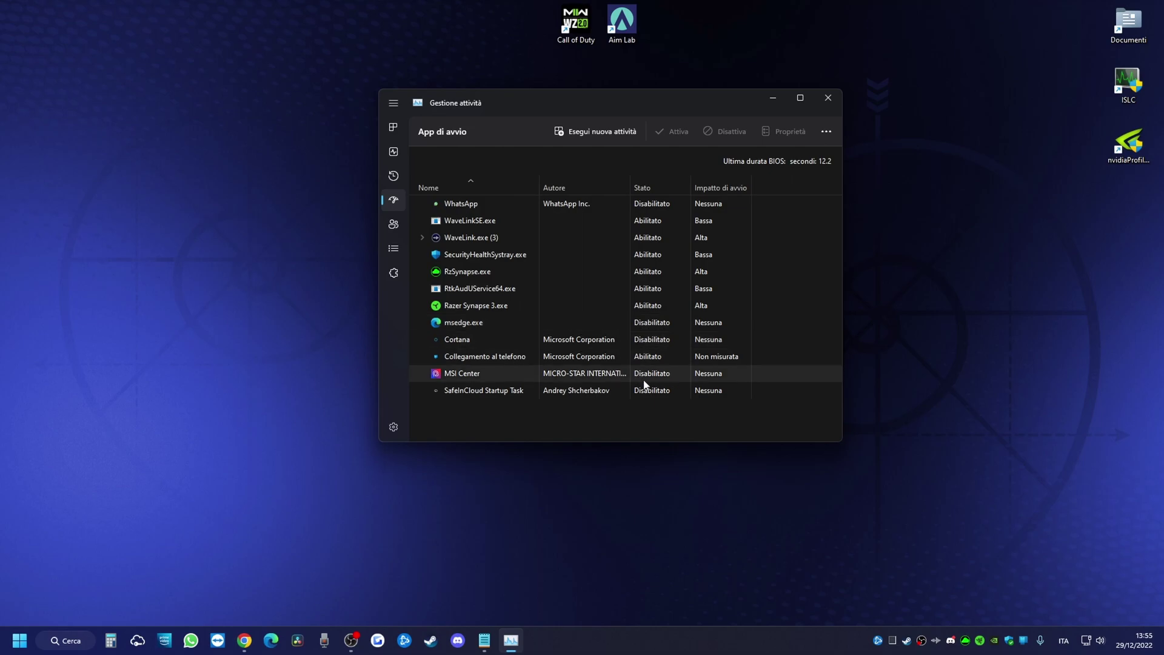
click(647, 357)
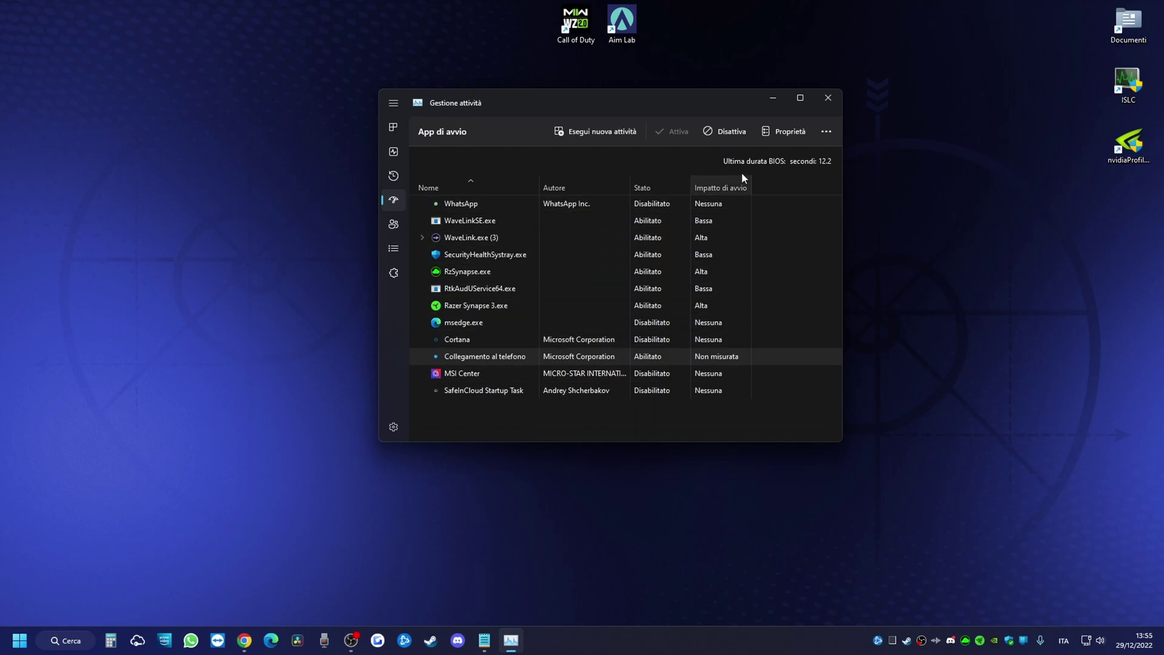
click(725, 132)
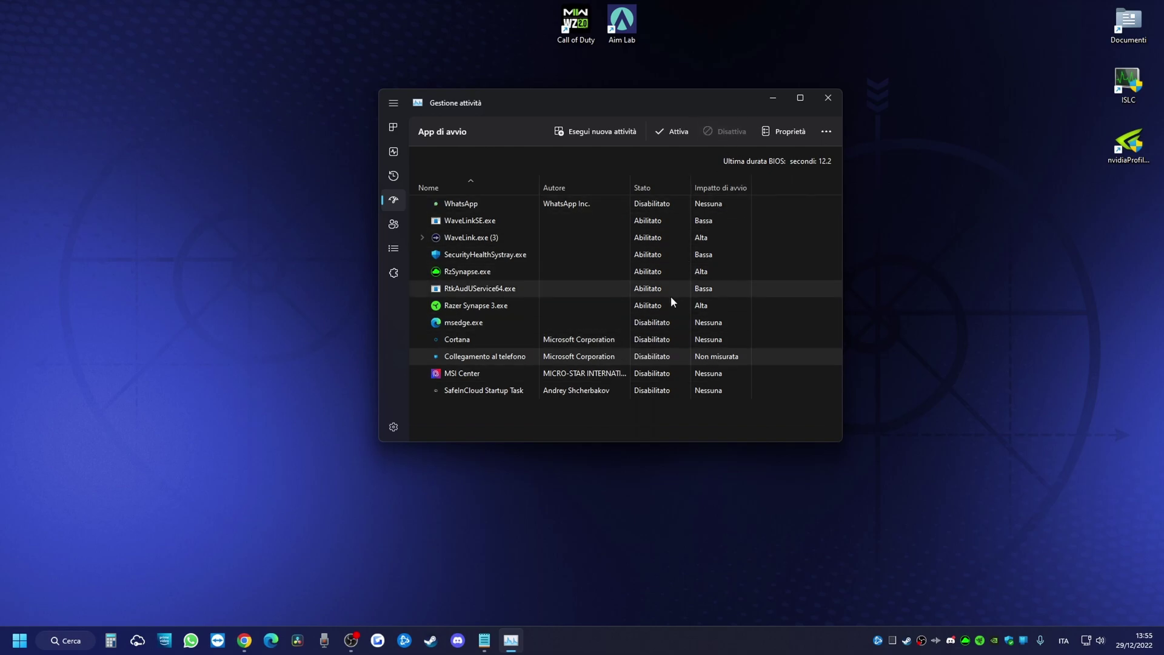
Step: Quit Steam and Discord, which are running in the background
right_click(920, 640)
key(Escape)
right_click(951, 640)
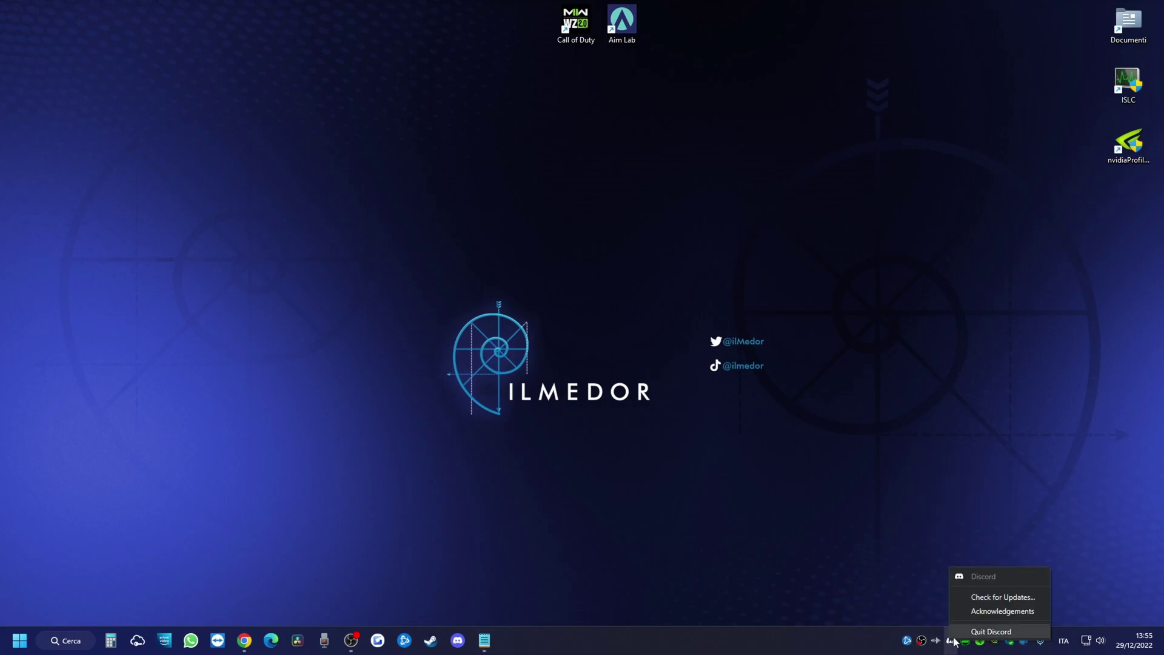
click(967, 629)
Step: In Battle.net's application settings, set the behaviour at game launch to Esci da Battle.net completamente
click(922, 639)
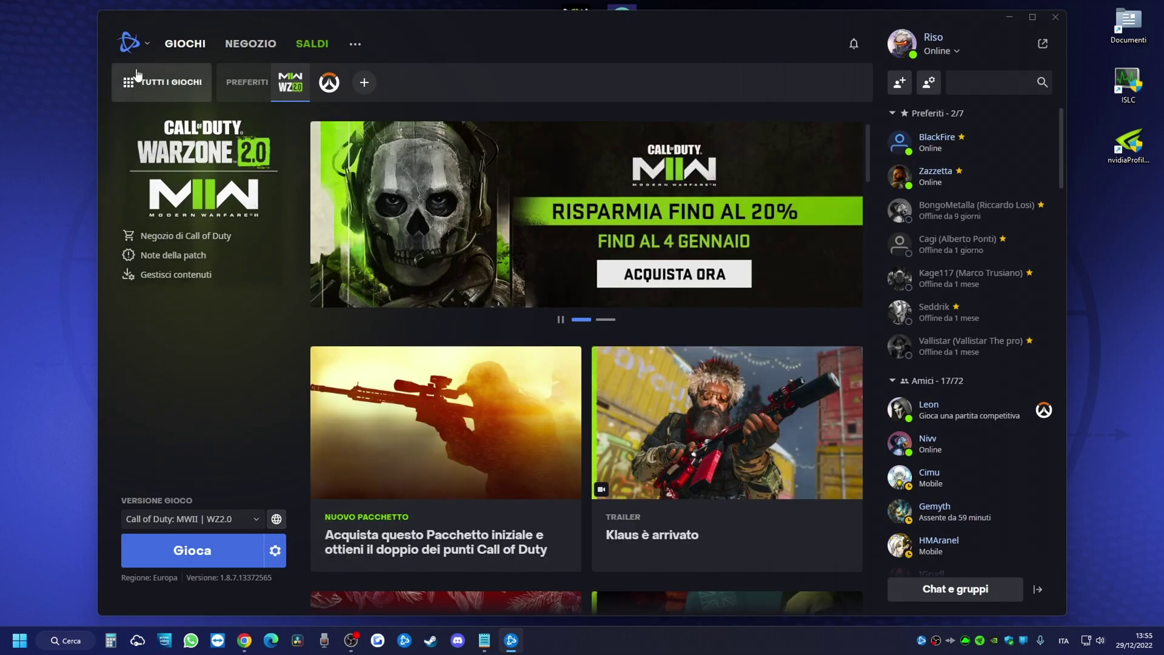
click(129, 43)
click(167, 93)
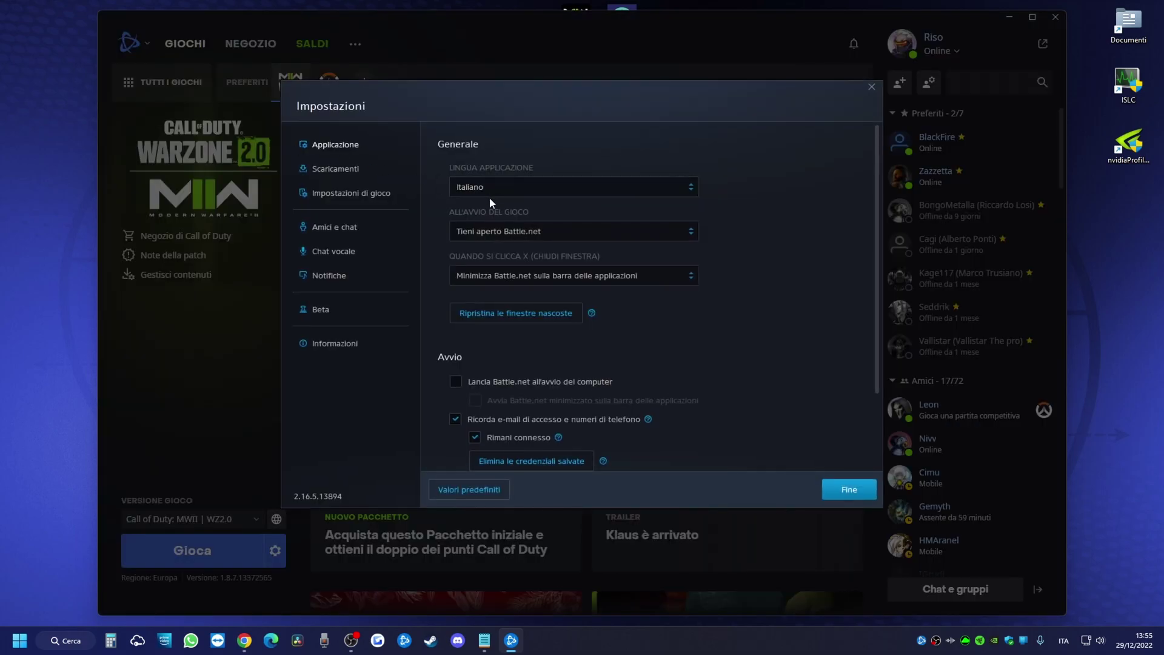
click(527, 235)
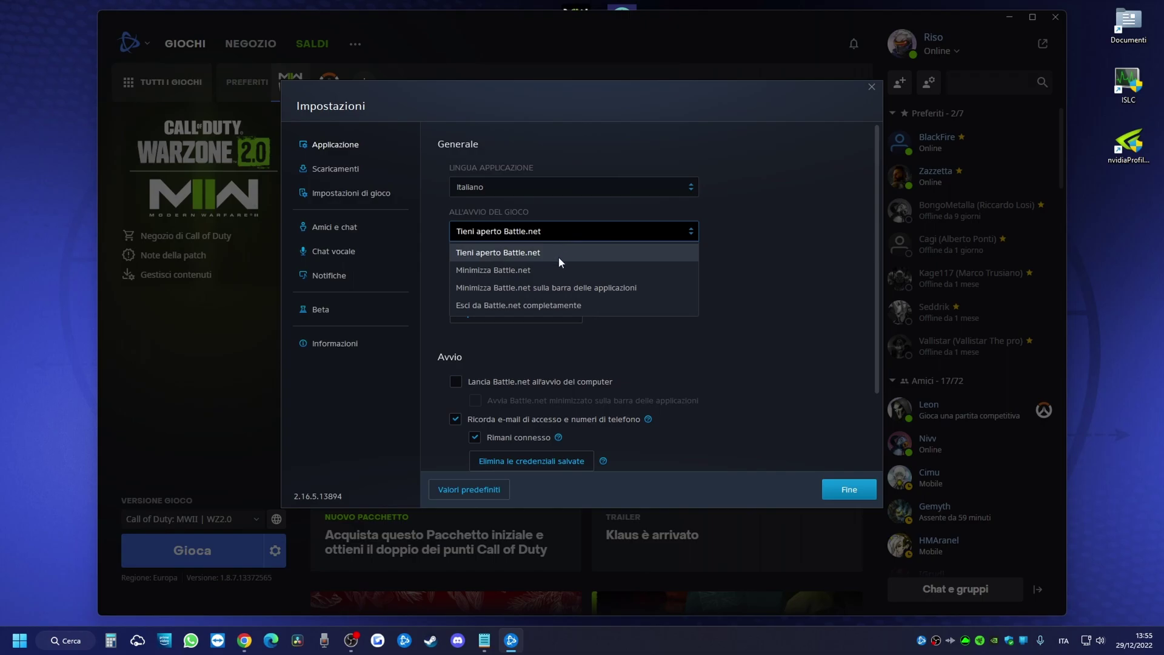
click(568, 307)
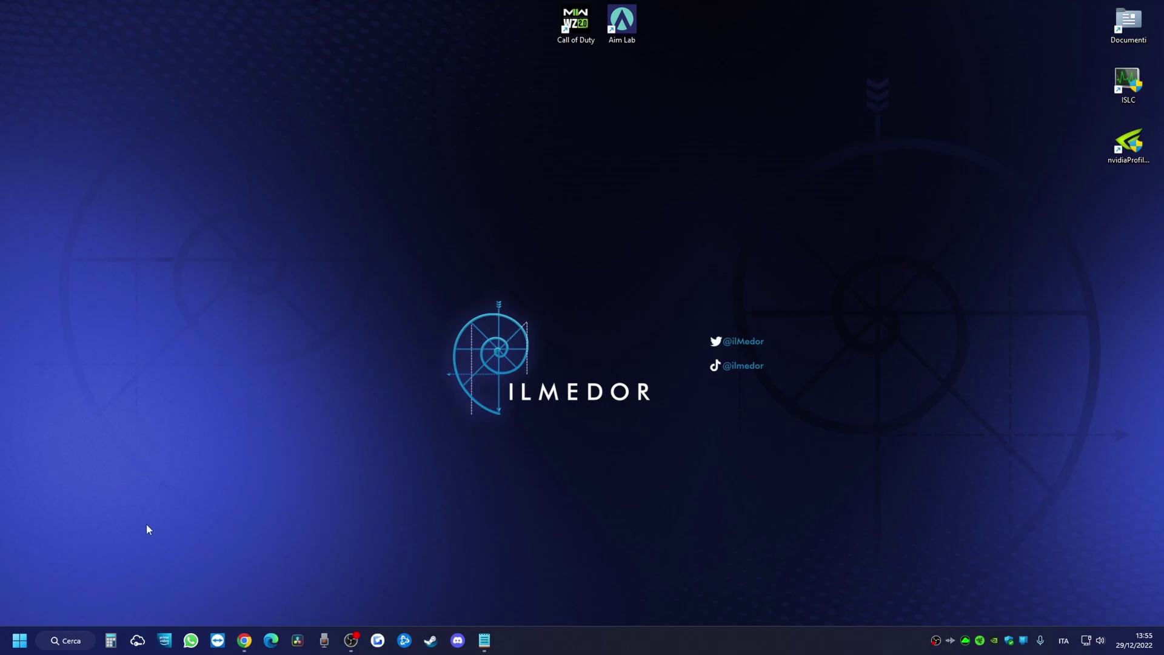
Step: Search Windows for "modalità gioco", turn on Modalità gioco and close the settings
click(55, 641)
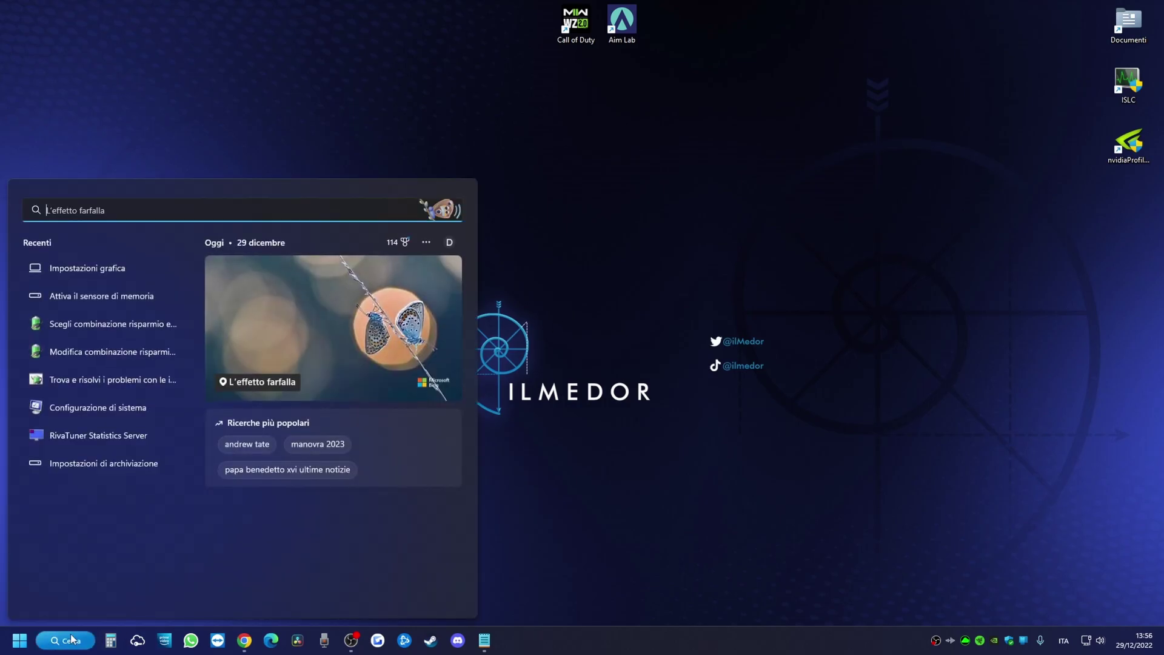
text(modalità)
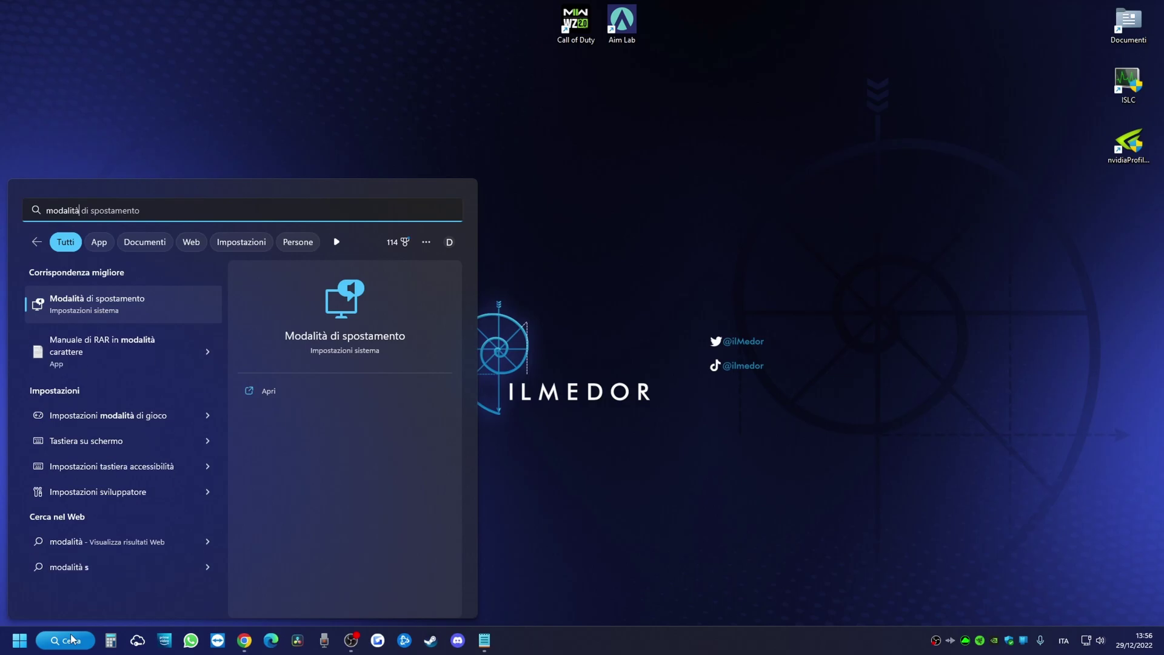
text( gioco)
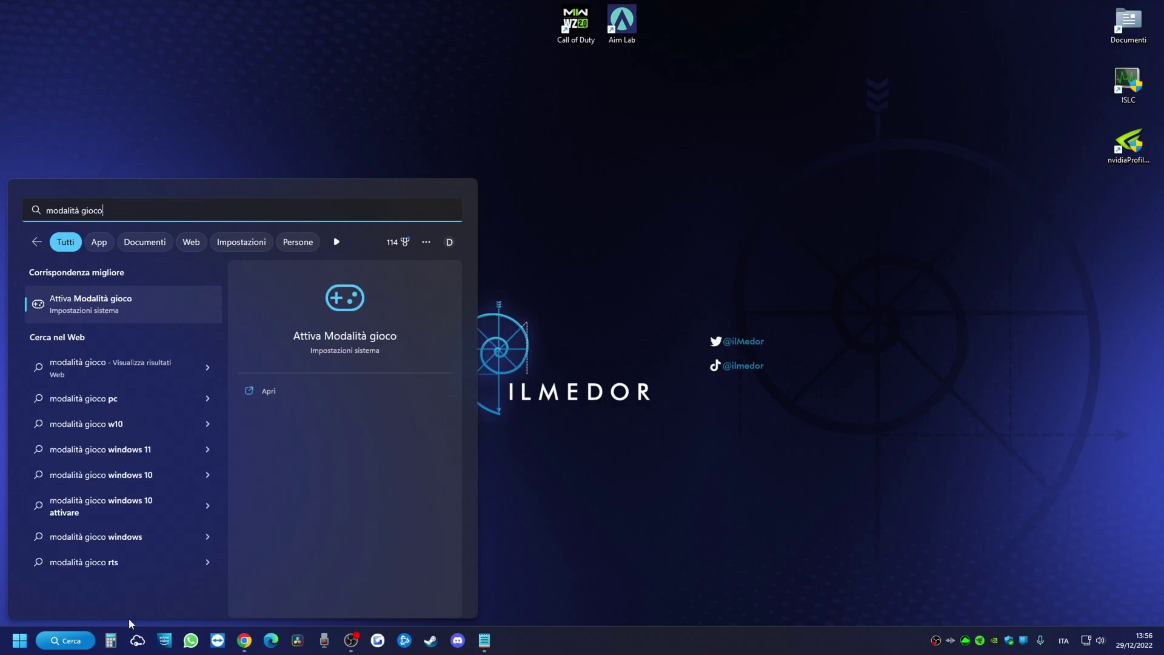
click(107, 298)
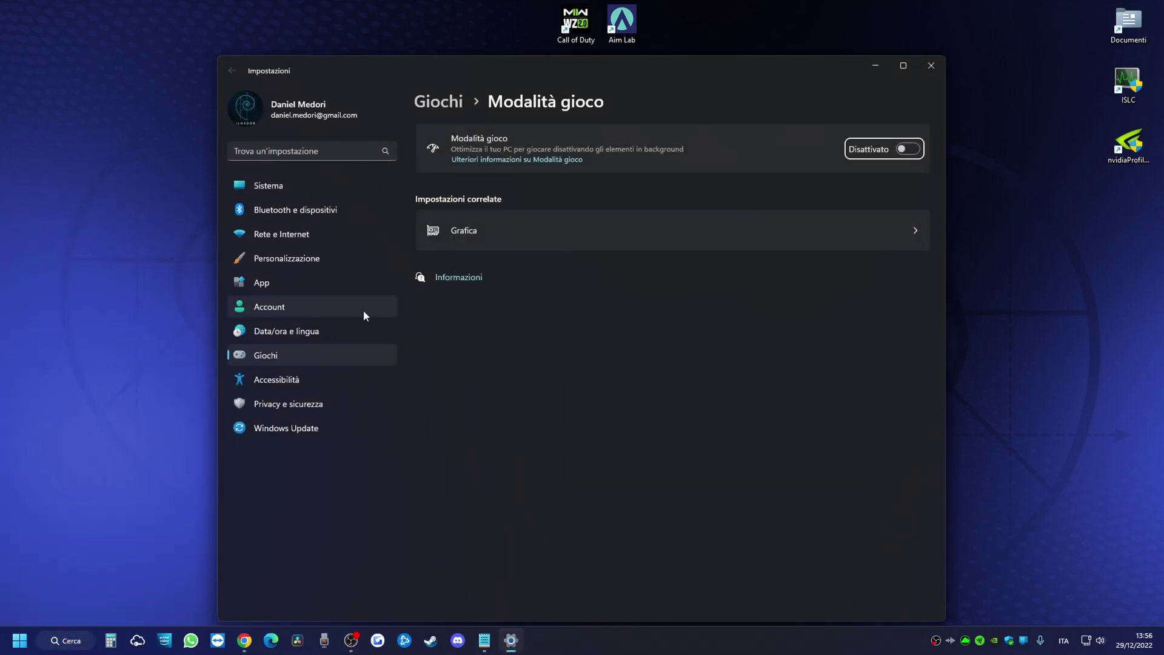
click(908, 148)
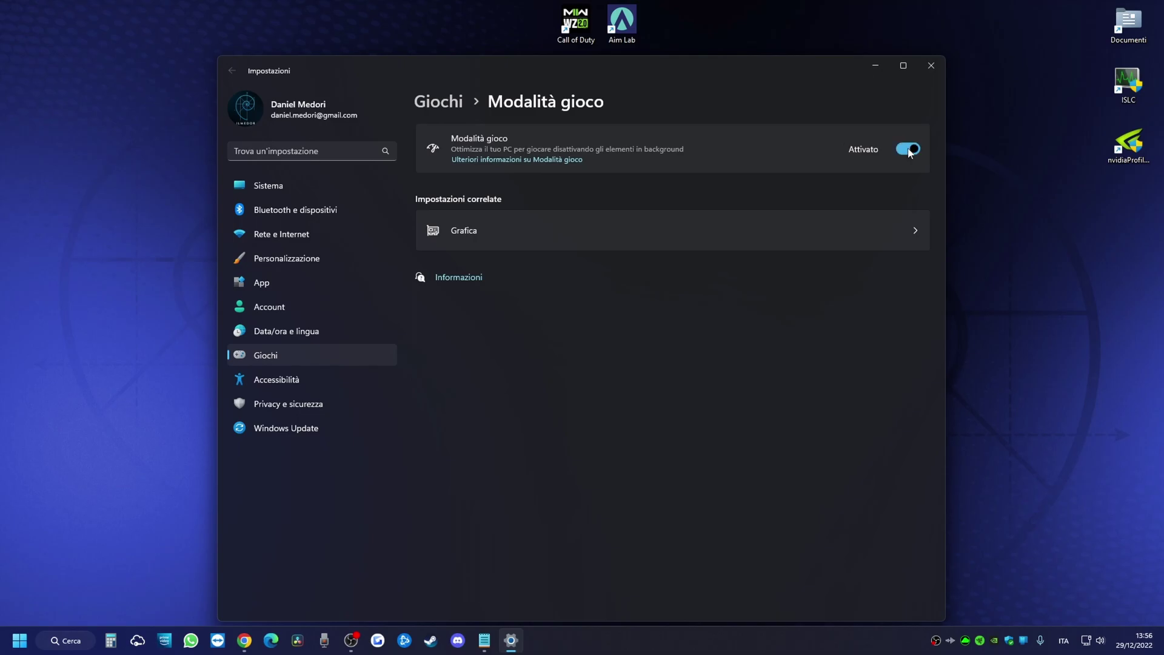
click(930, 66)
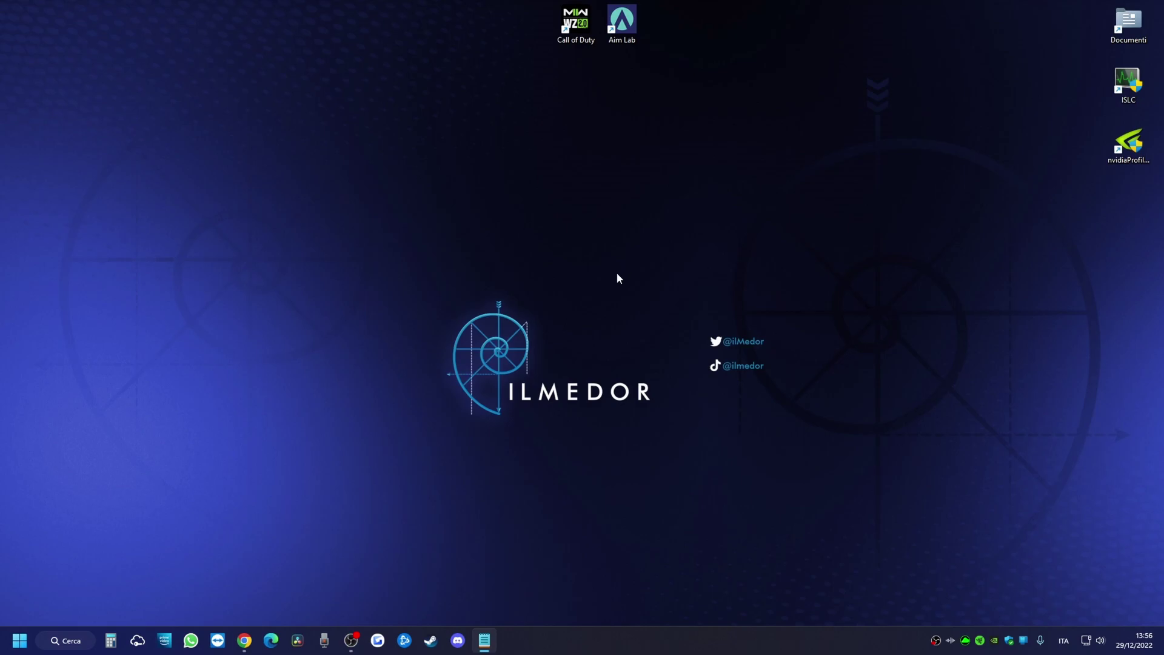
Step: In Chrome's system settings, switch running background applications after closing Chrome on and back off
click(243, 641)
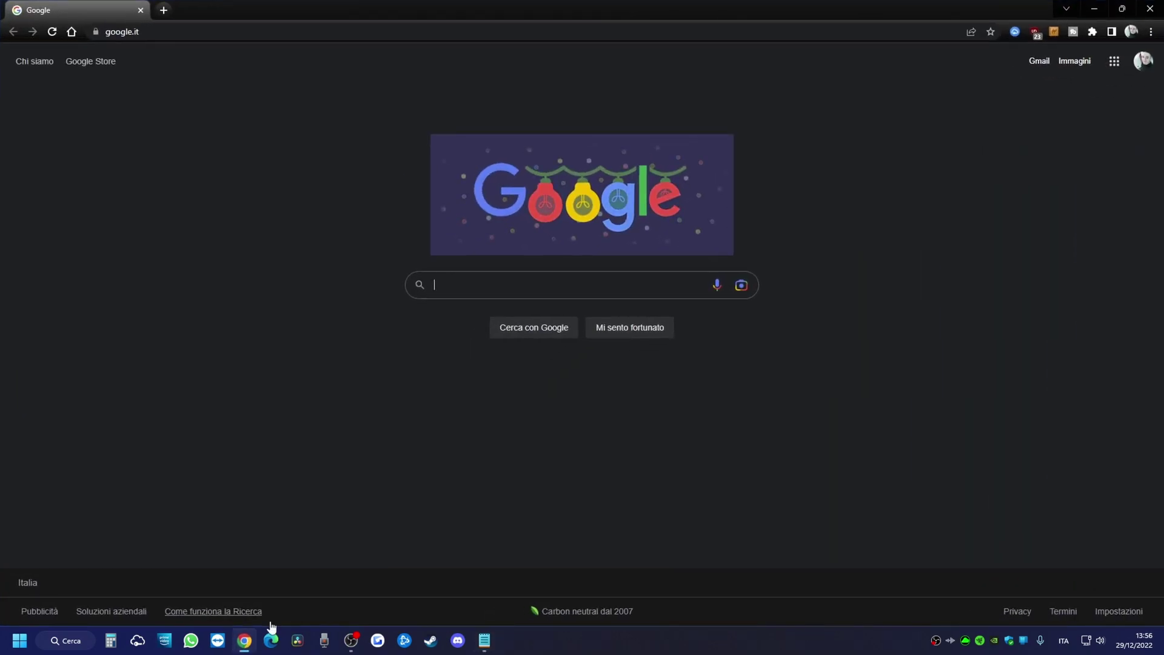
click(1152, 31)
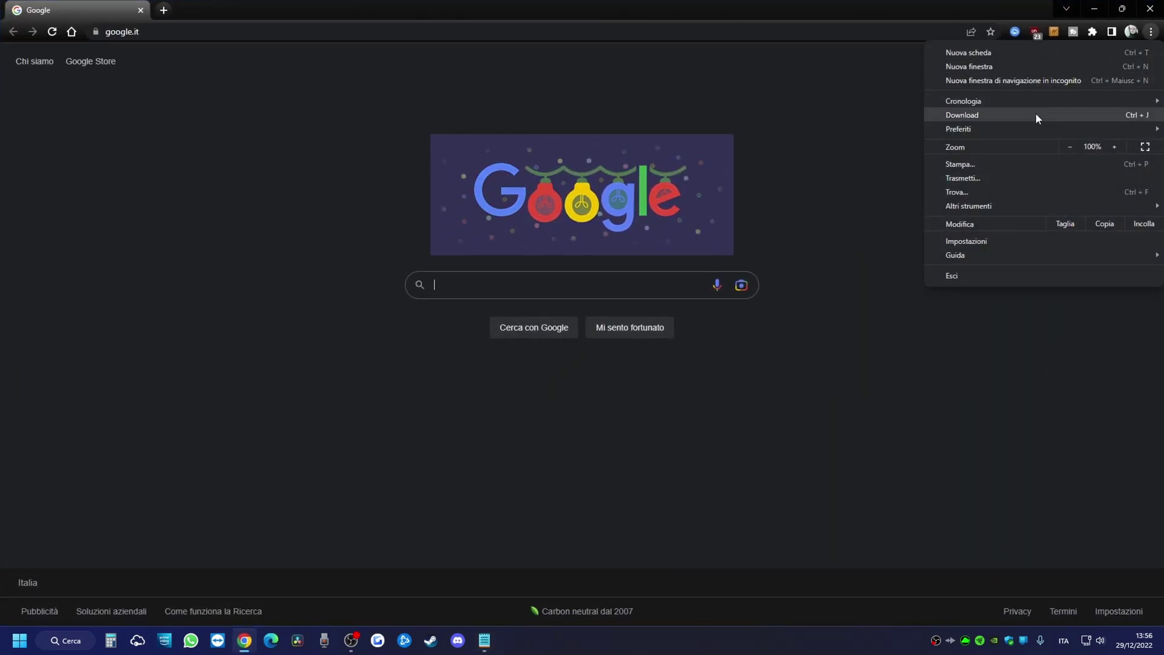
click(969, 242)
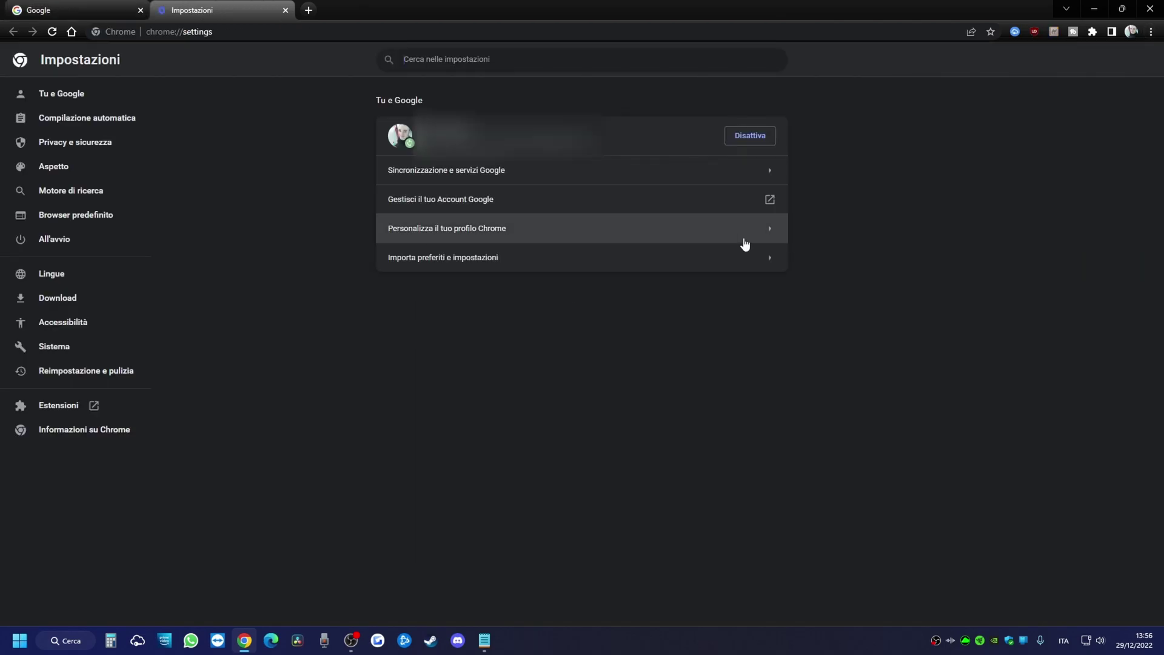
click(54, 351)
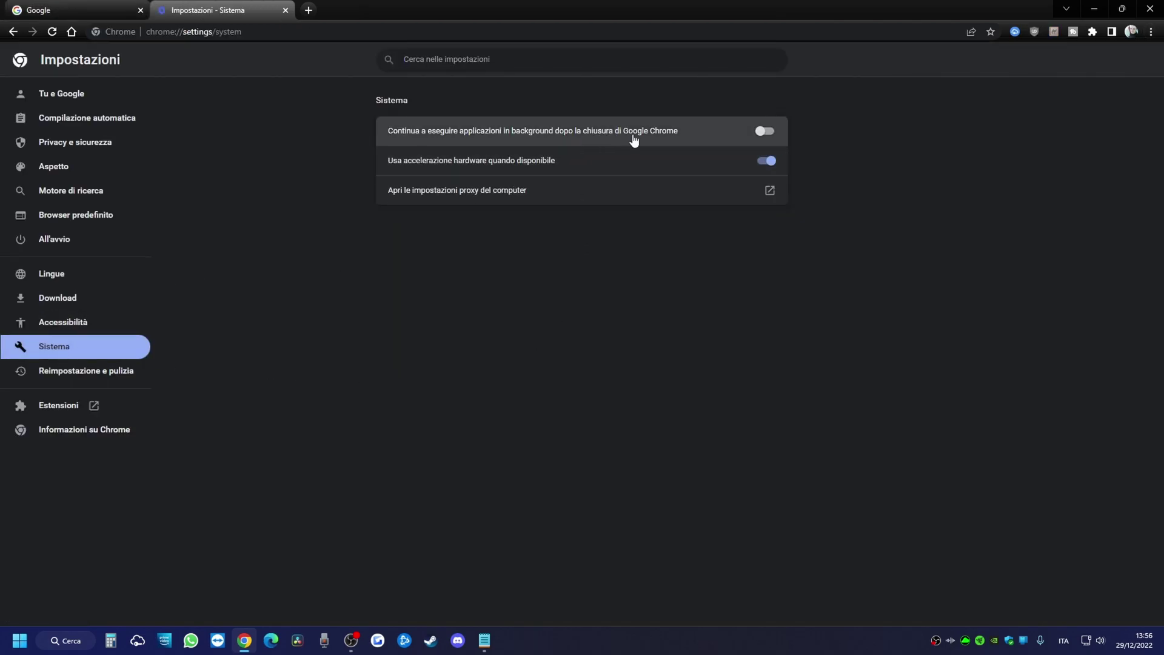
click(766, 131)
click(766, 132)
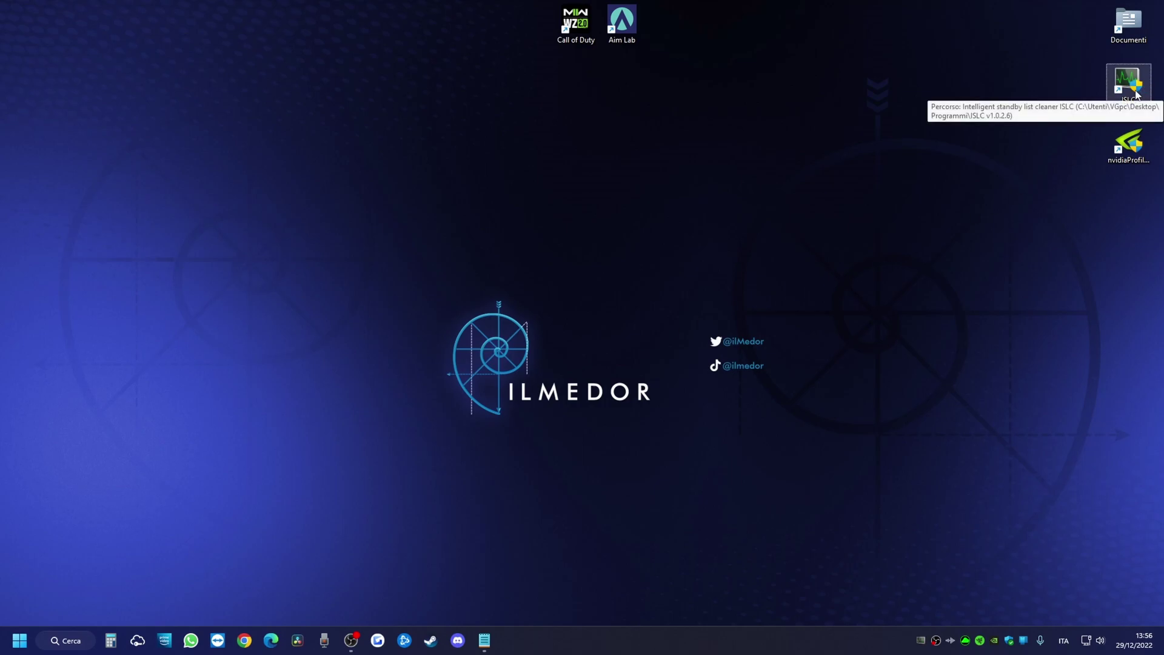
Step: In Intelligent standby list cleaner, purge the standby list and stop monitoring so its memory and timer values can be edited
click(921, 641)
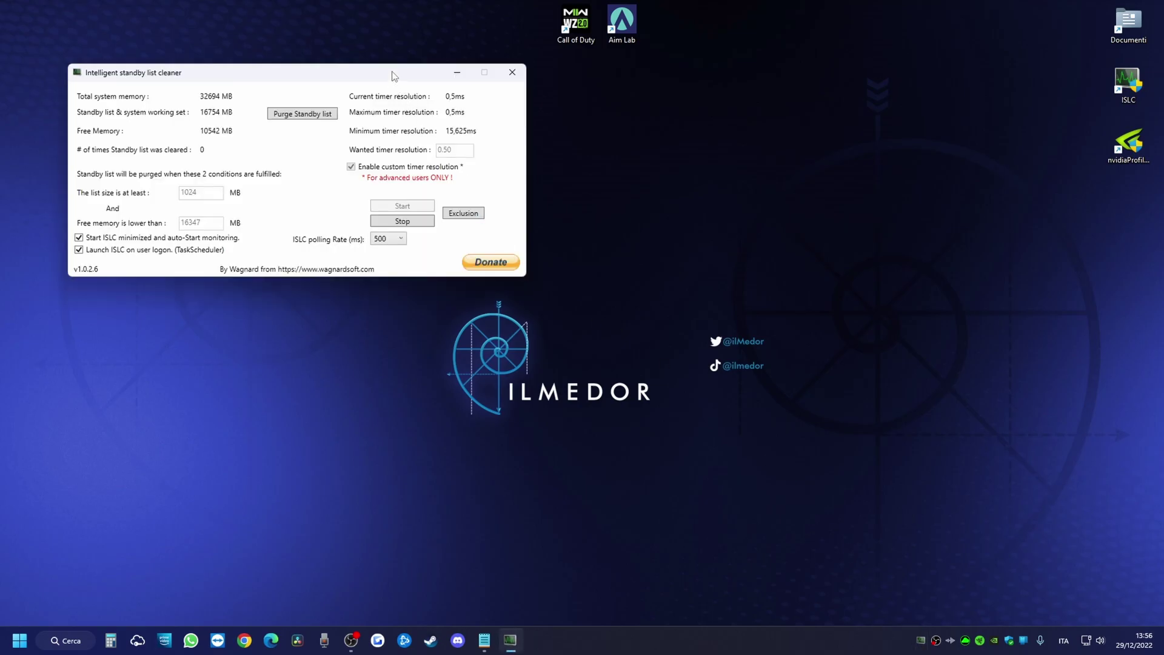
drag(382, 77, 642, 111)
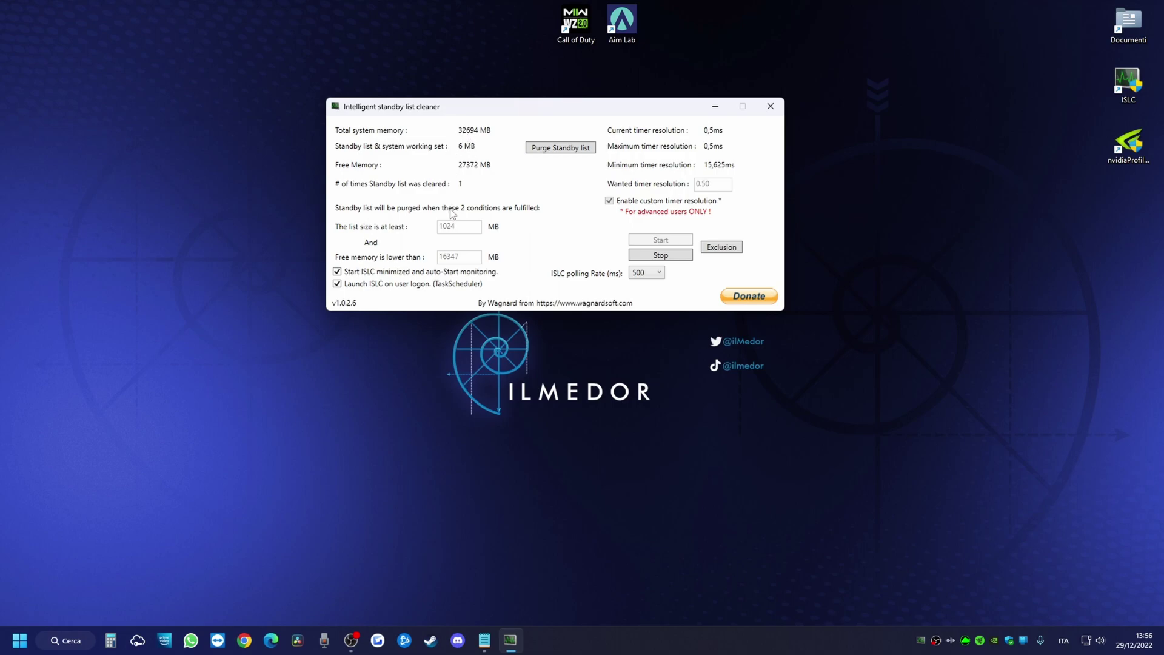
click(648, 258)
double_click(464, 255)
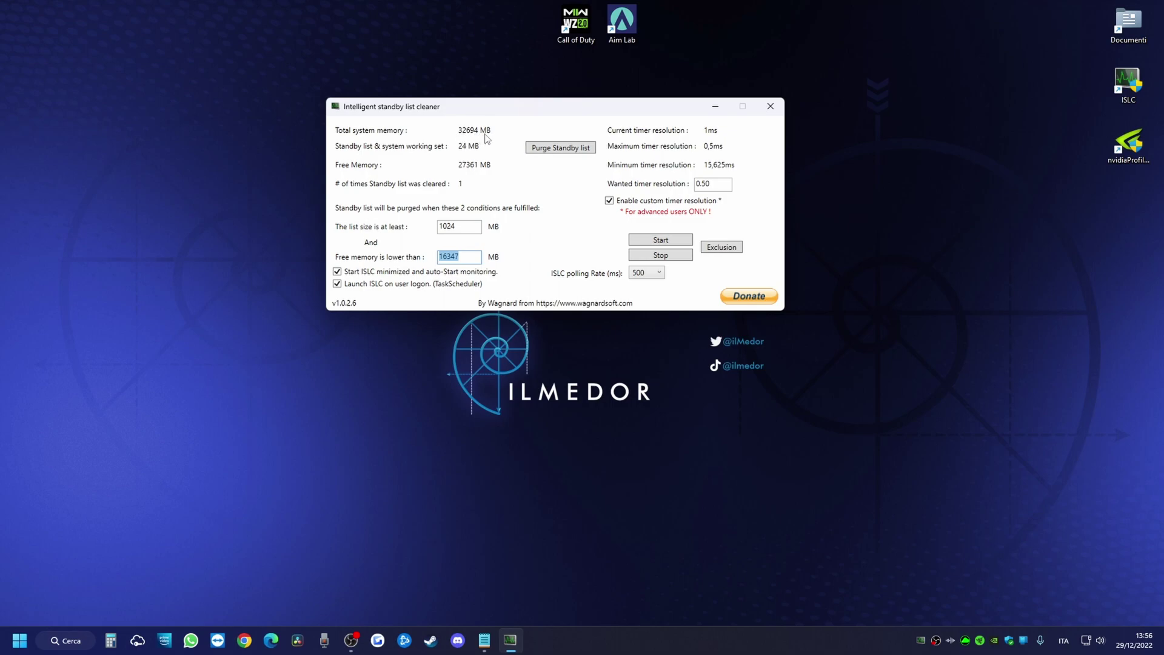
double_click(710, 184)
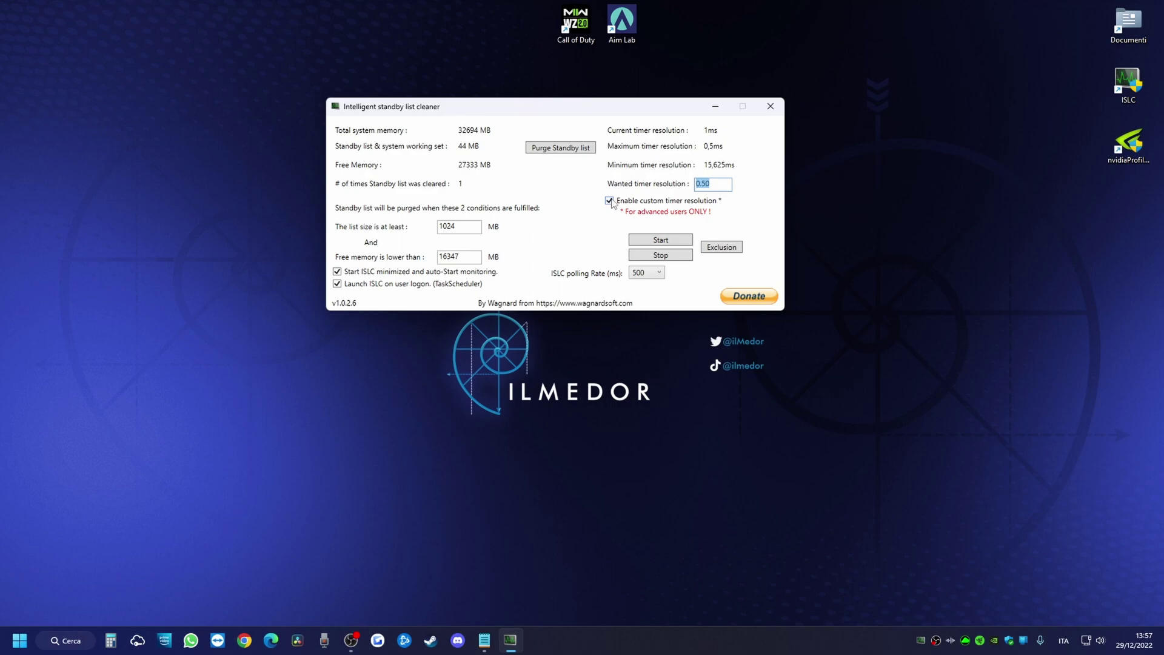
Step: Set the ISLC polling rate to 500 ms and start monitoring, closing the window
click(645, 274)
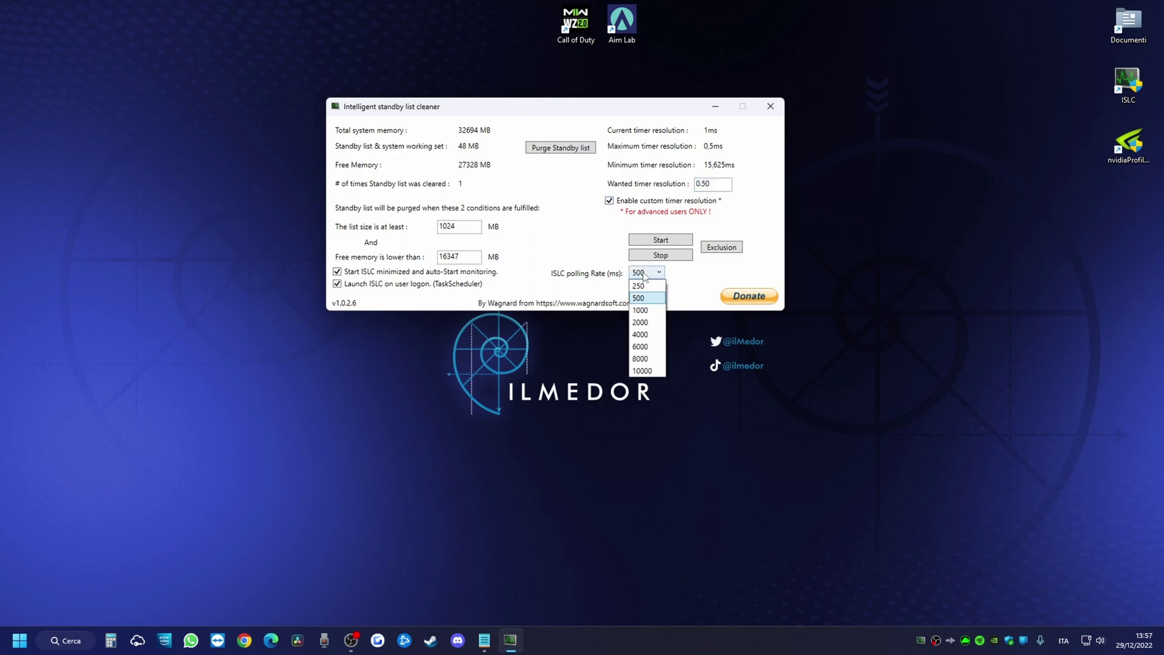
click(642, 310)
click(655, 273)
click(652, 296)
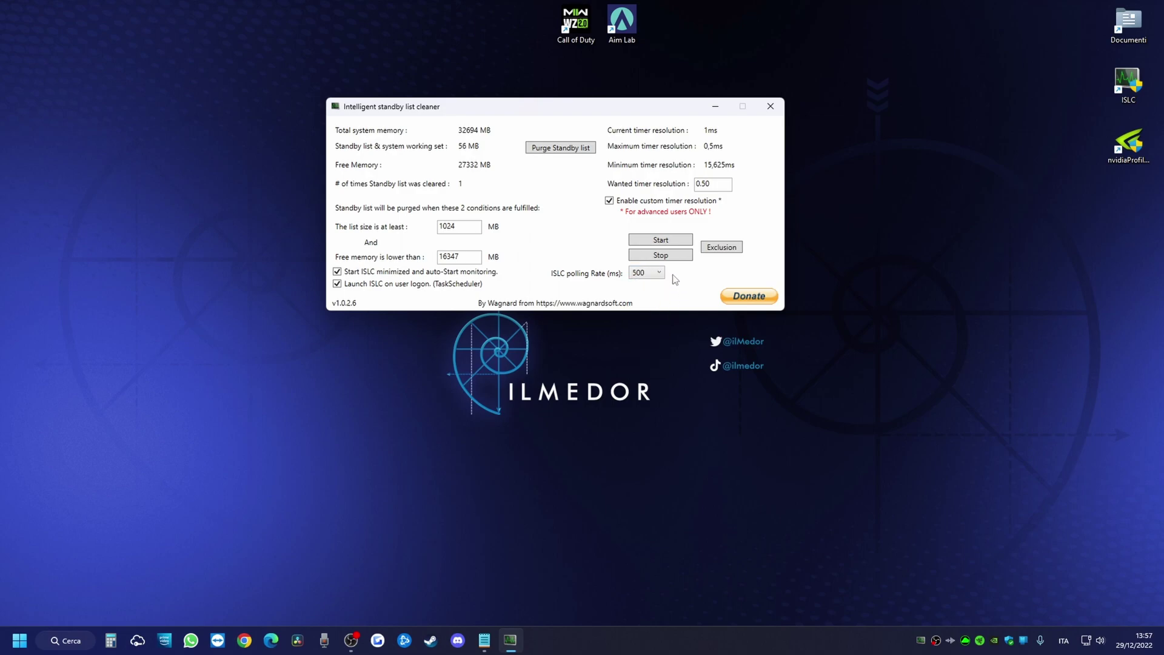
click(671, 240)
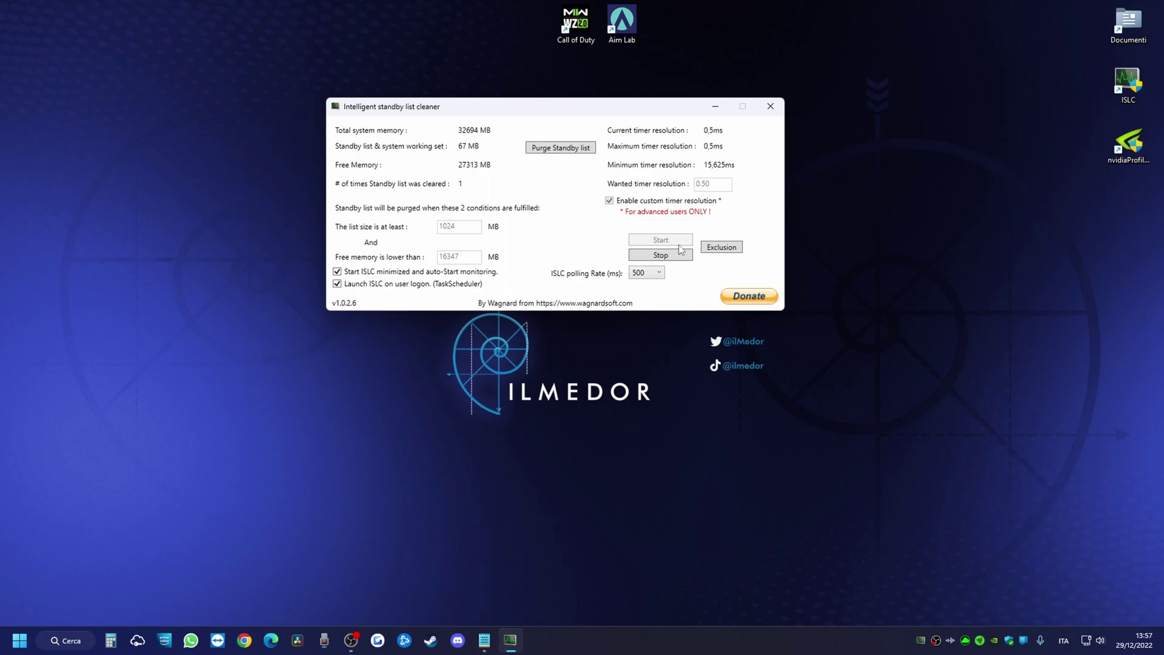
click(769, 109)
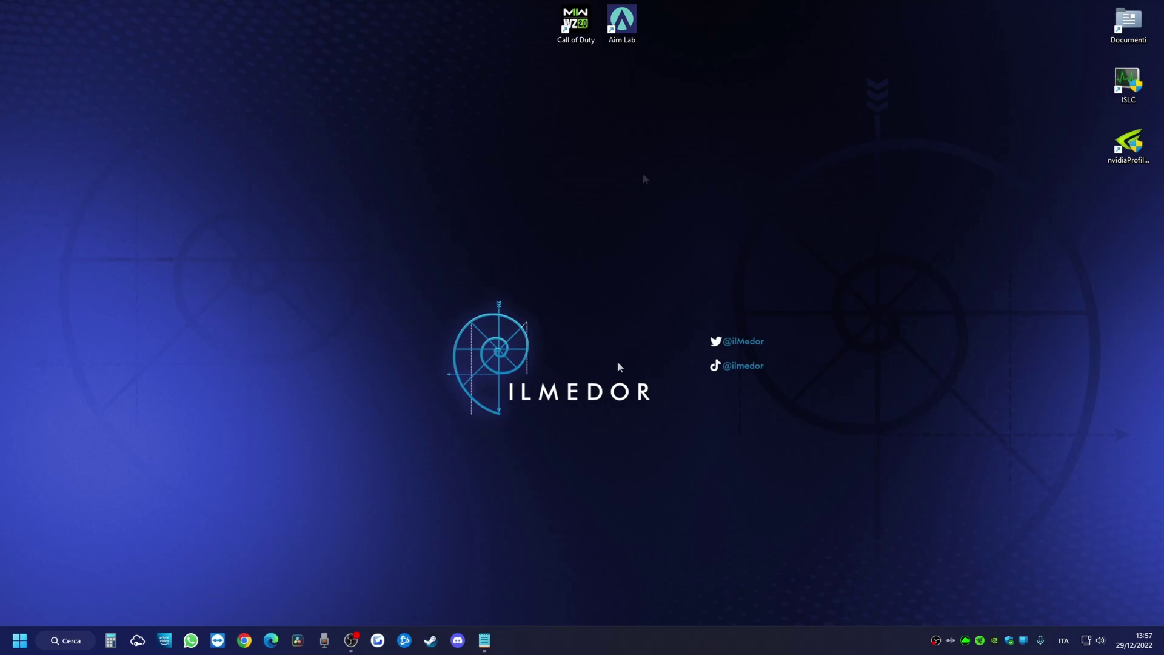
Step: Search Windows for "sensore memoria", open its storage settings and turn on Sensore memoria
click(91, 638)
text(s)
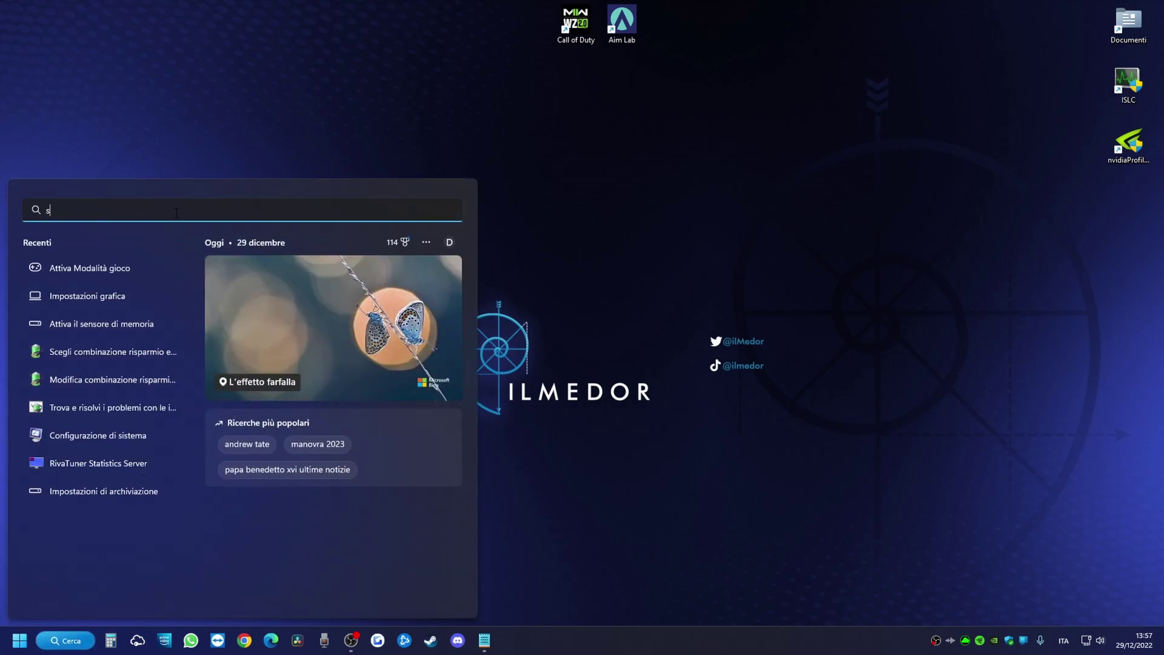
text(ensore memoria)
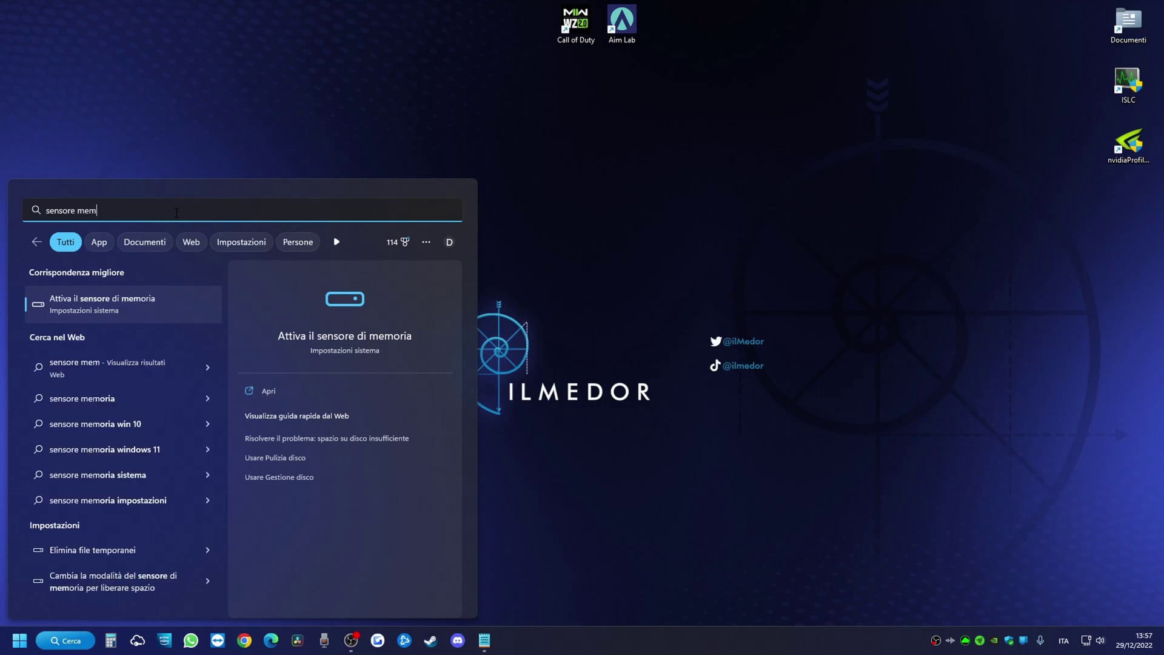
click(136, 308)
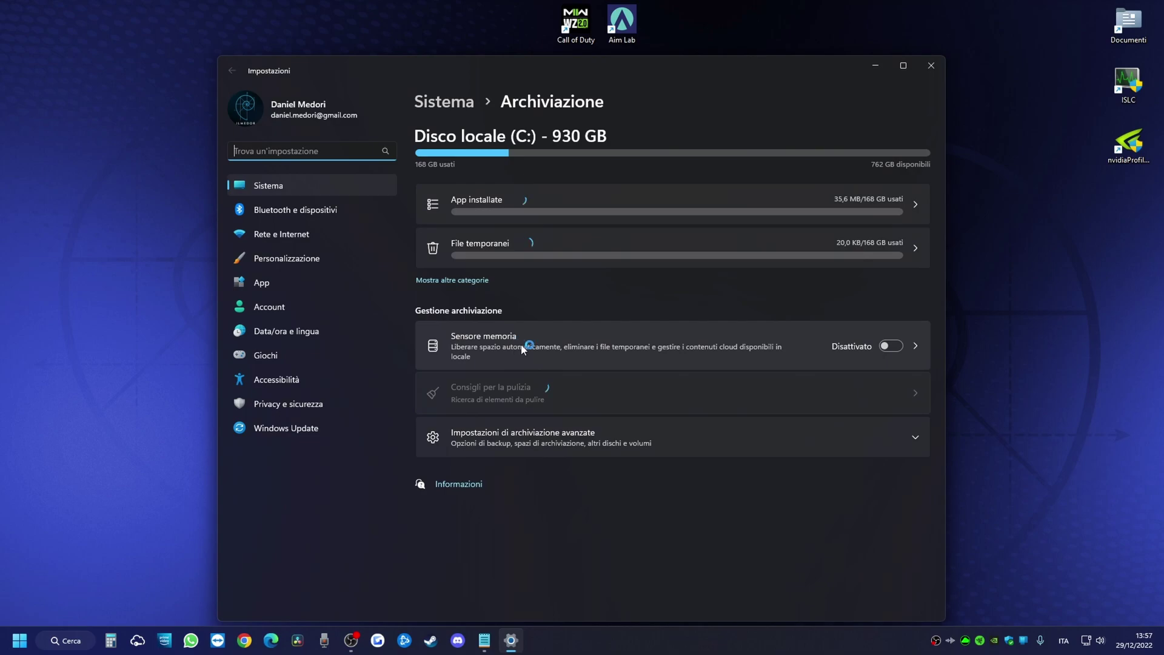
click(891, 347)
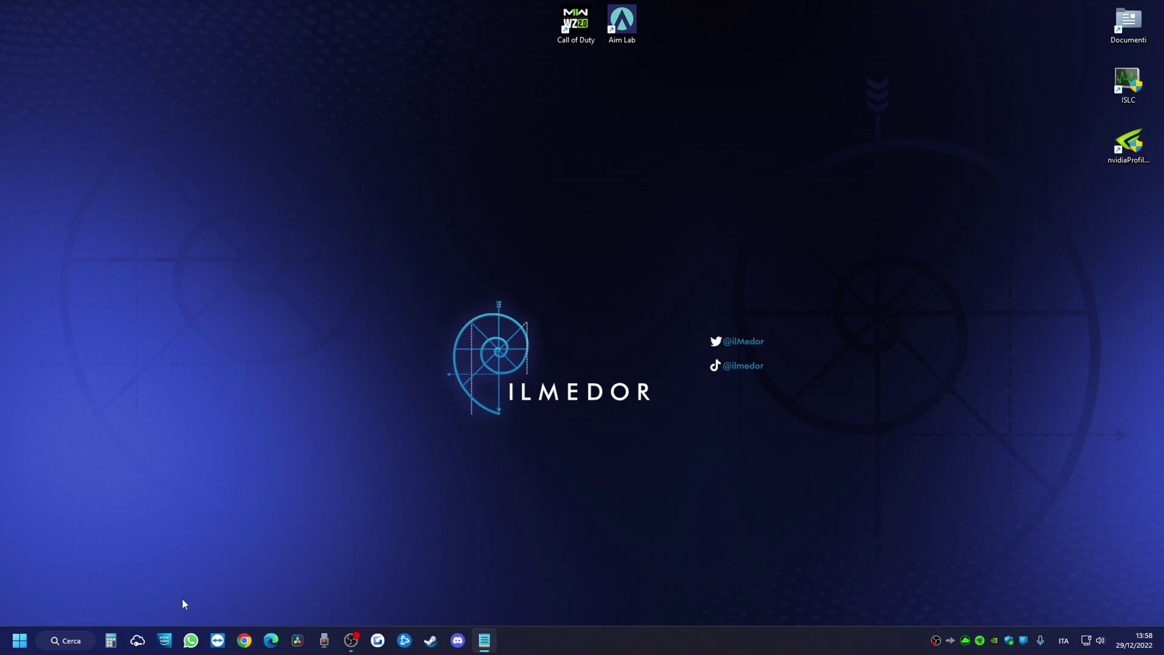
Step: Search Windows for "configurazione di sistema" and open the Configurazione di sistema app
click(56, 639)
text(configurazion)
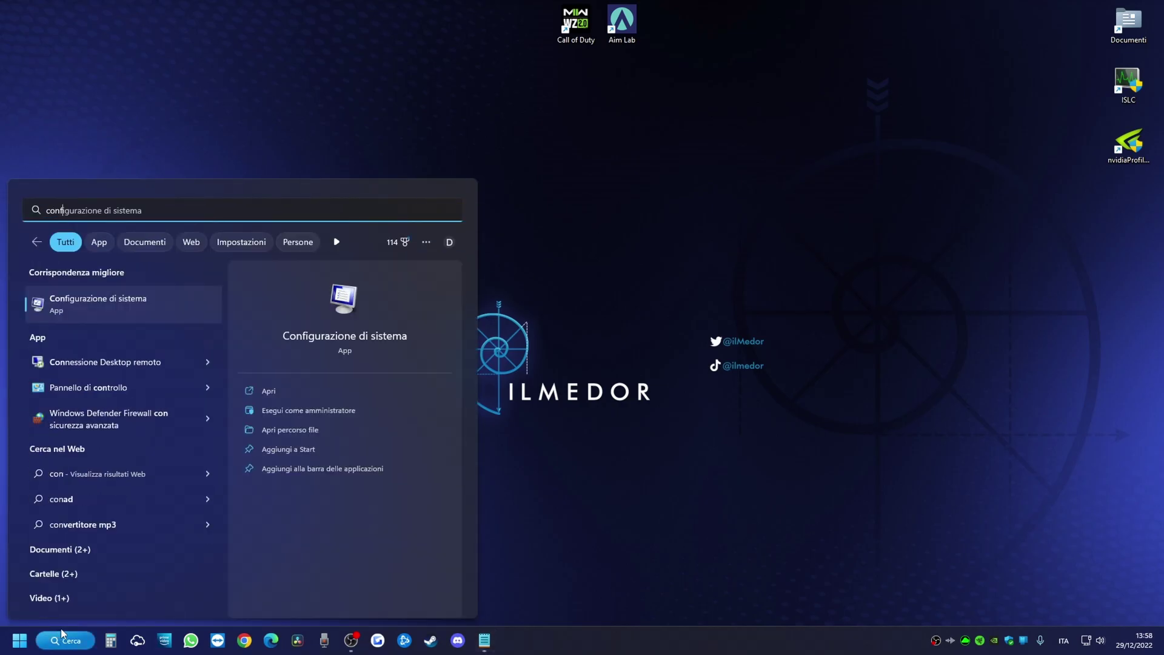
text(e di sistema)
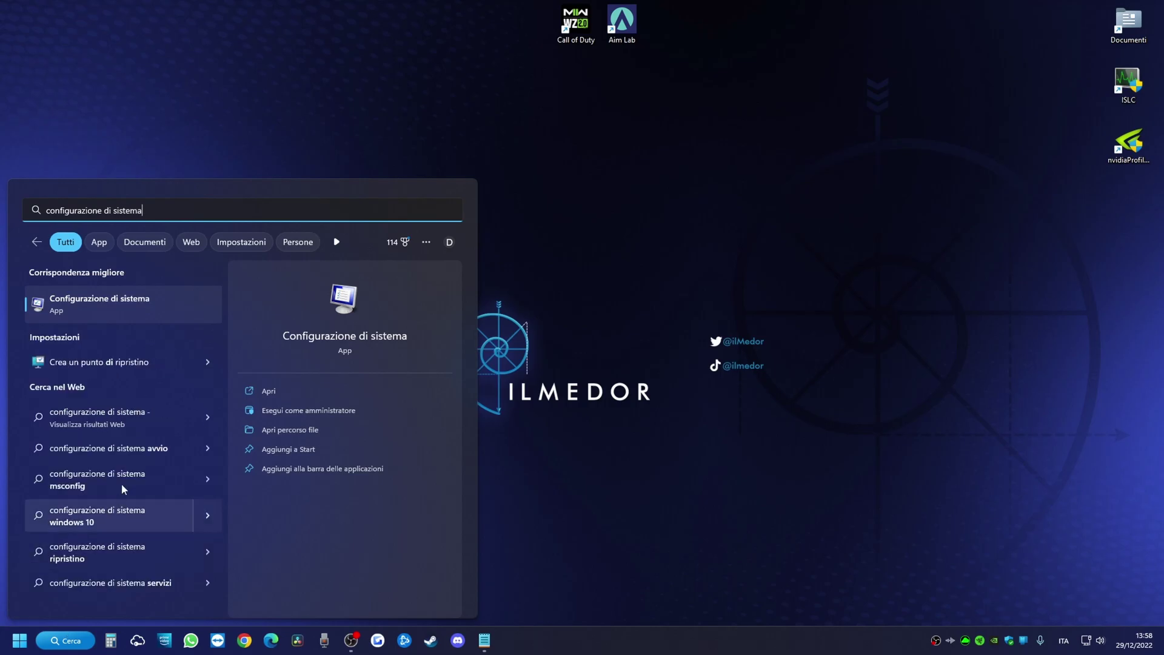
click(134, 303)
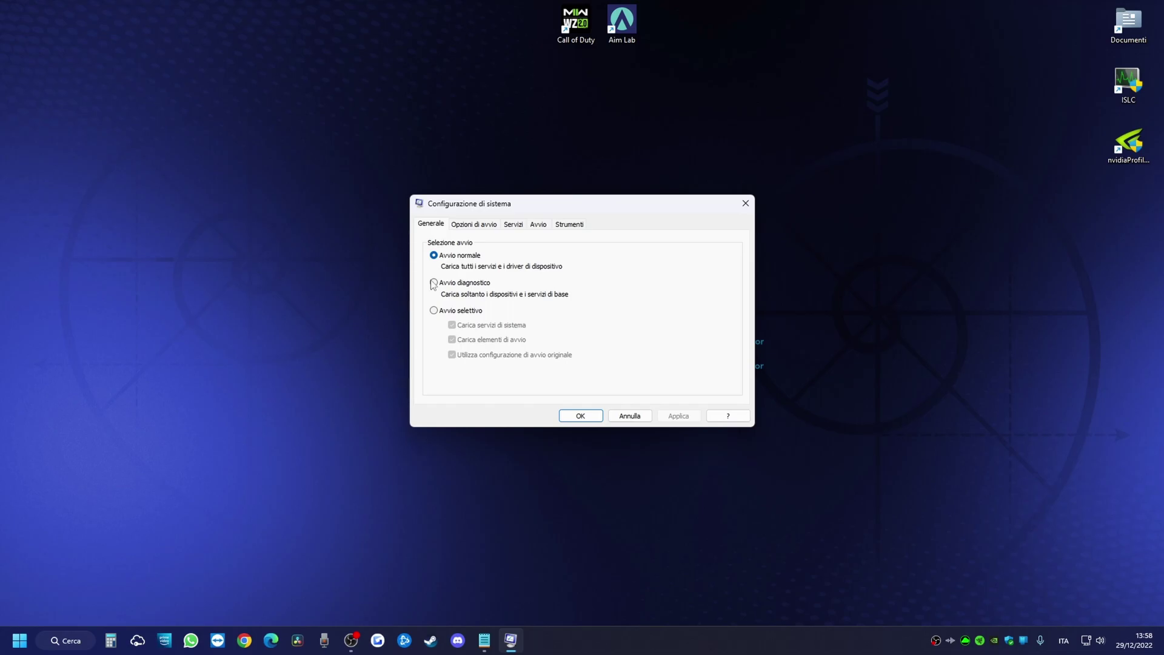
Step: Show the services in Configurazione di sistema and hide all Microsoft services from the list
click(514, 226)
scroll(495, 351, down, 3)
scroll(512, 333, up, 3)
mouse_move(735, 255)
mouse_down()
mouse_move(748, 280)
mouse_move(747, 254)
mouse_up()
click(426, 394)
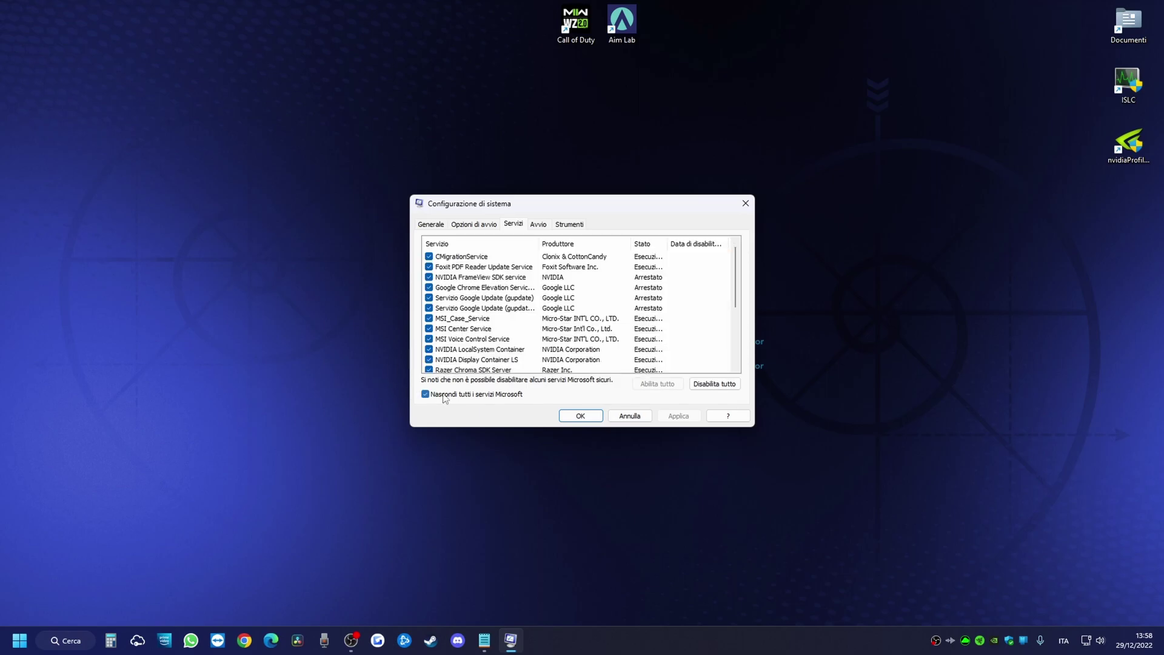
mouse_move(741, 267)
mouse_down()
mouse_move(735, 370)
mouse_move(737, 258)
mouse_up()
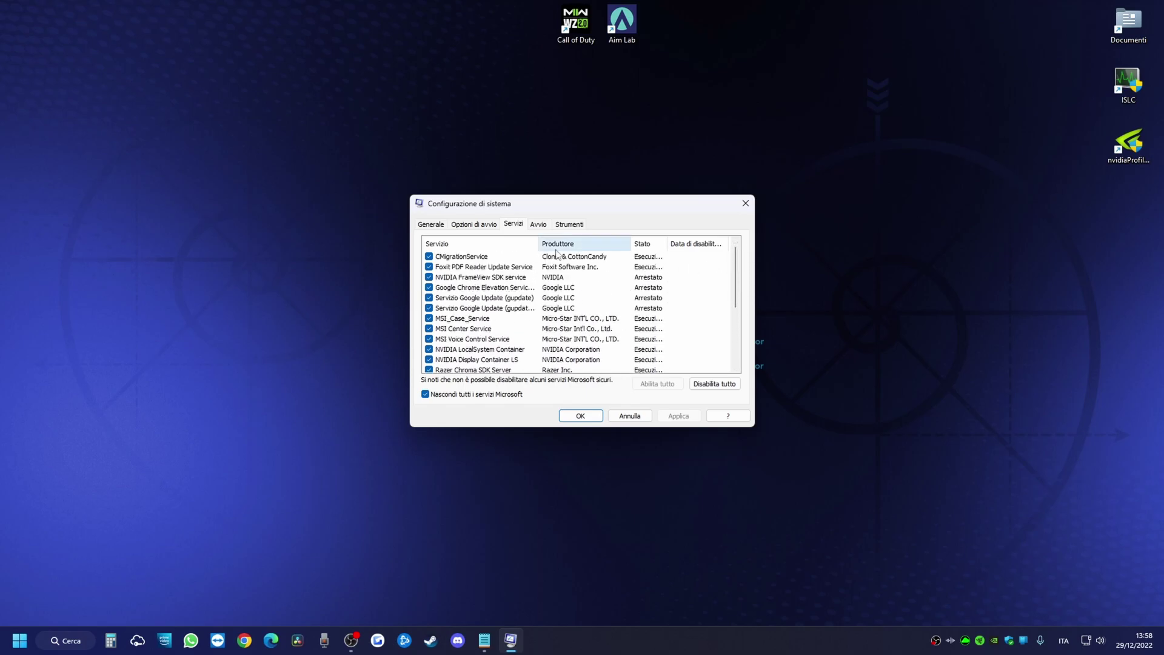
Step: Review the remaining services, disable Foxit PDF Reader Update Service, apply the change and exit without restarting the computer
scroll(557, 324, down, 1)
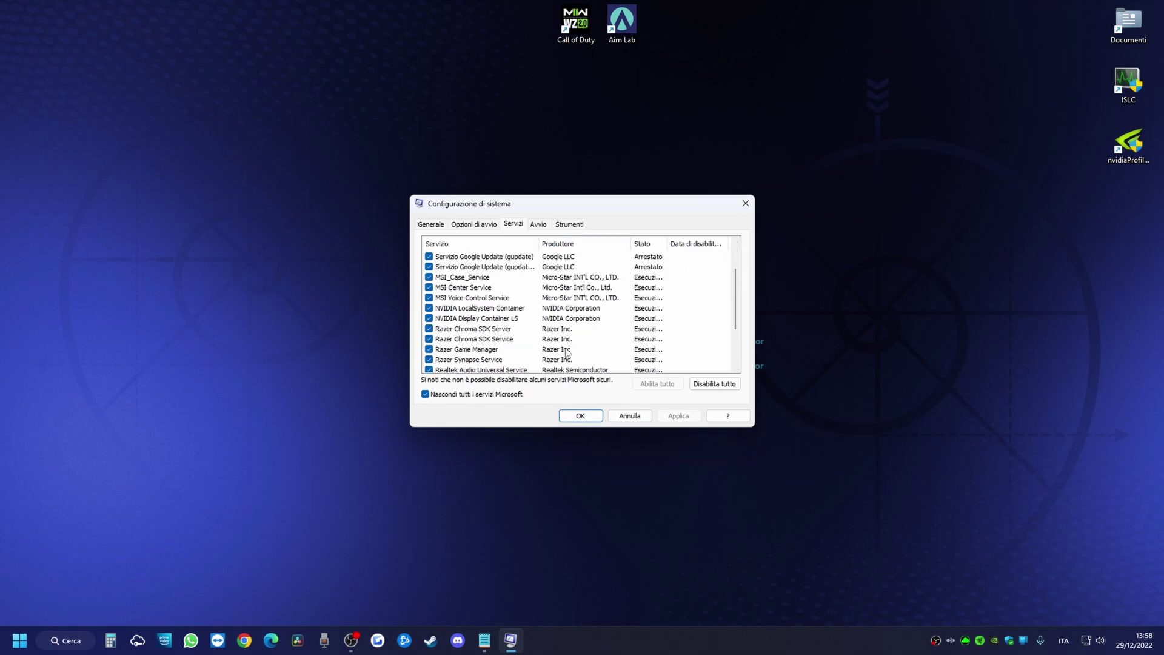
scroll(567, 324, down, 1)
scroll(556, 364, down, 1)
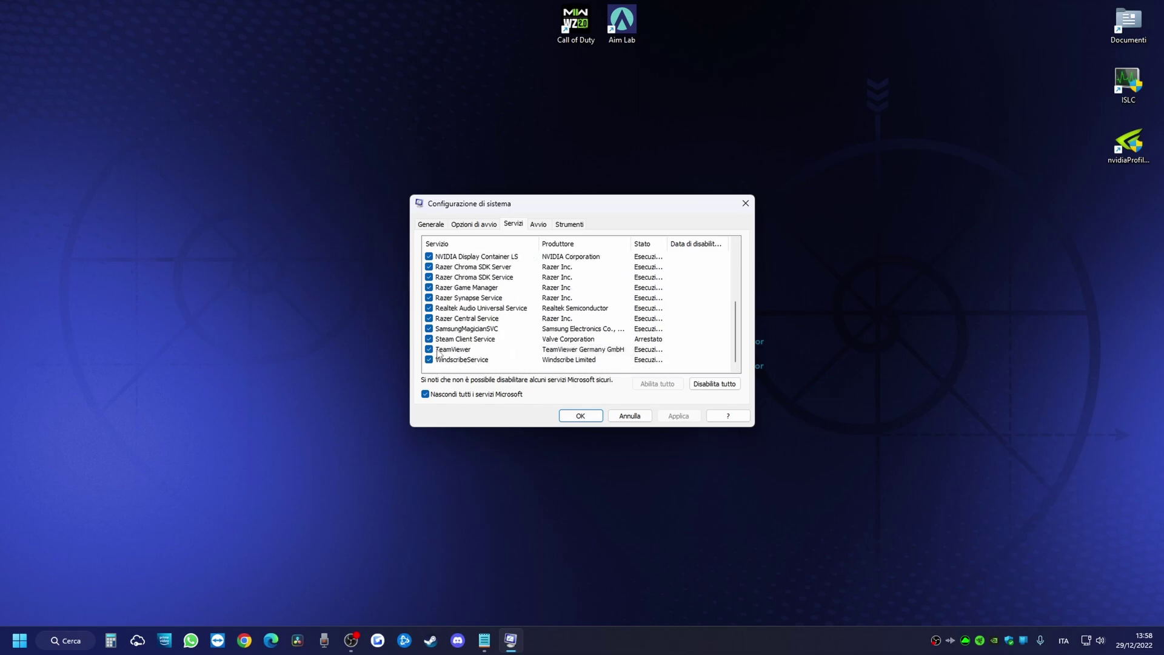
scroll(459, 332, up, 4)
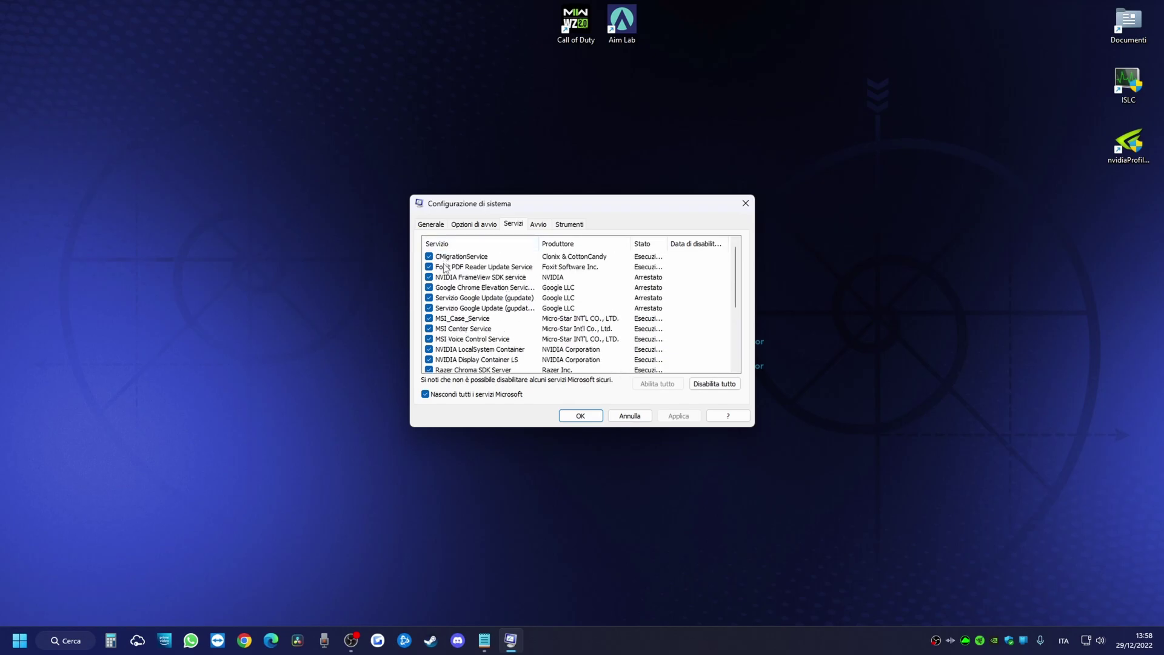
click(429, 267)
click(673, 417)
click(581, 416)
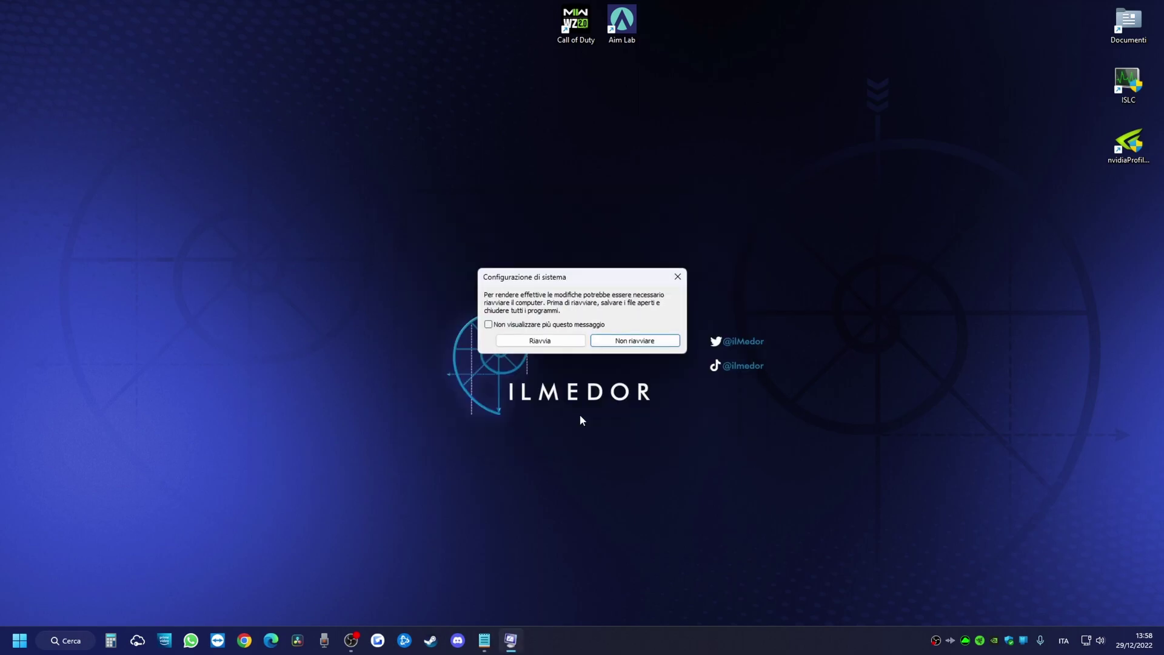
click(614, 341)
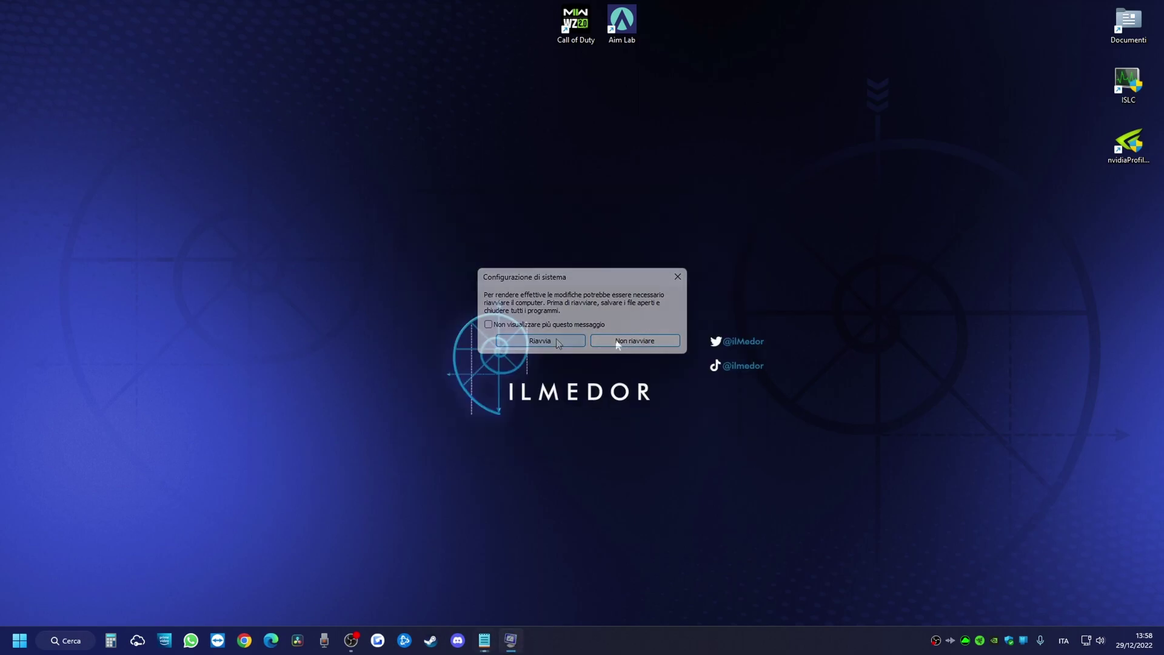
Step: Search Windows for "risparmio energia", switch the power plan to Prestazioni eccellenti and close the power options
click(88, 631)
text(risp)
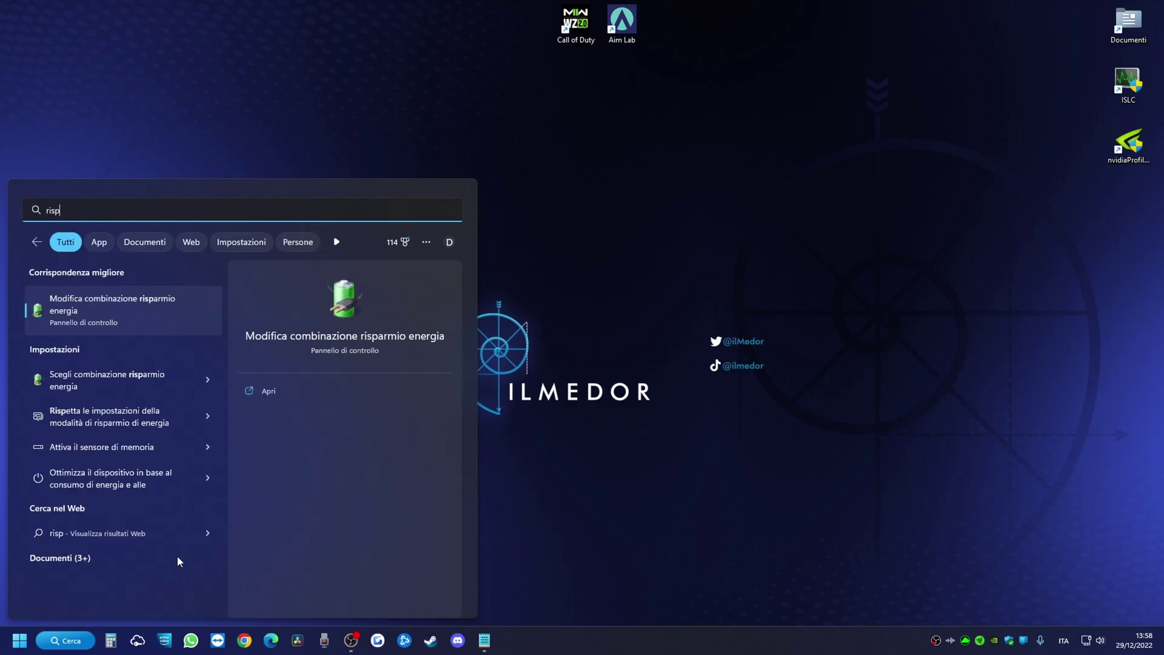
text(armio energia)
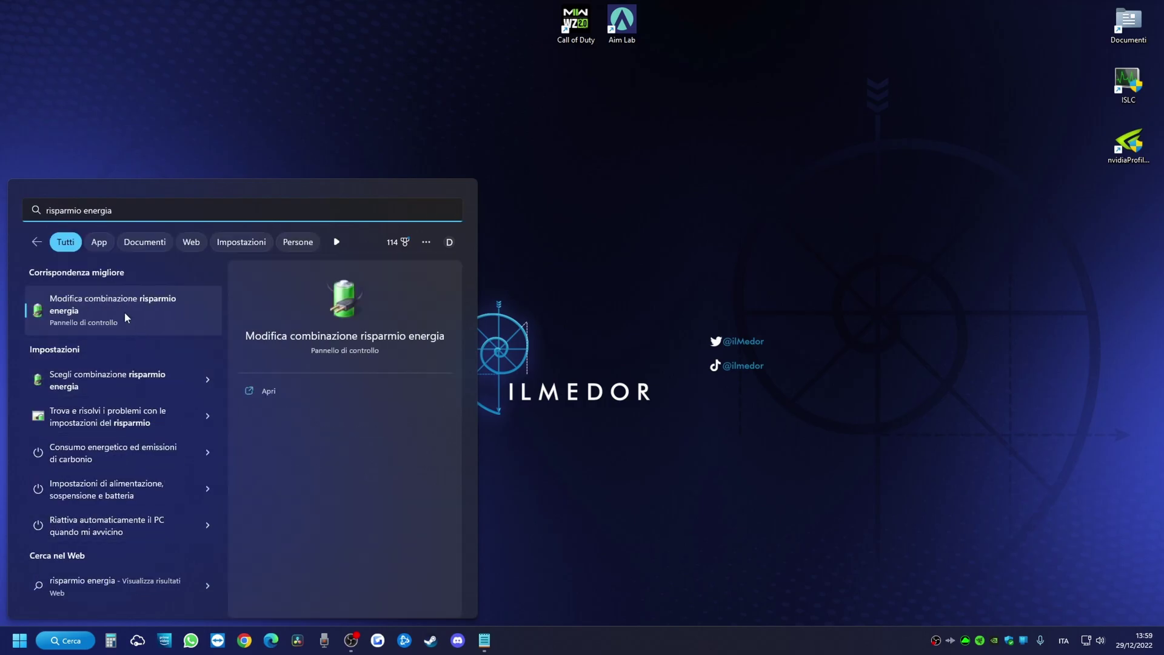
click(125, 312)
click(508, 217)
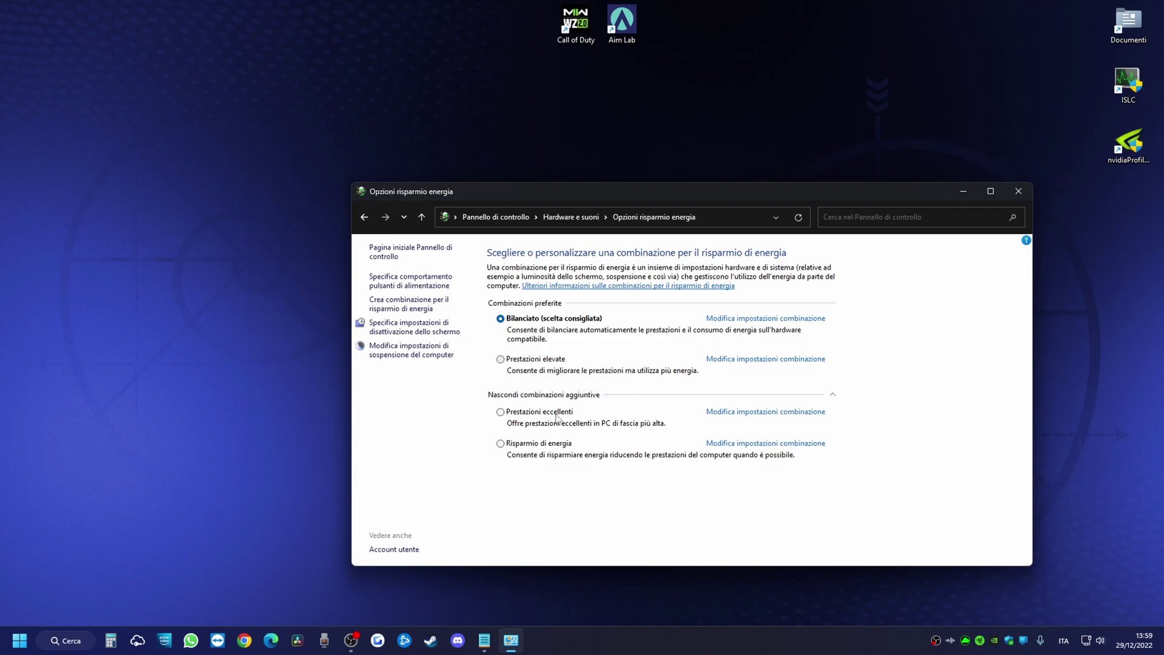
click(501, 412)
click(1018, 192)
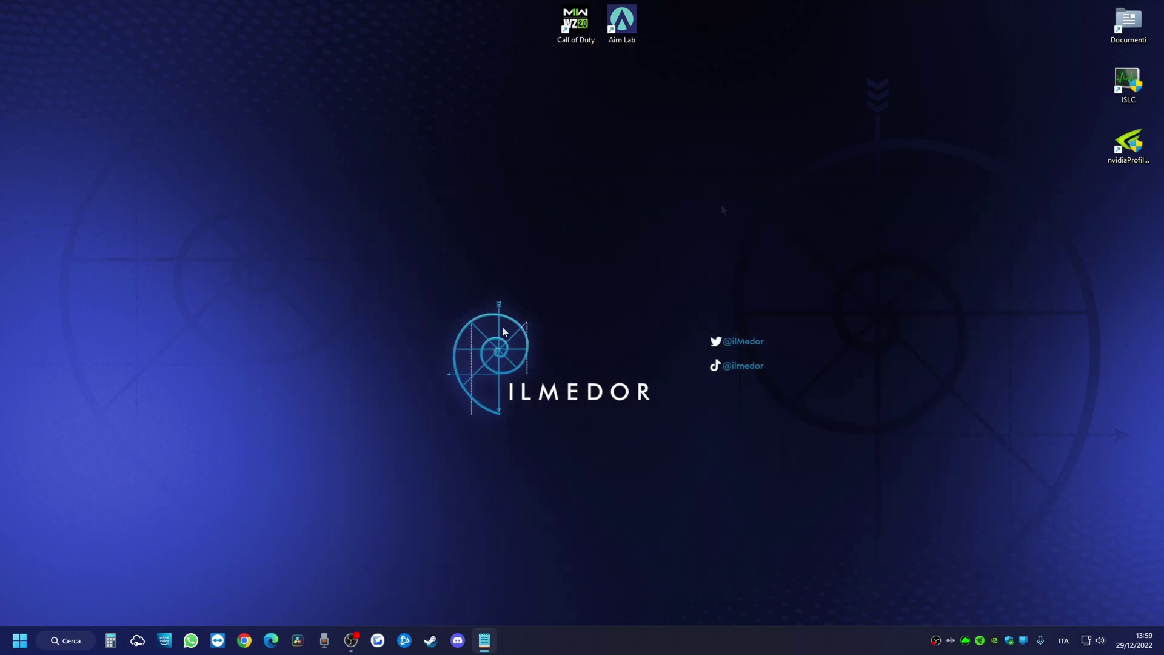
Step: Search Windows for "cmd", open Prompt dei comandi as administrator and run SFC /SCANNOW
click(57, 643)
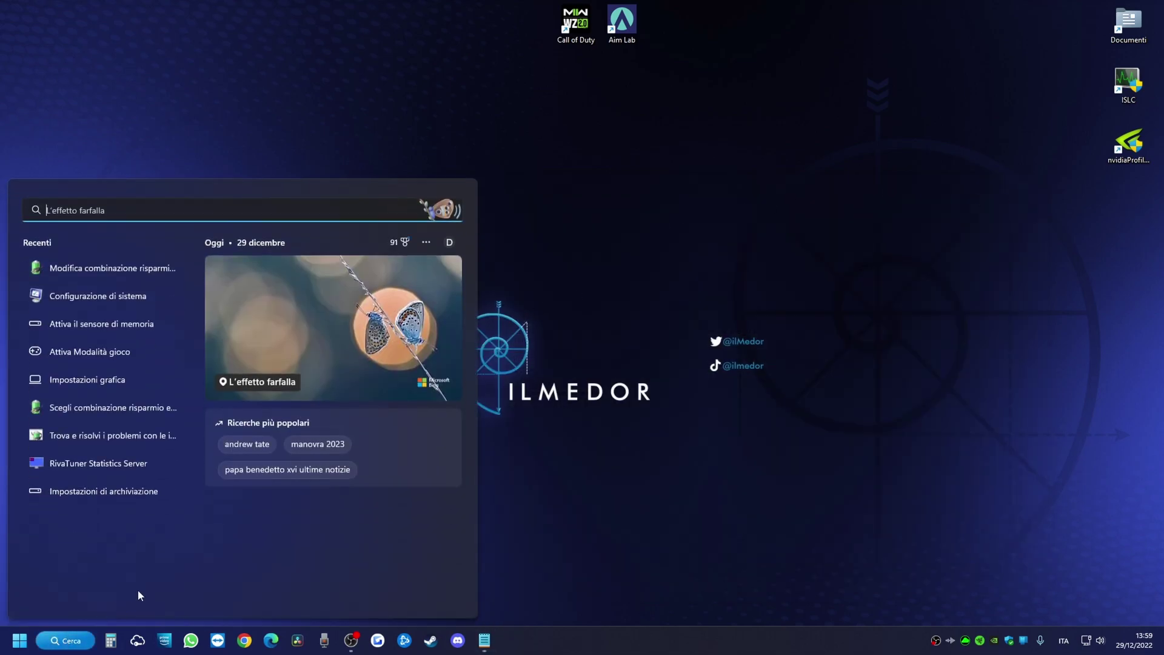
text(cmd)
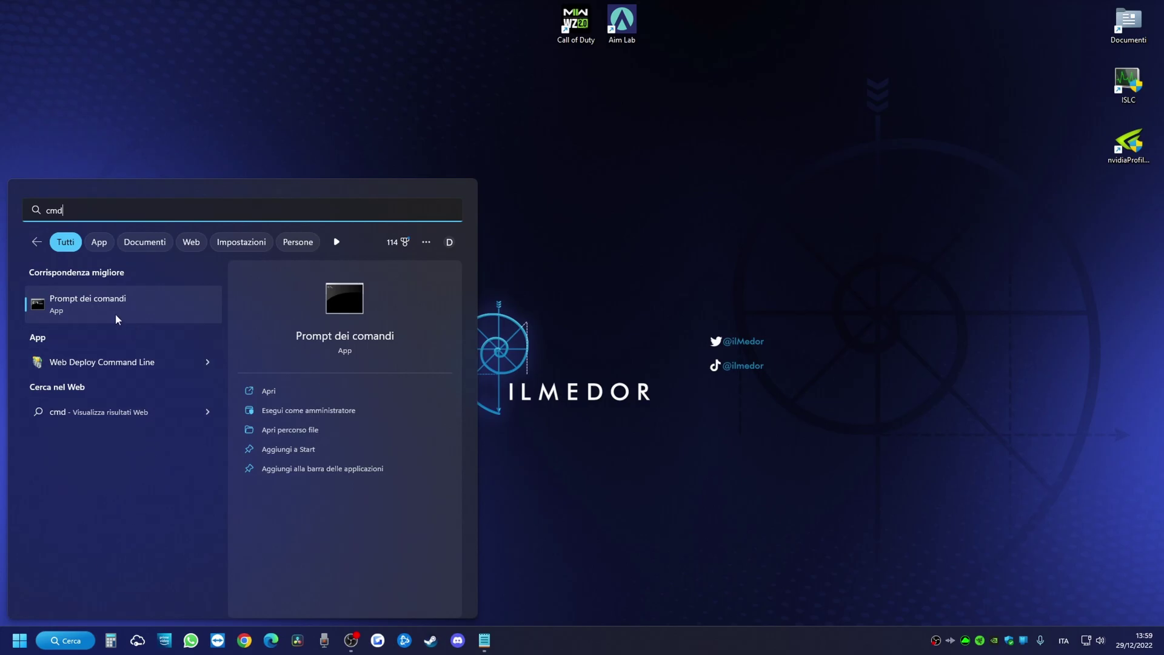
right_click(92, 307)
click(153, 320)
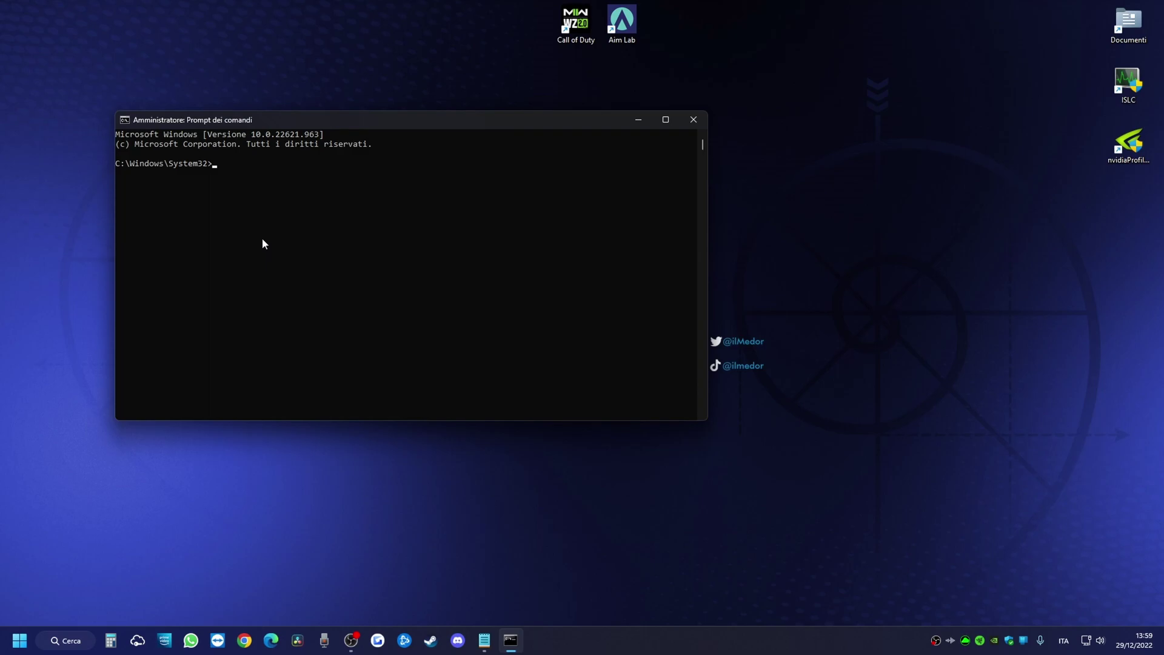
text(SFC /SCANNOW)
key(Return)
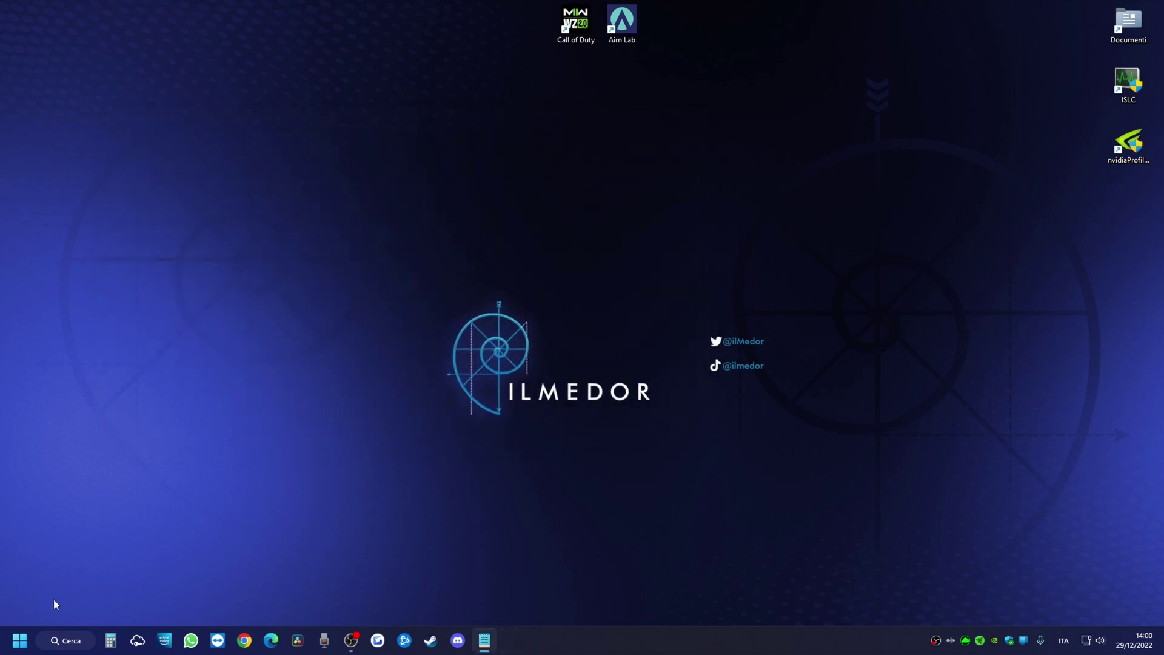
Step: Open Windows Update in the Windows settings and check for available updates
click(19, 640)
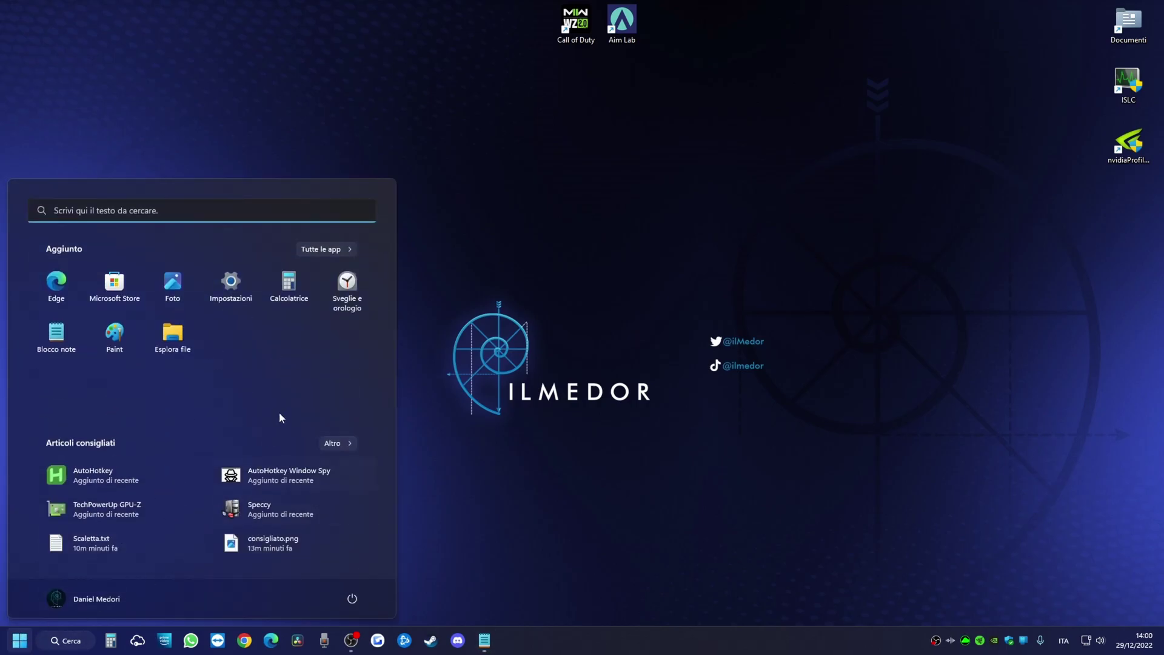
click(230, 282)
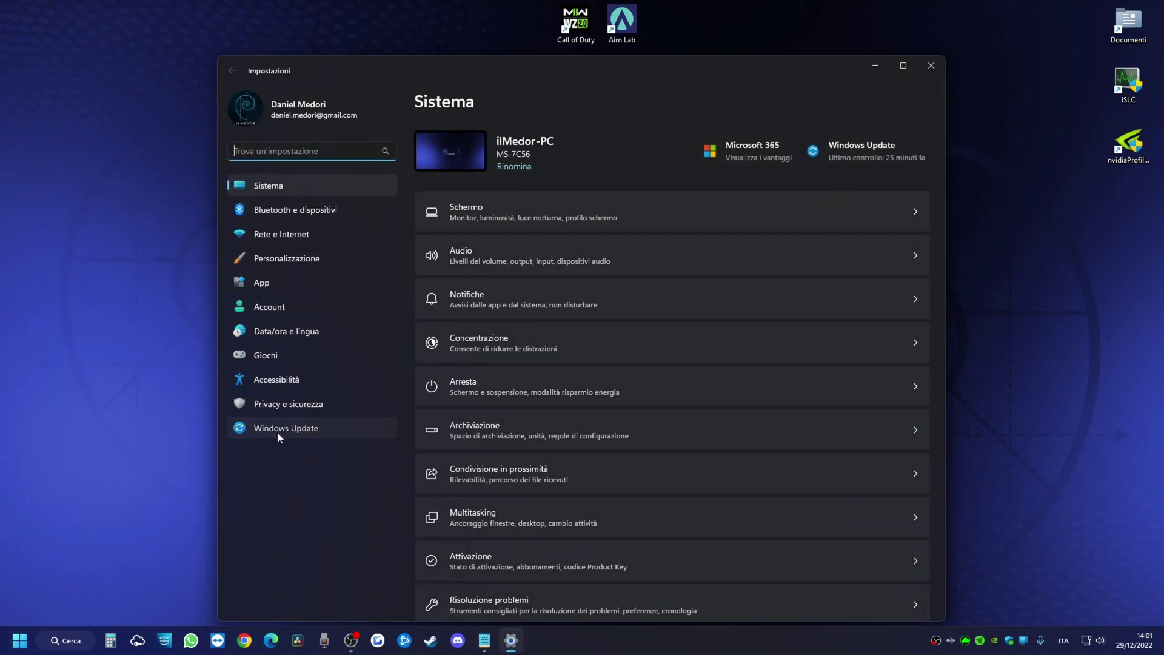
click(278, 432)
drag(614, 60, 627, 34)
click(828, 135)
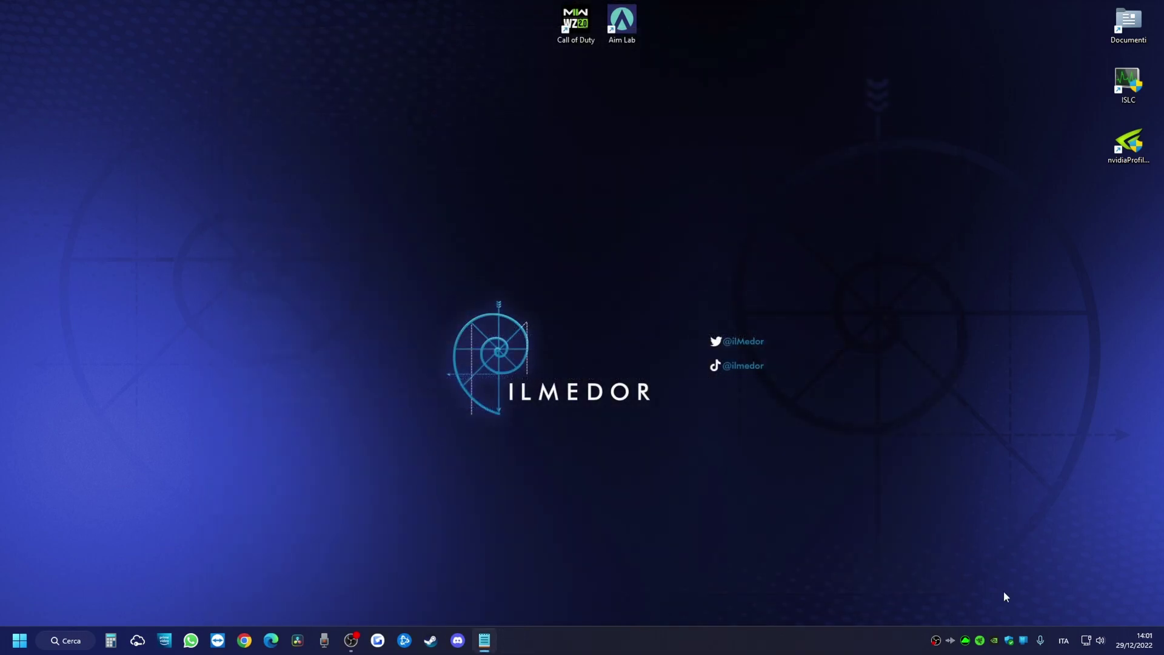
Step: Open NVIDIA GeForce Experience, check for graphics driver updates and close it
right_click(994, 641)
click(1035, 614)
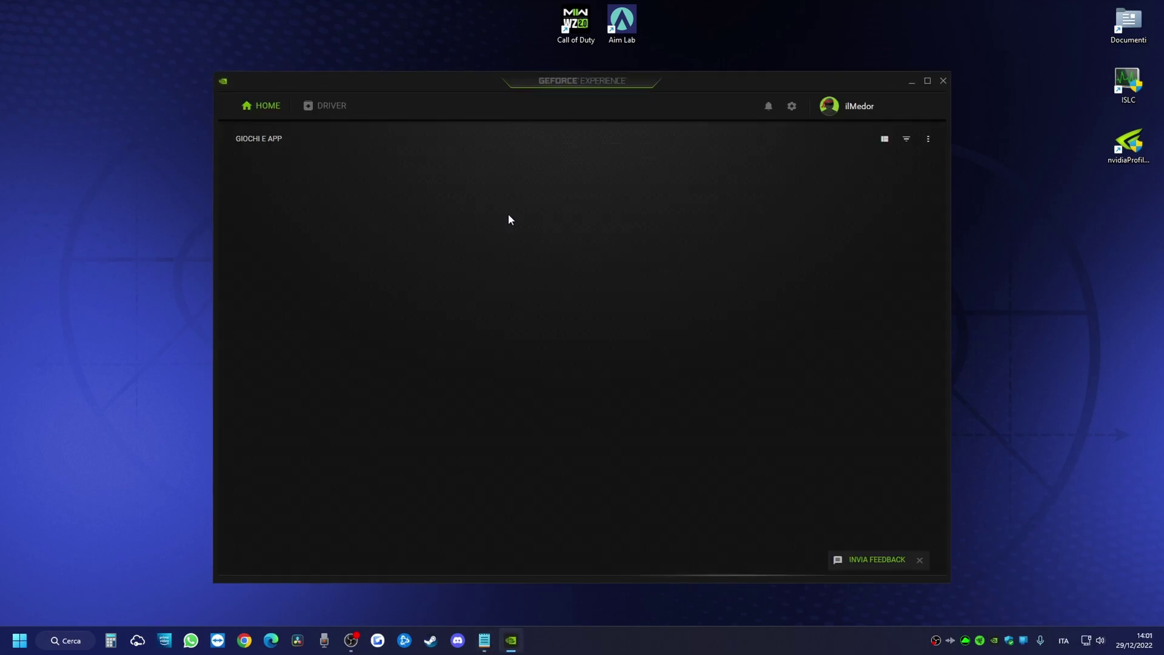
click(331, 113)
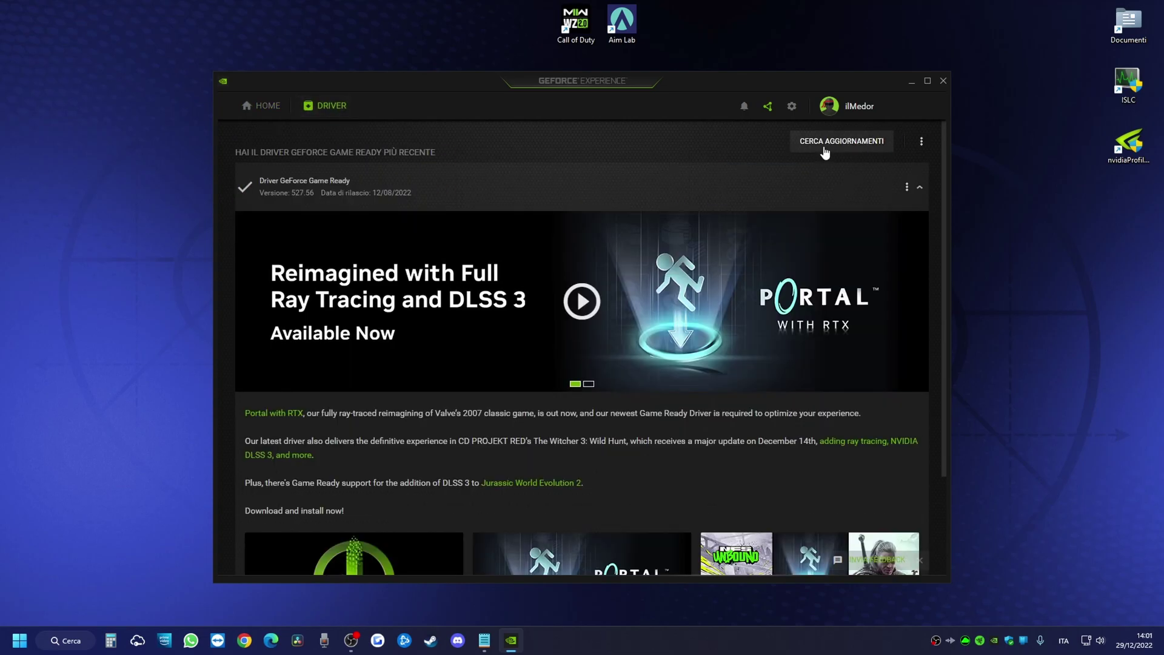
click(842, 141)
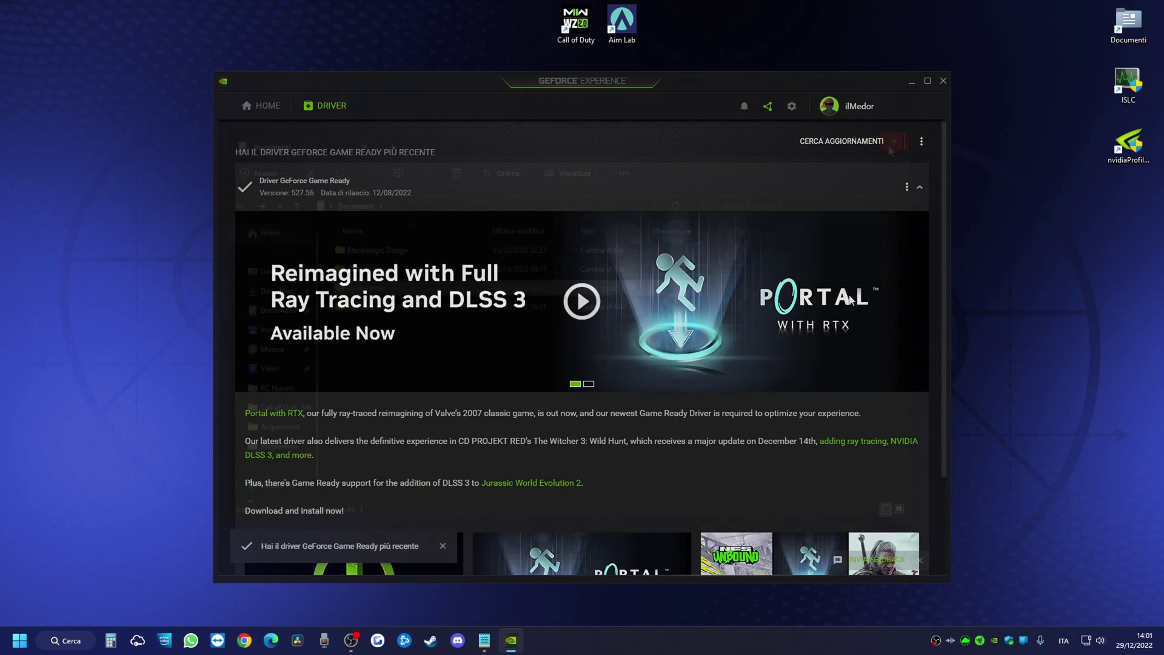
key(alt+F4)
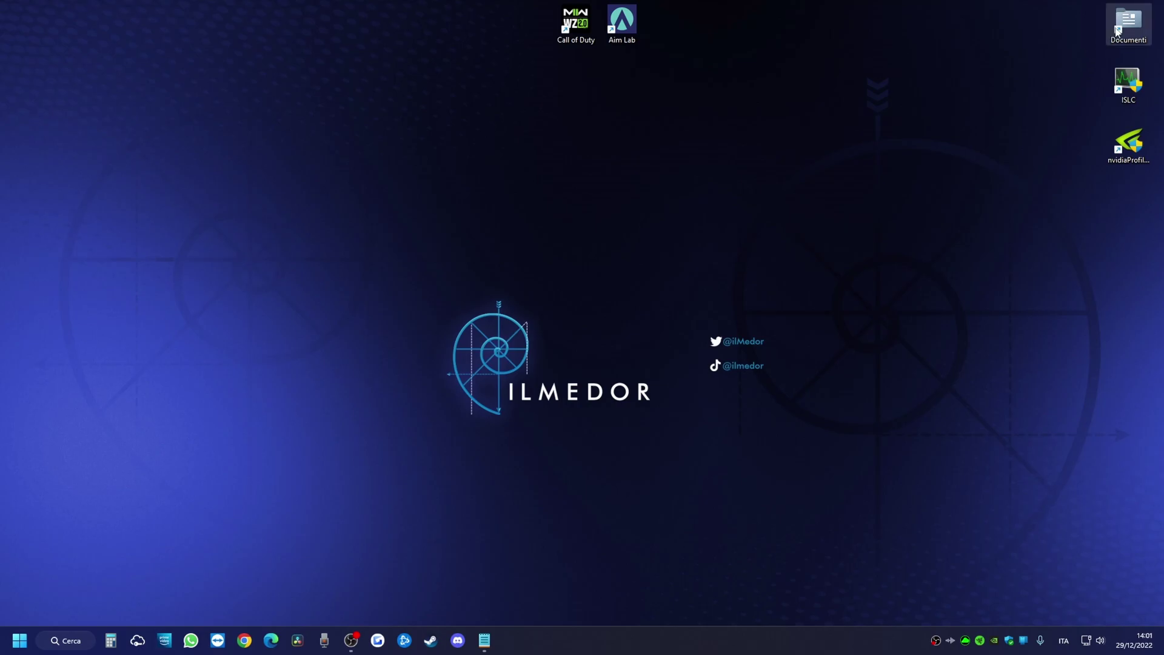
Step: Go to the players folder under Documenti, Call of Duty and open options.3.cod22.cst in Notepad++
double_click(1118, 30)
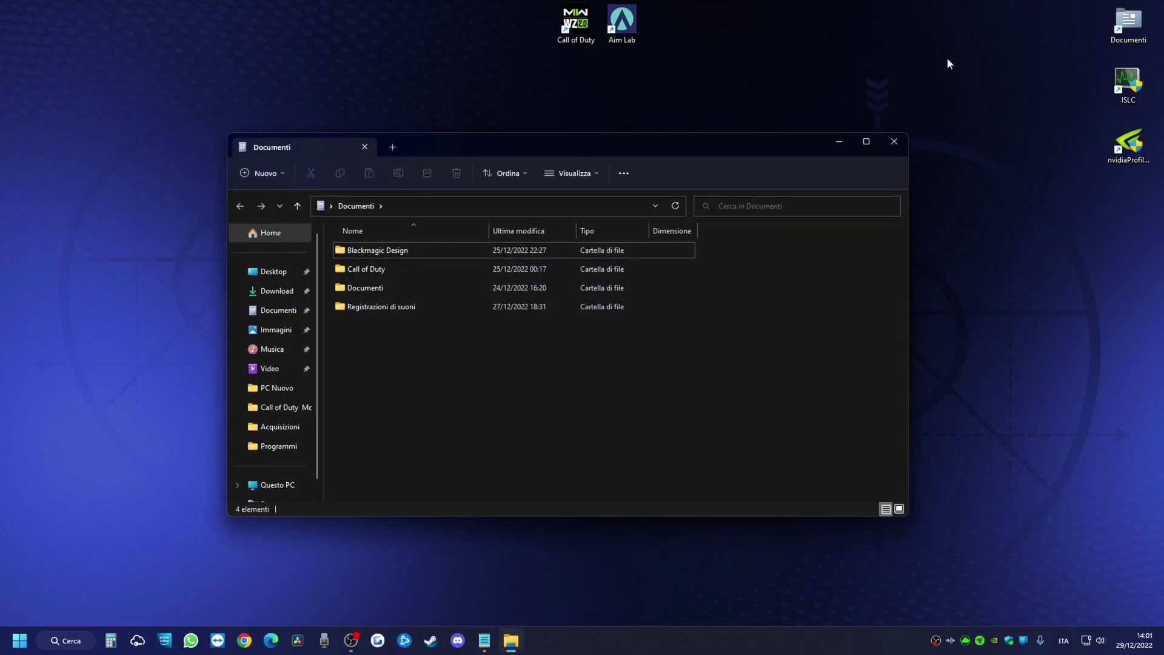
double_click(360, 271)
double_click(358, 251)
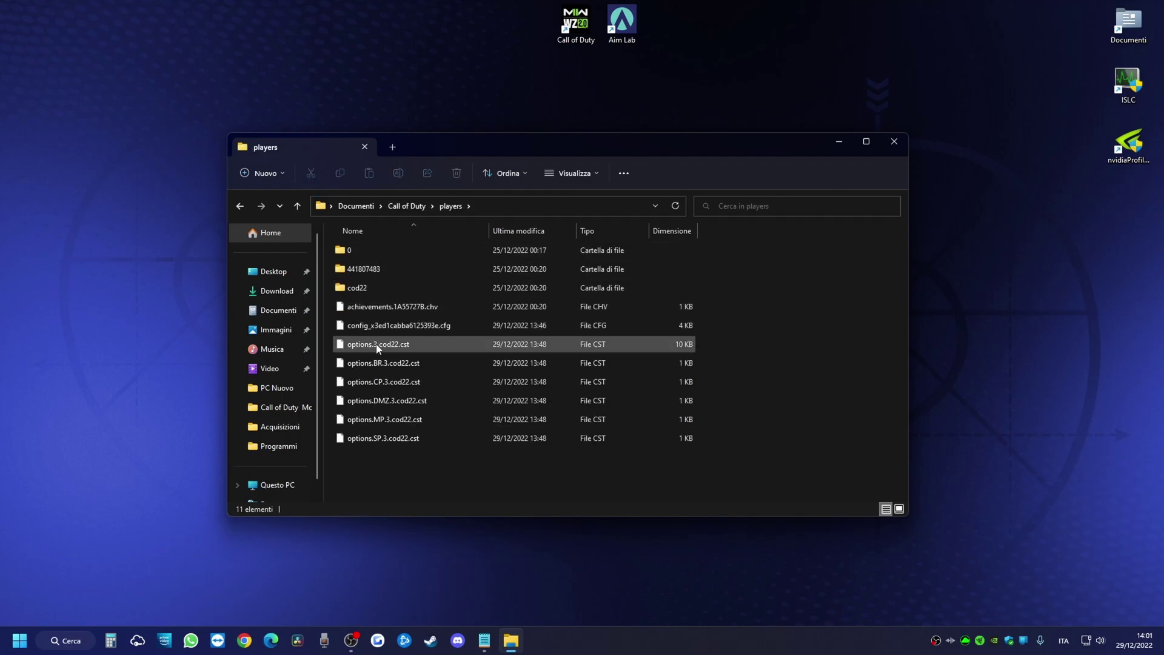
right_click(378, 345)
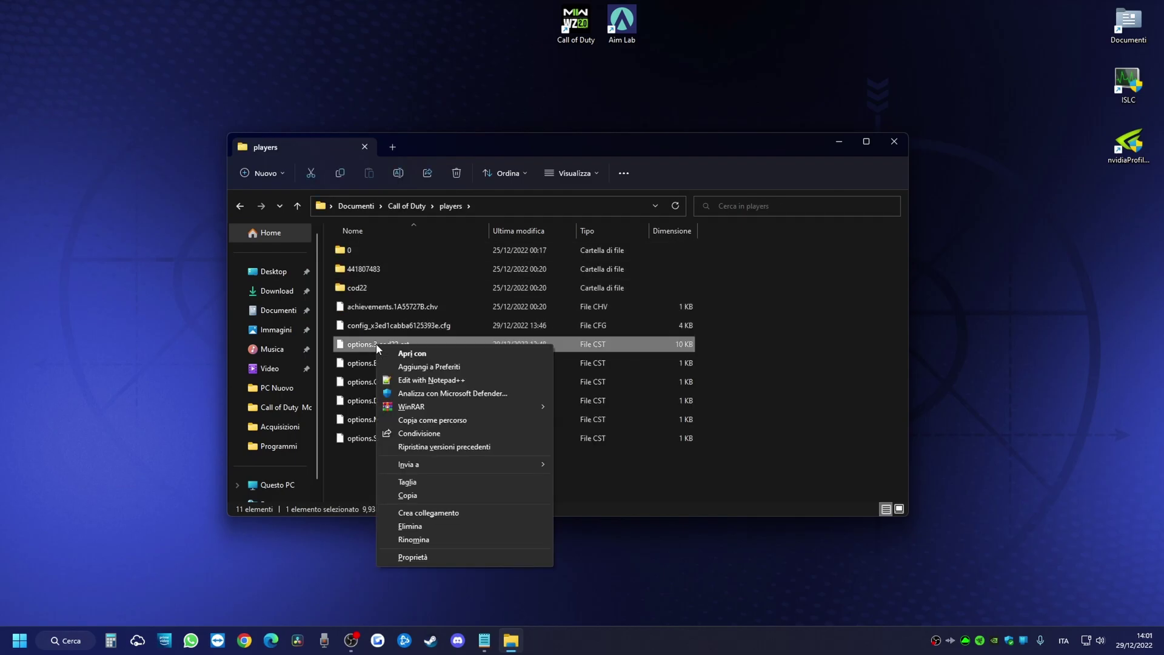
click(401, 381)
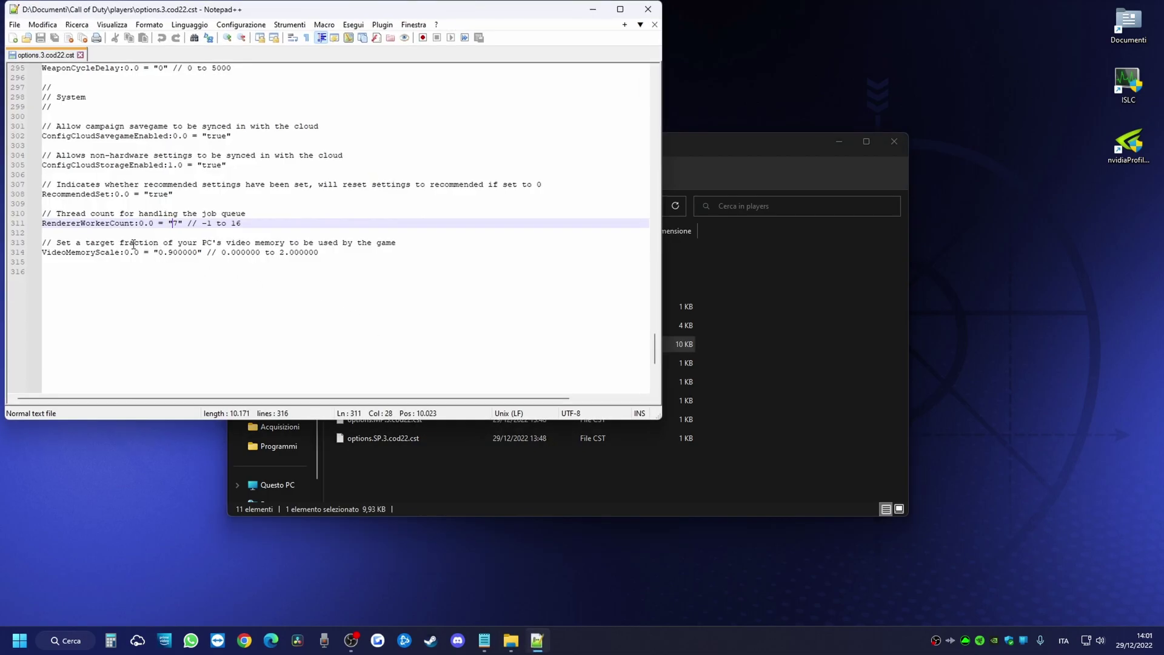
Step: Examine the RendererWorkerCount line in the System section, highlighting its name and value
drag(45, 225, 131, 227)
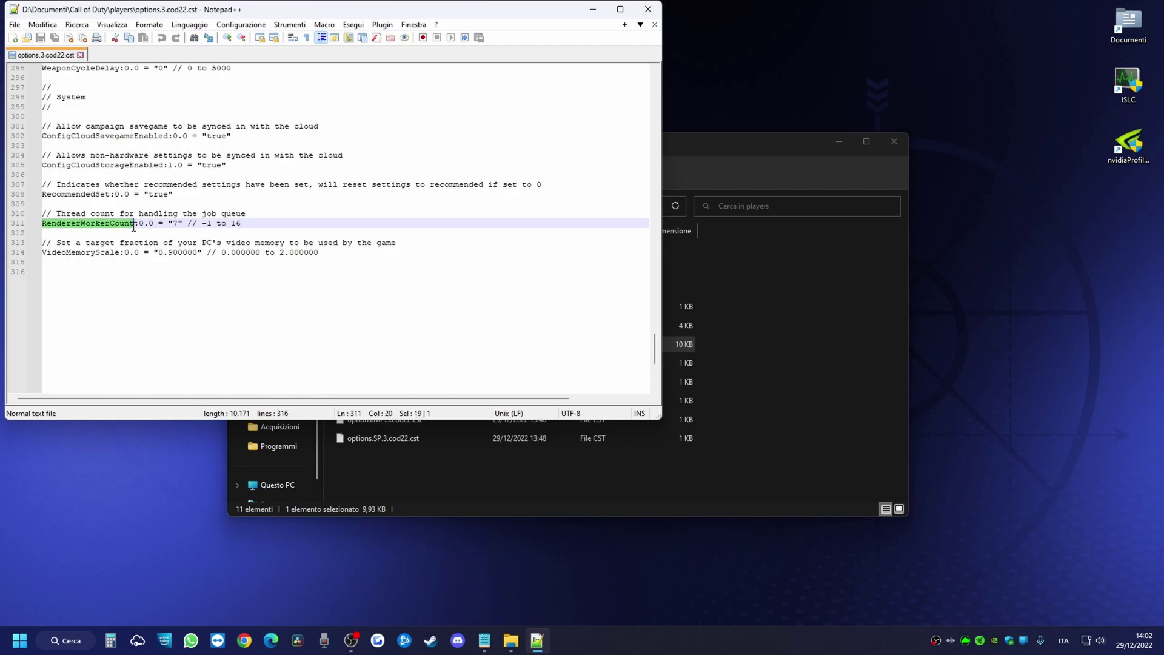
drag(172, 225, 177, 225)
click(250, 223)
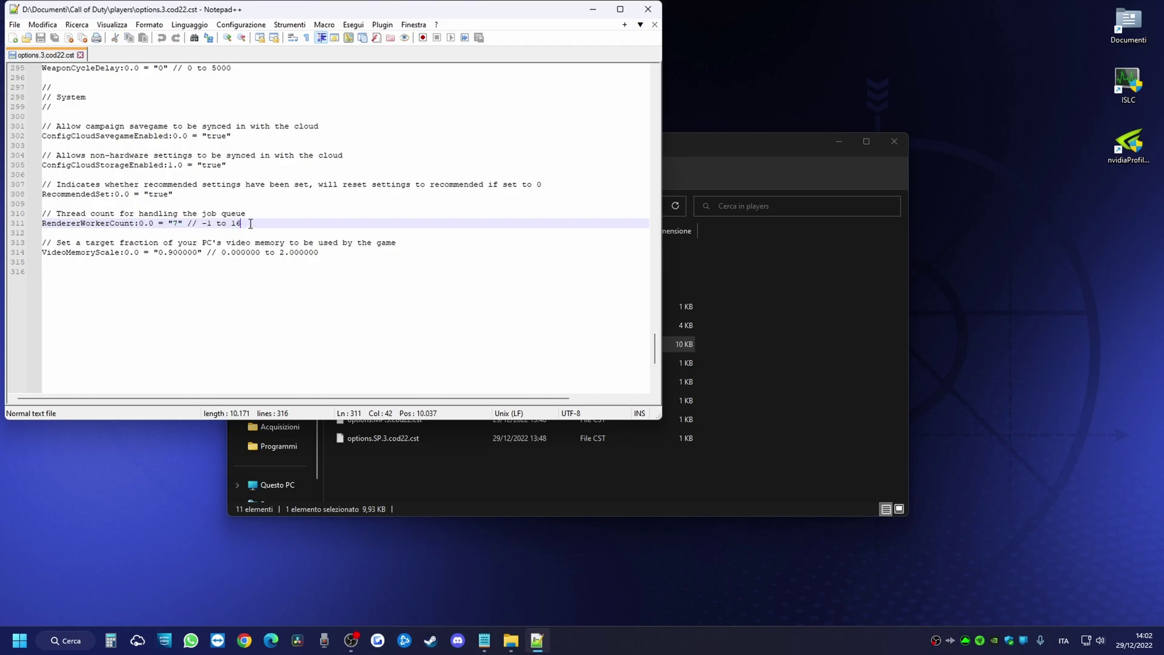
Step: Check the processor's core count in the Task Manager performance details, and close Task Manager
right_click(20, 641)
click(40, 493)
click(398, 155)
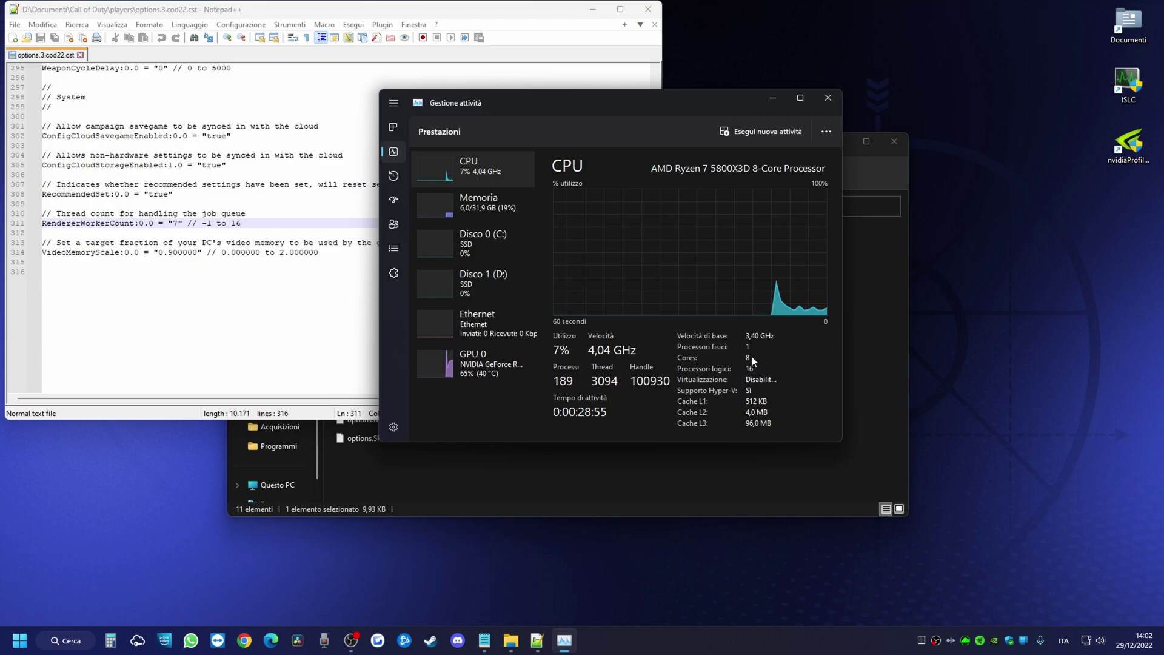
click(829, 98)
Step: Set RendererWorkerCount to 8 in options.3.cod22.cst, save the file, and close the editor and the players folder
drag(172, 227, 178, 224)
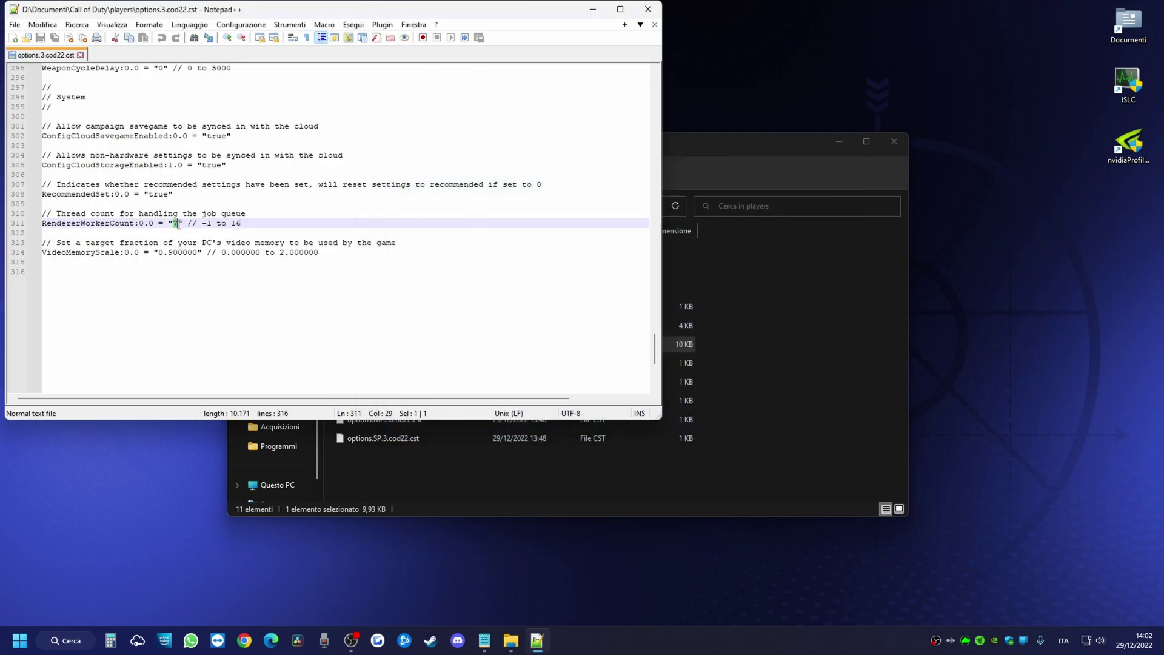
text(8)
click(14, 24)
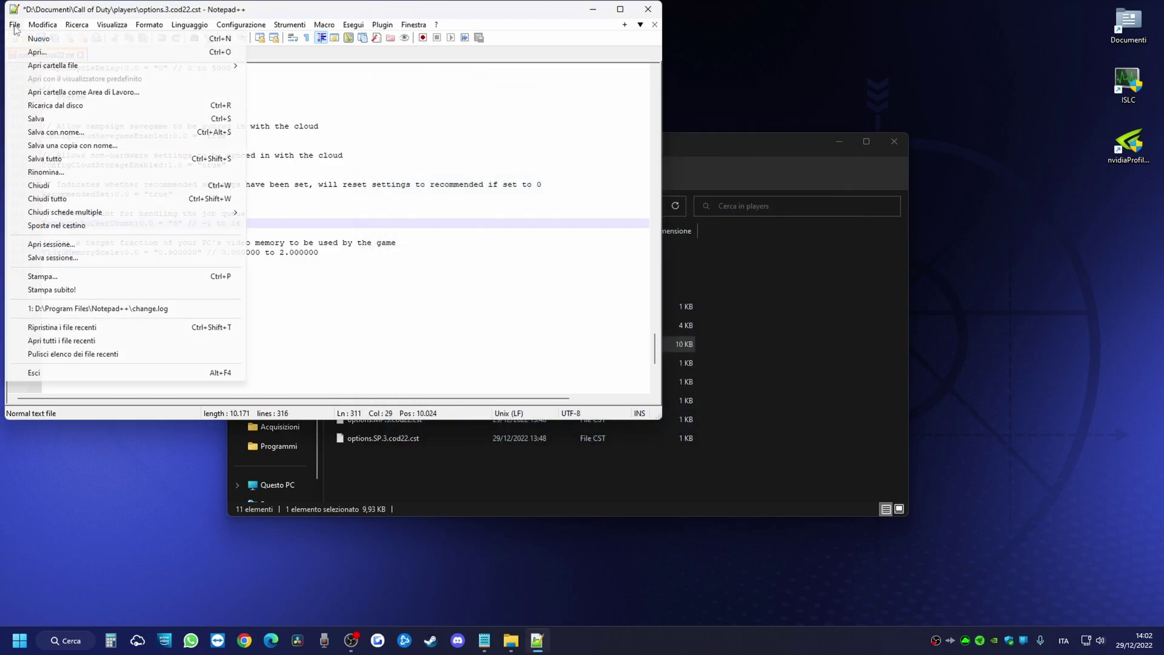
click(38, 118)
click(657, 11)
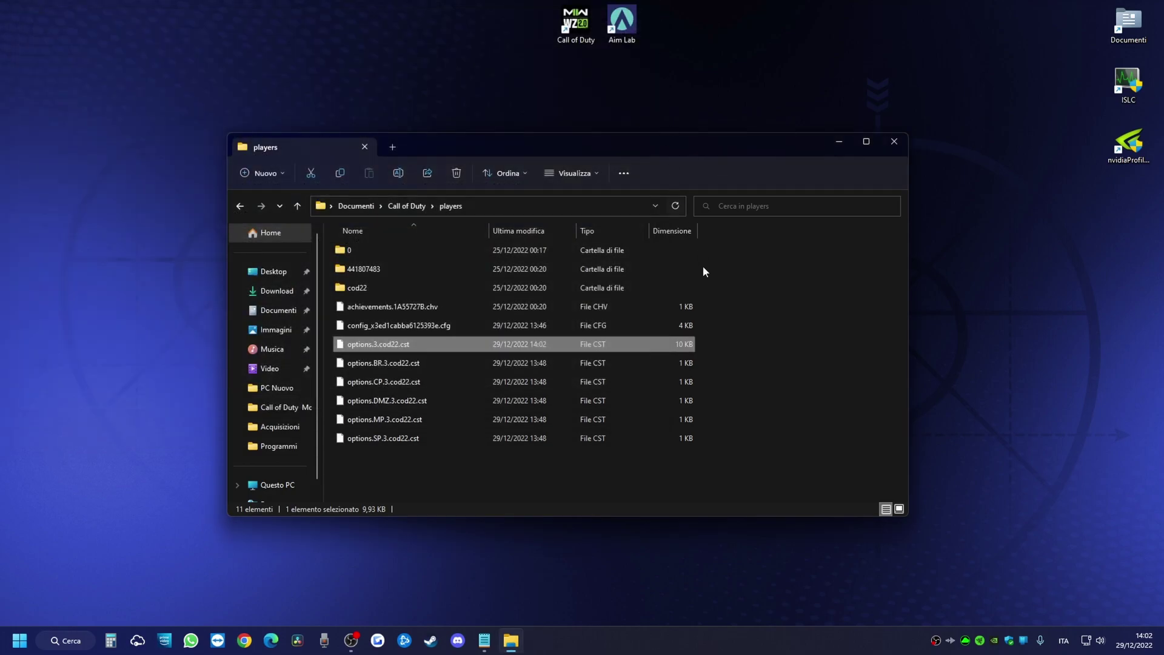
click(895, 142)
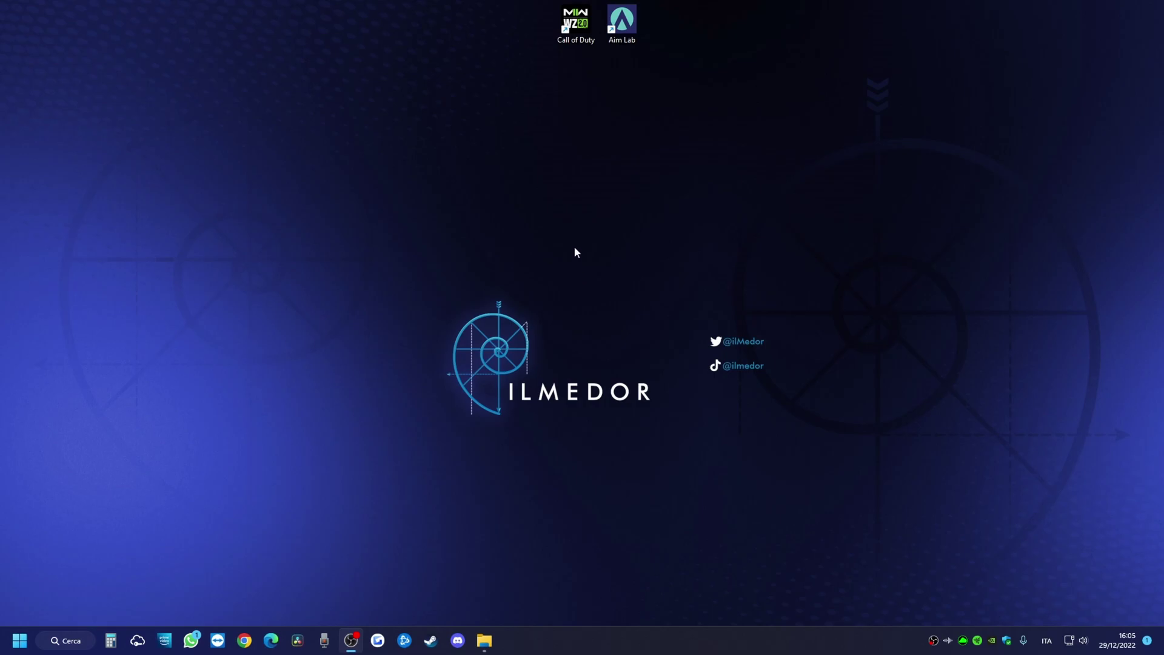
Step: Open the Call of Duty shortcut's file location, go to the _retail_ folder and open the properties of cod.exe
right_click(574, 26)
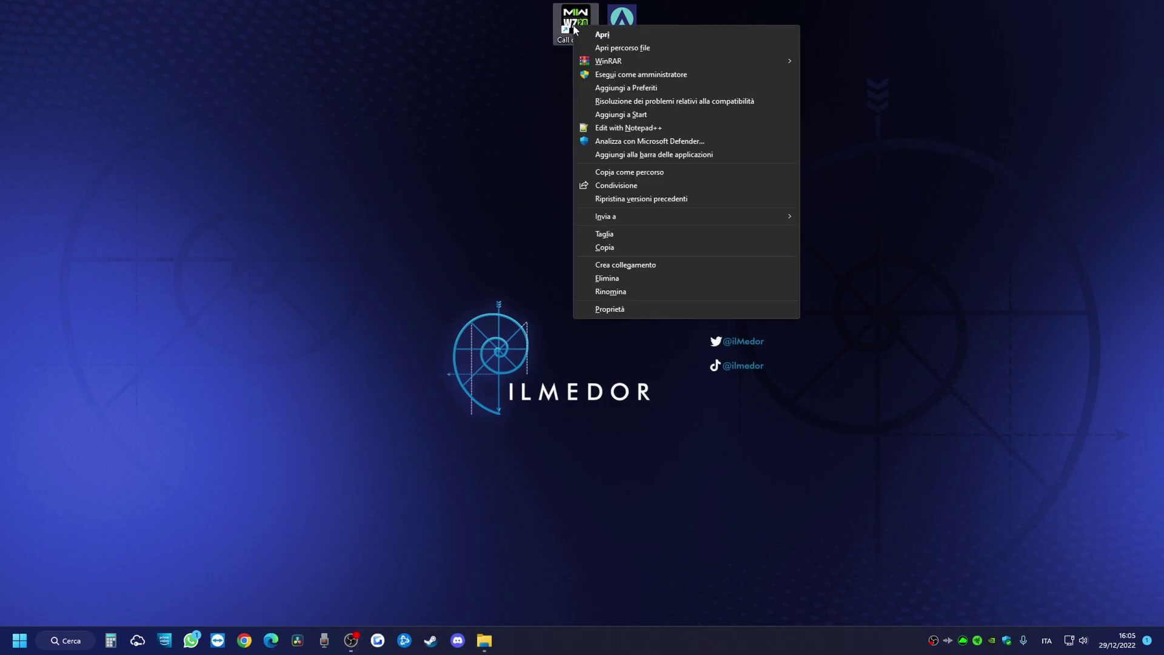
click(604, 49)
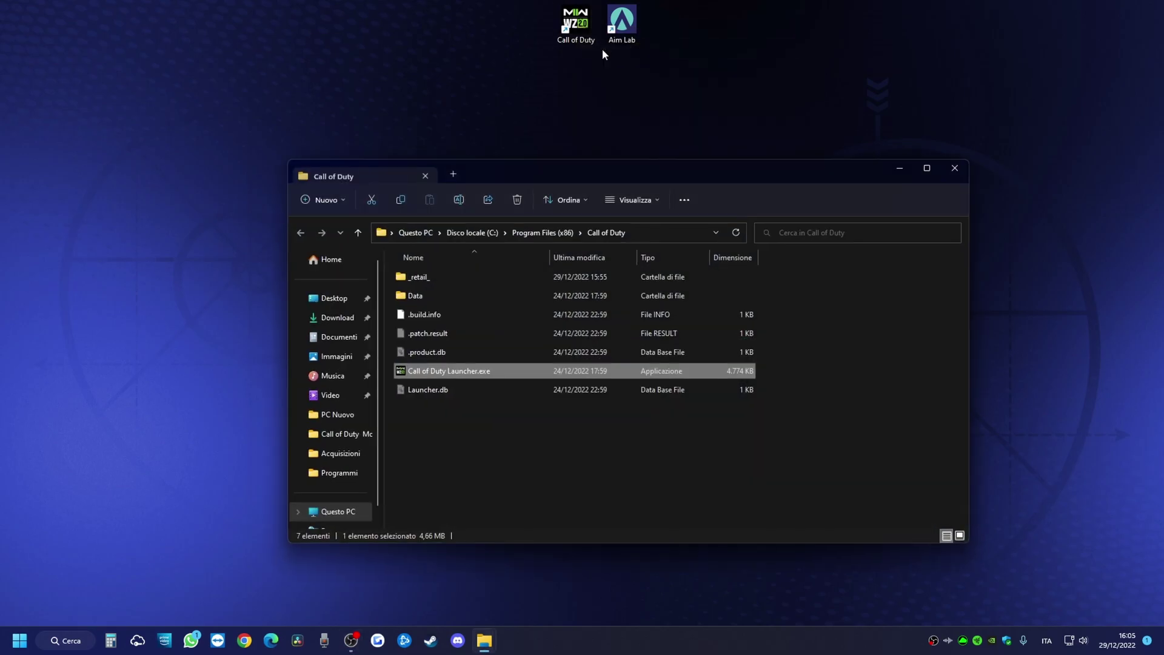
double_click(421, 279)
scroll(426, 285, down, 12)
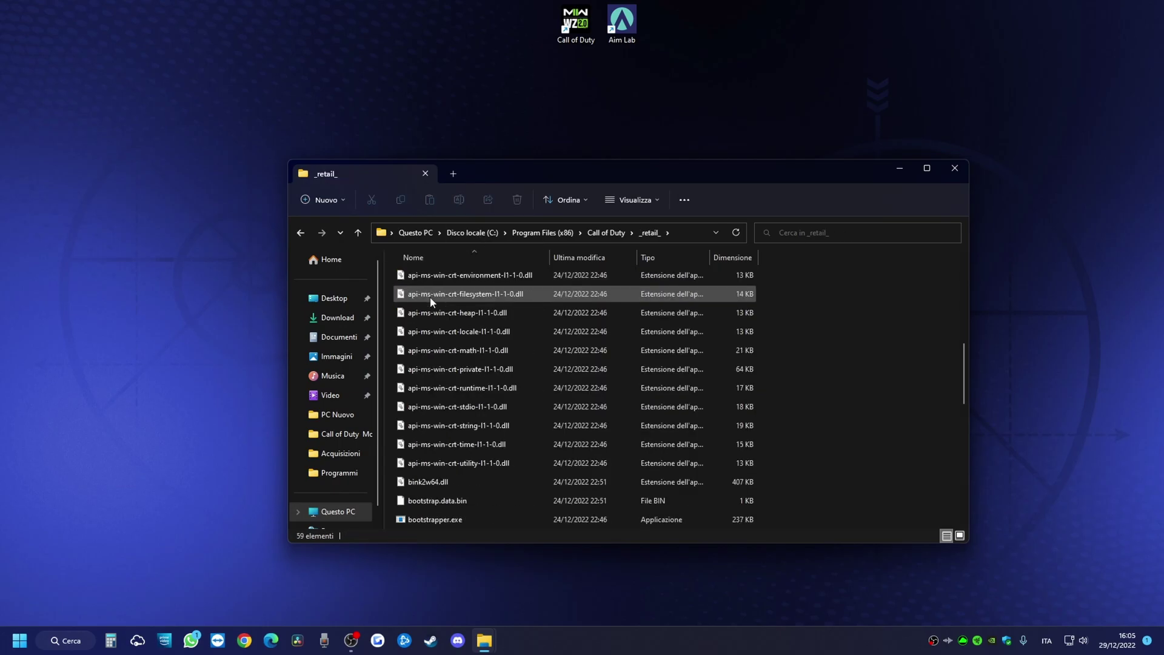
right_click(424, 427)
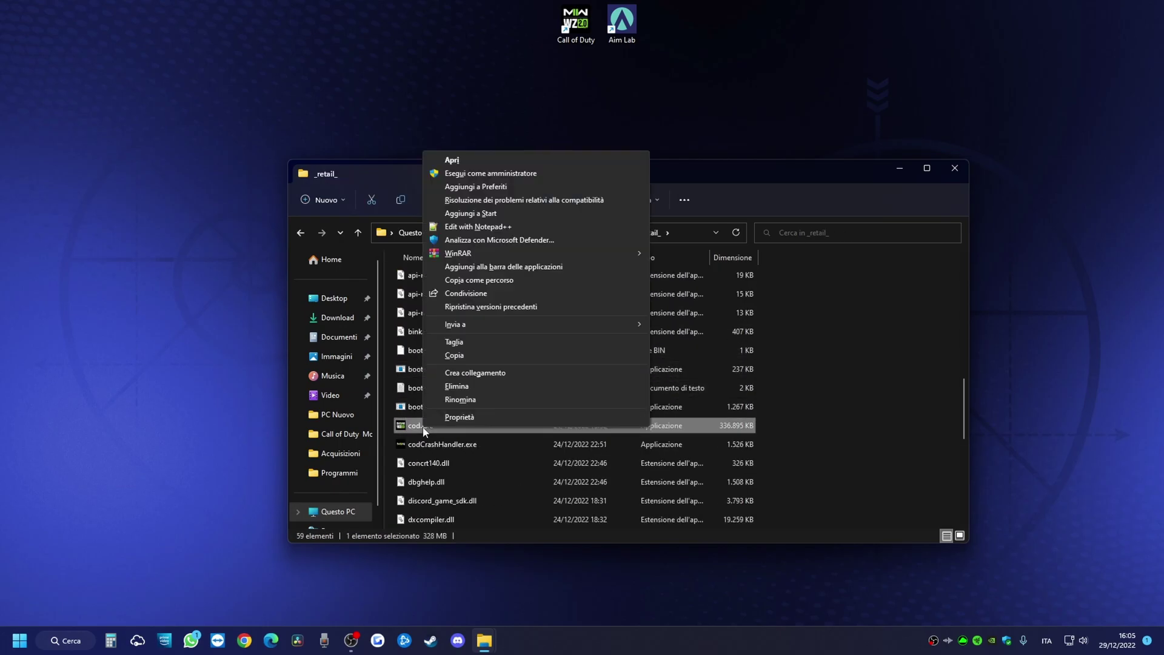
click(442, 417)
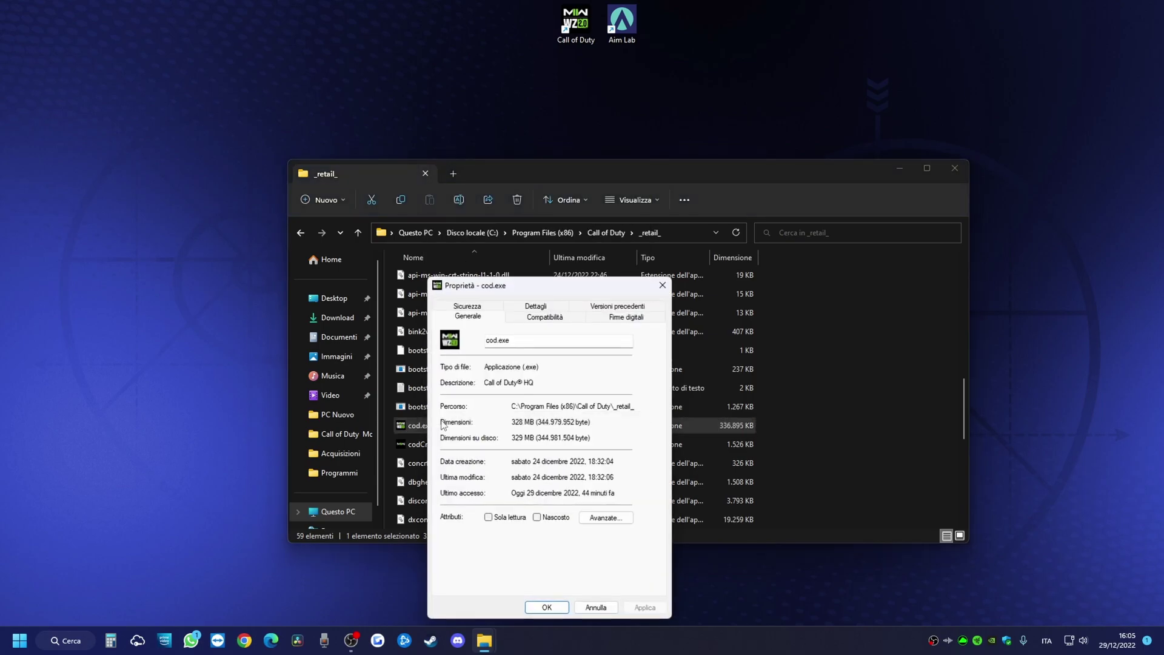
Step: Disable fullscreen optimizations for cod.exe, override high DPI scaling with Applicazione, apply the changes, and close the properties and folder
click(536, 317)
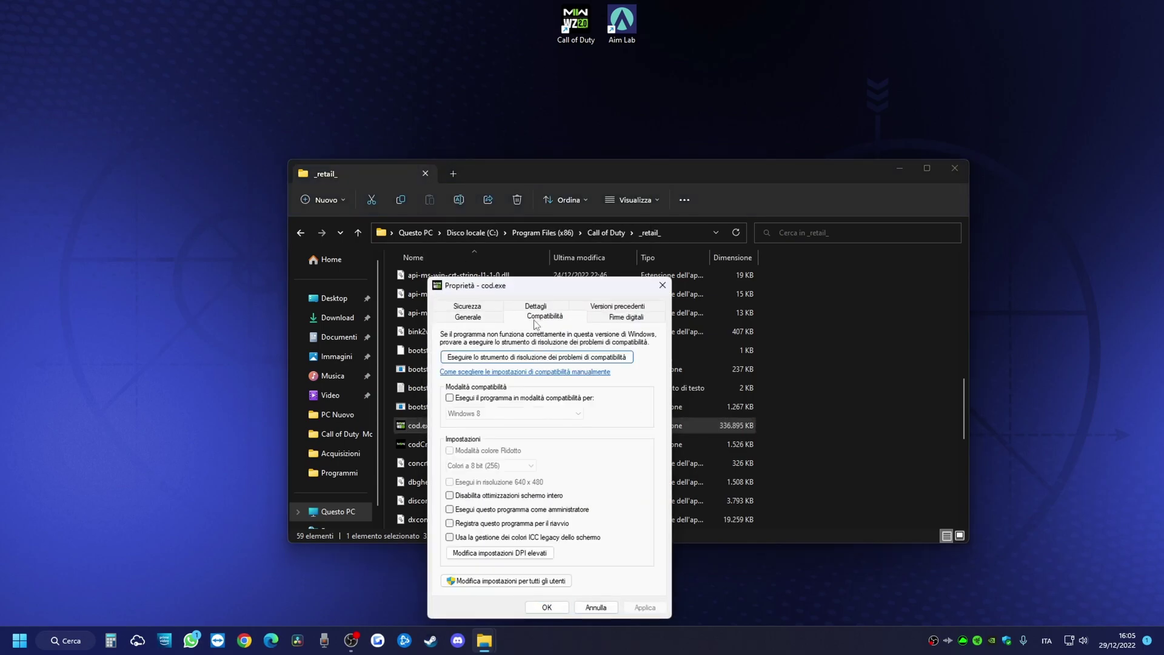
click(460, 497)
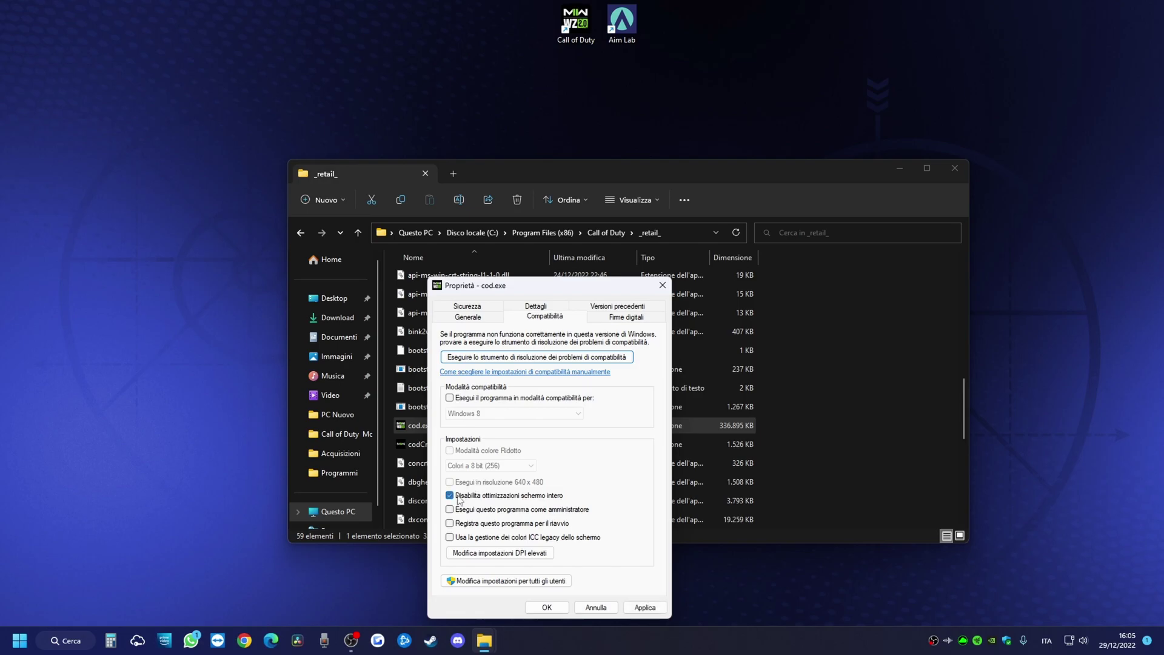
click(476, 554)
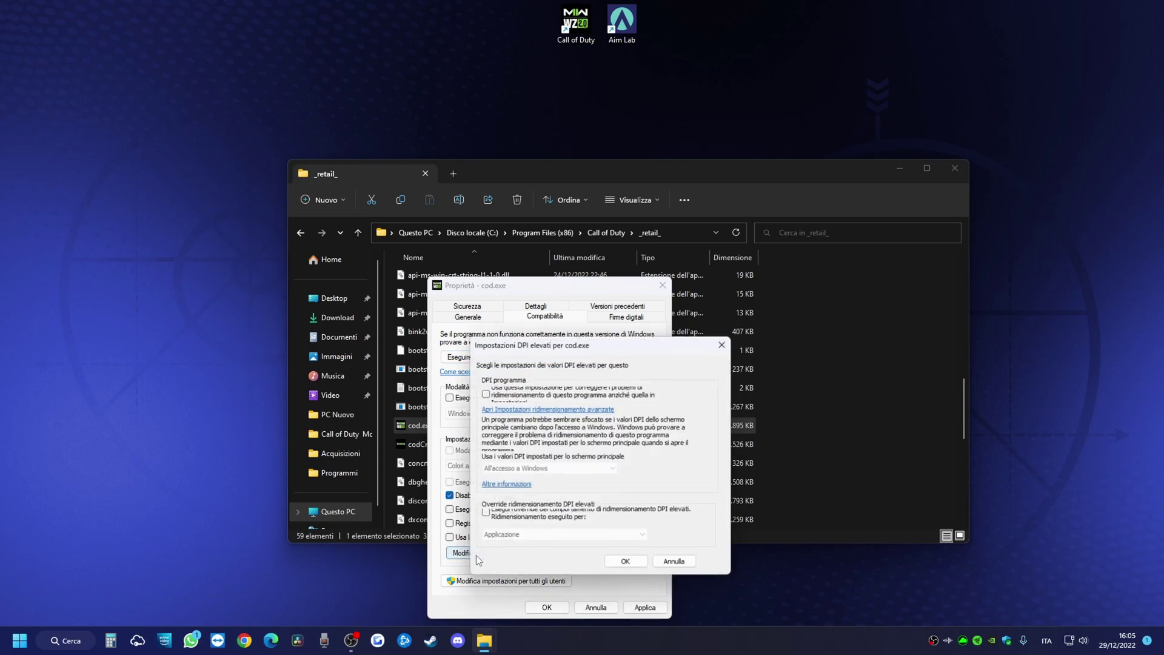
click(485, 514)
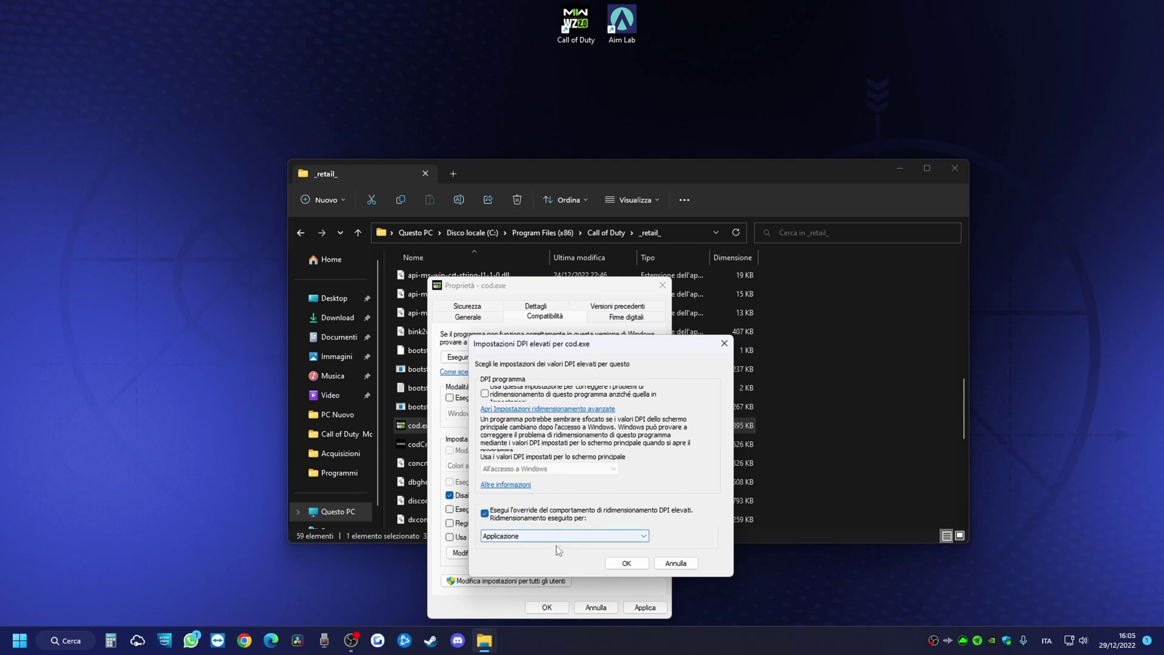
click(614, 563)
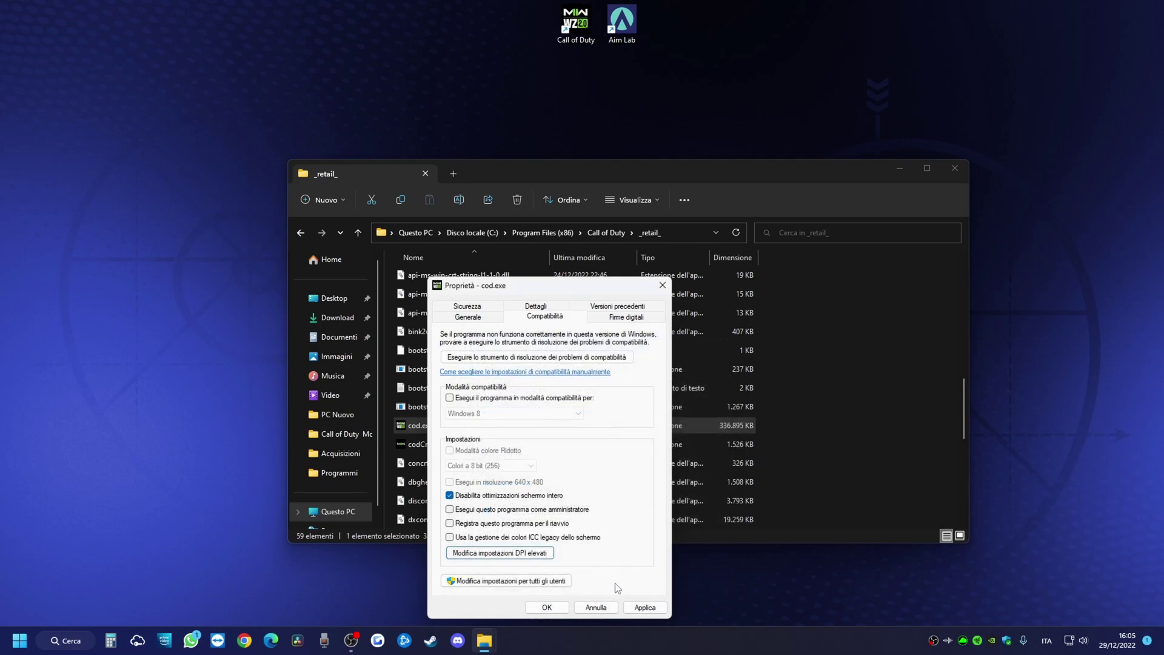
click(645, 607)
click(565, 609)
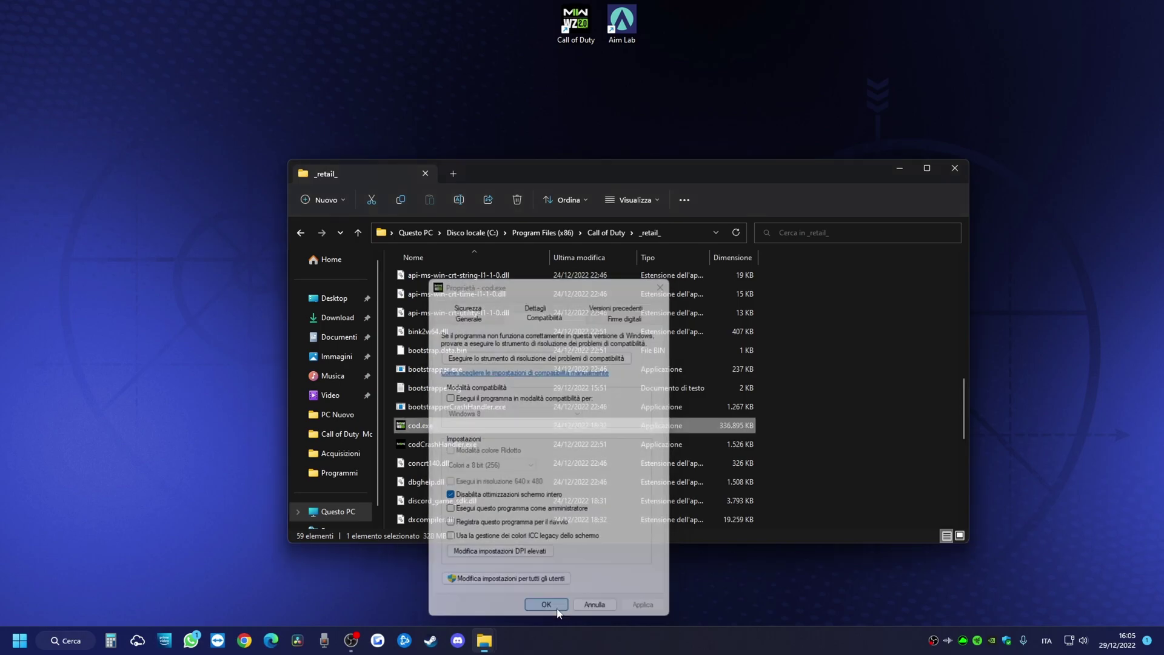
click(953, 169)
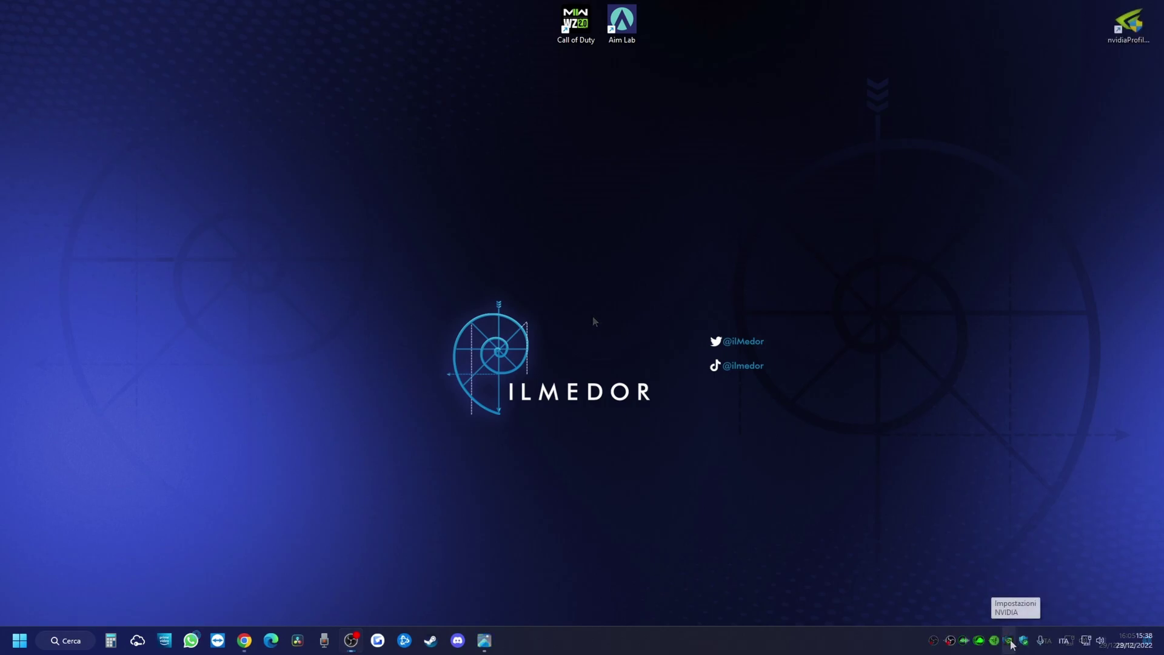
Step: In the NVIDIA Control Panel, set the image preference to Prestazioni, switch to the advanced 3D image settings and apply
right_click(995, 640)
click(1050, 601)
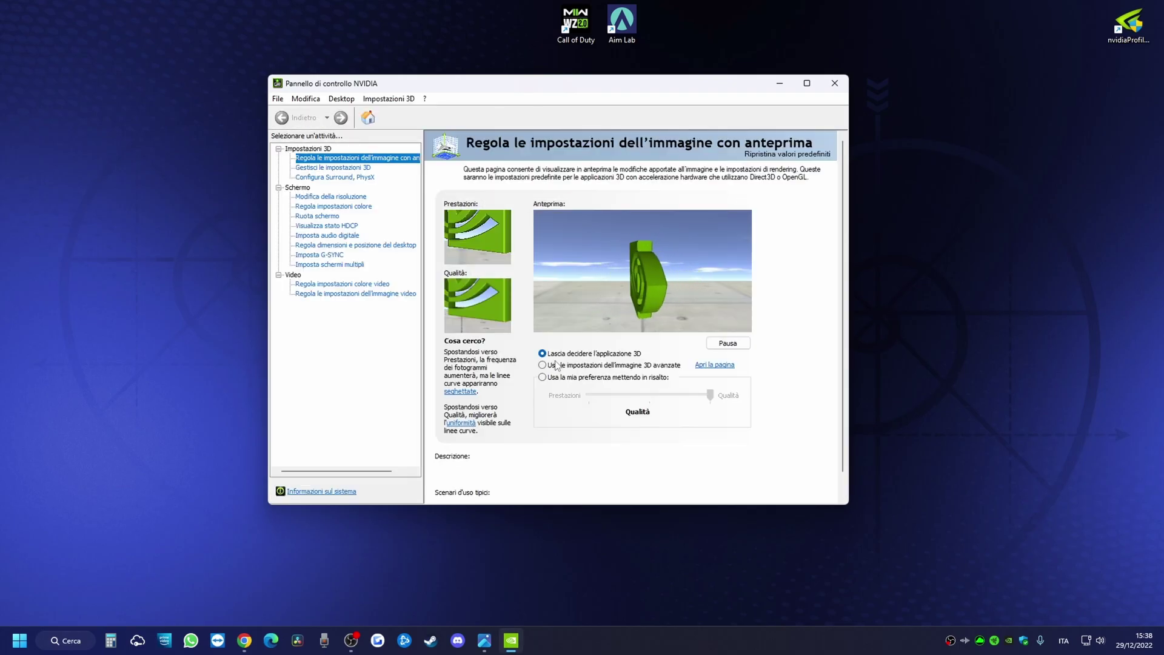
click(542, 377)
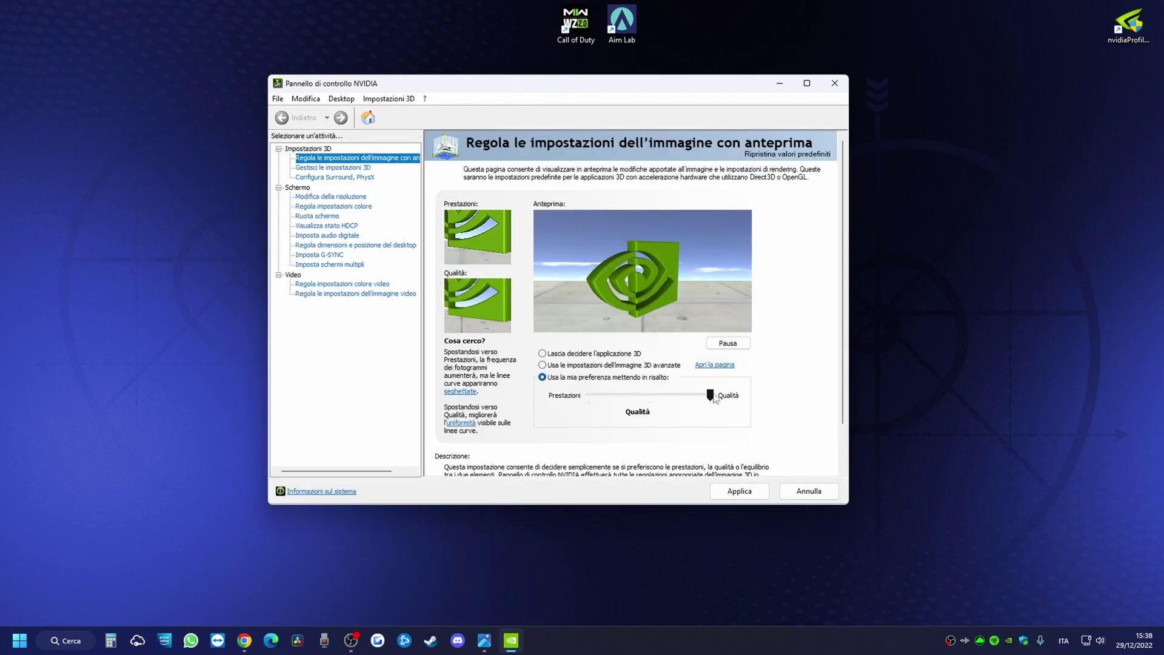
click(542, 365)
click(740, 492)
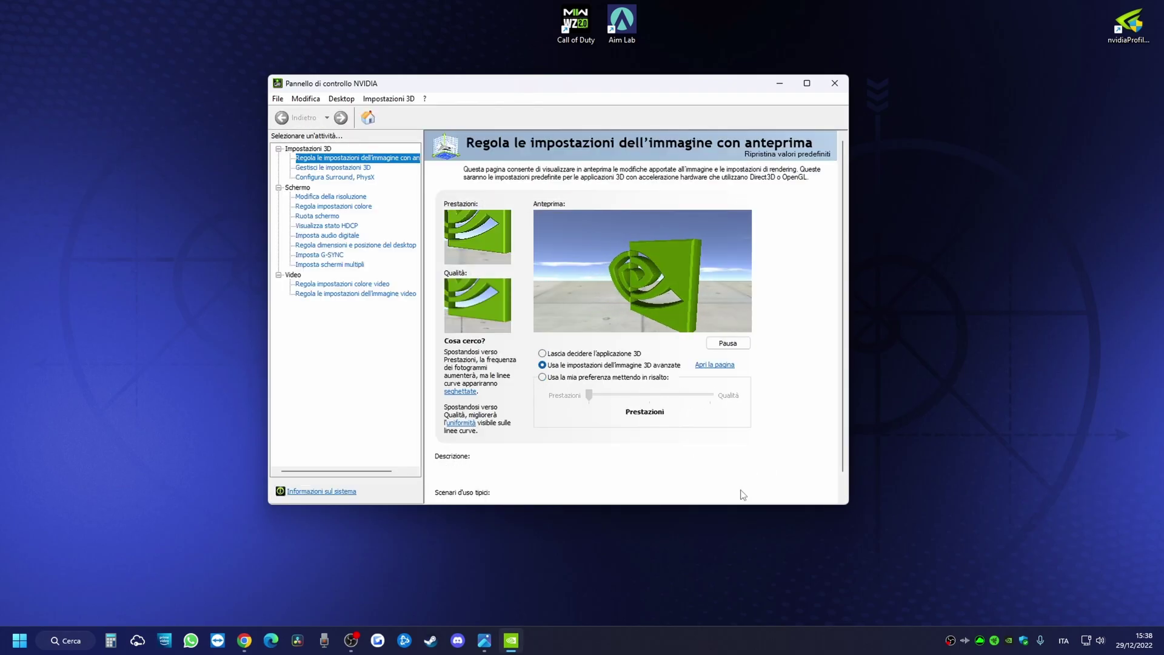
Step: In the global 3D settings, set the shader cache size to 10 GB and texture filtering quality to Prestazioni elevate
click(356, 169)
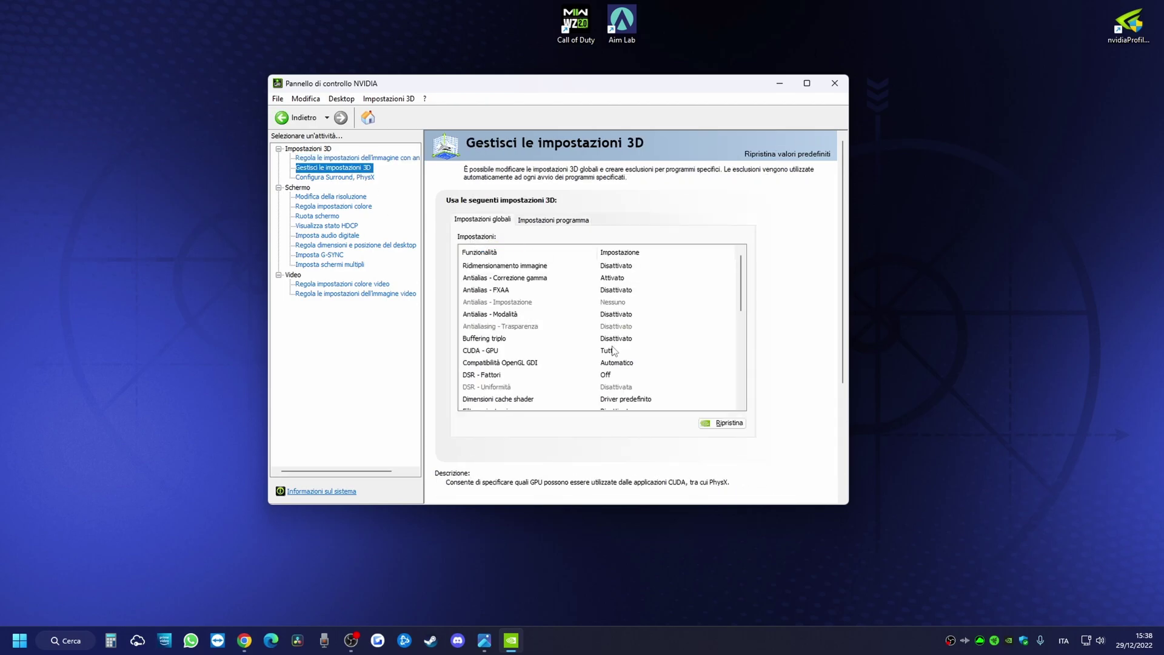
click(616, 401)
click(619, 478)
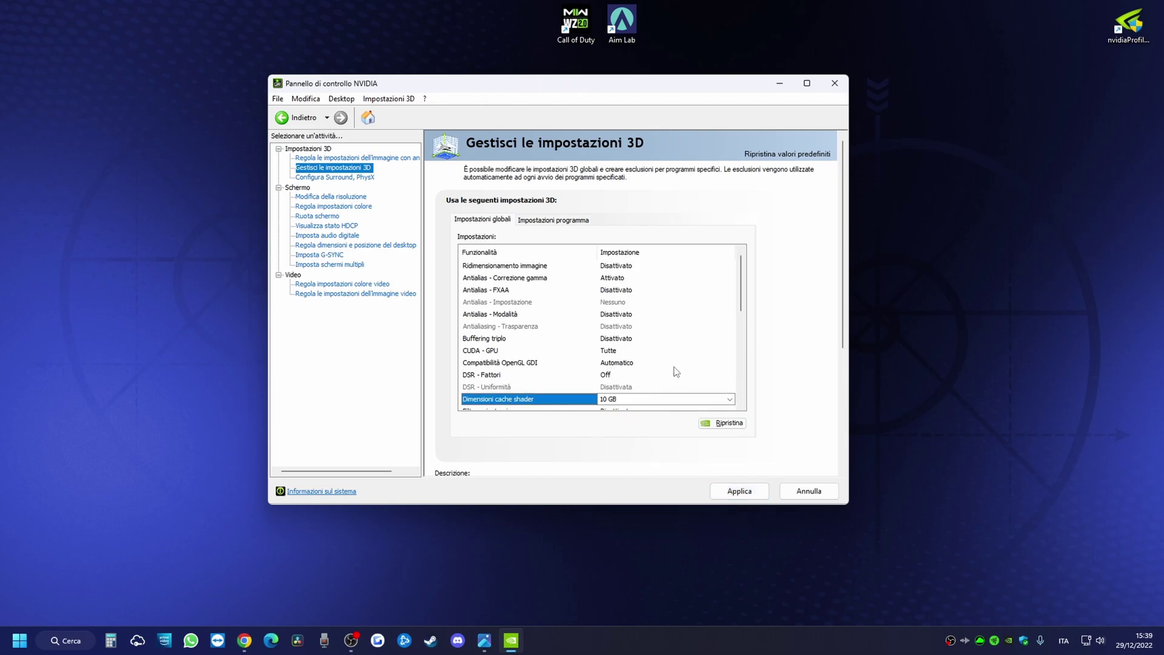
drag(741, 284, 741, 326)
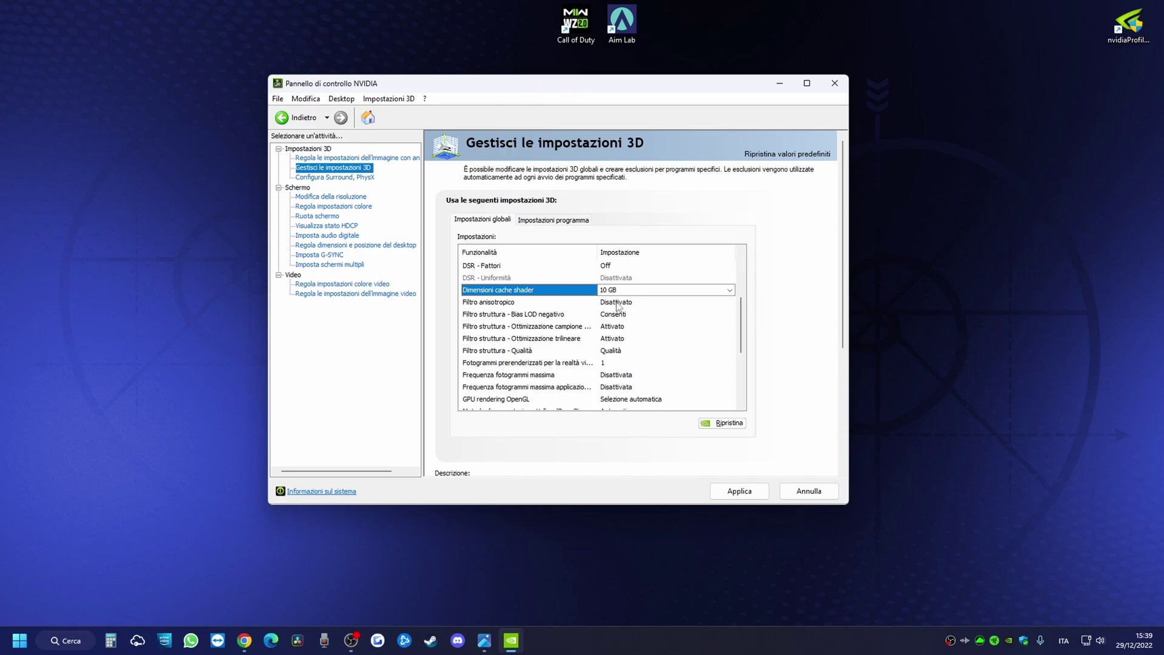
click(611, 352)
click(730, 350)
click(667, 395)
Step: Set the OpenGL rendering GPU to NVIDIA GeForce RTX 3080 Ti in the global 3D settings
scroll(741, 342, up, 3)
scroll(741, 342, down, 5)
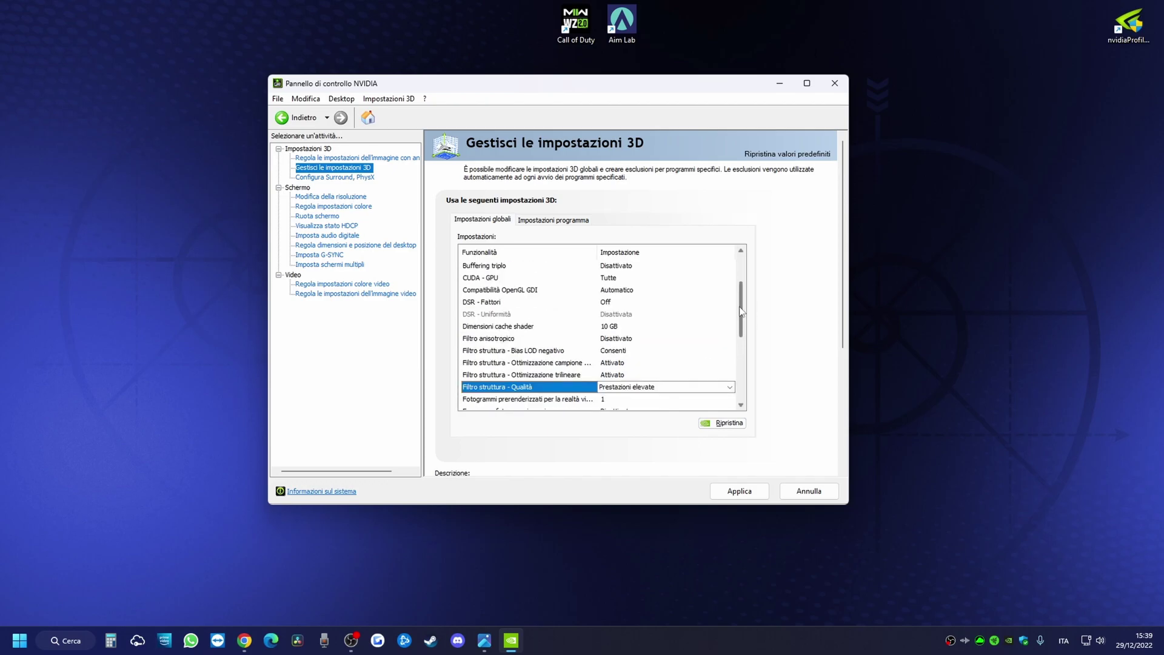
scroll(743, 359, down, 1)
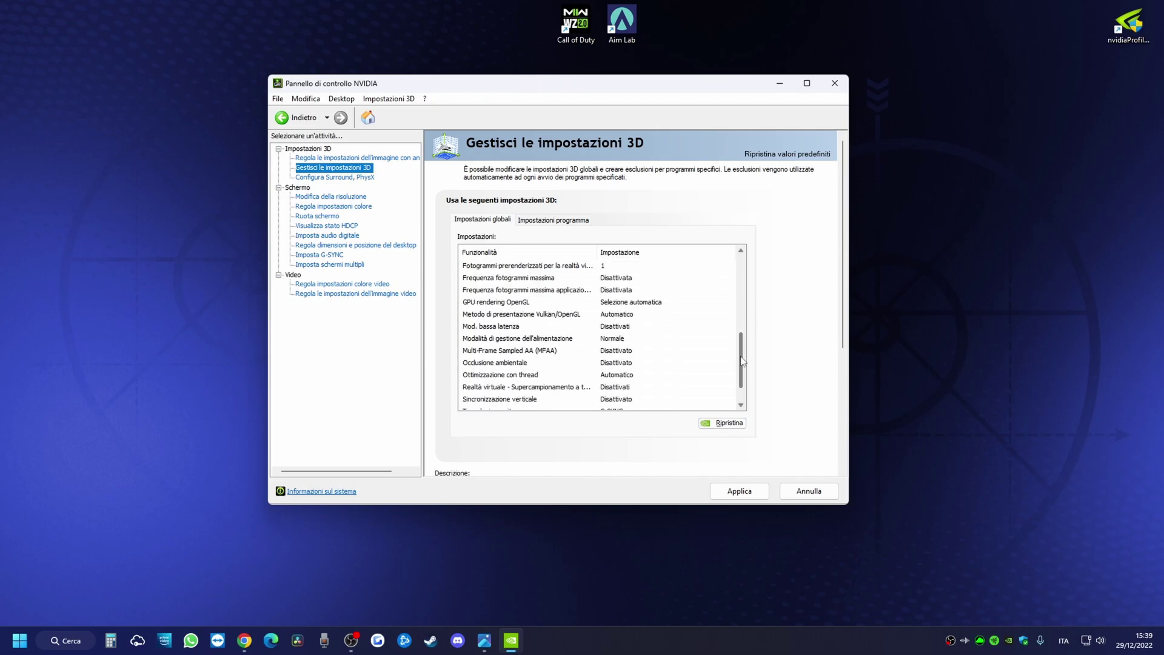
click(650, 302)
click(650, 302)
Step: Set low latency mode to Attivati and power management mode to Preferisci le presetazioni massime
scroll(666, 329, up, 3)
scroll(746, 354, down, 3)
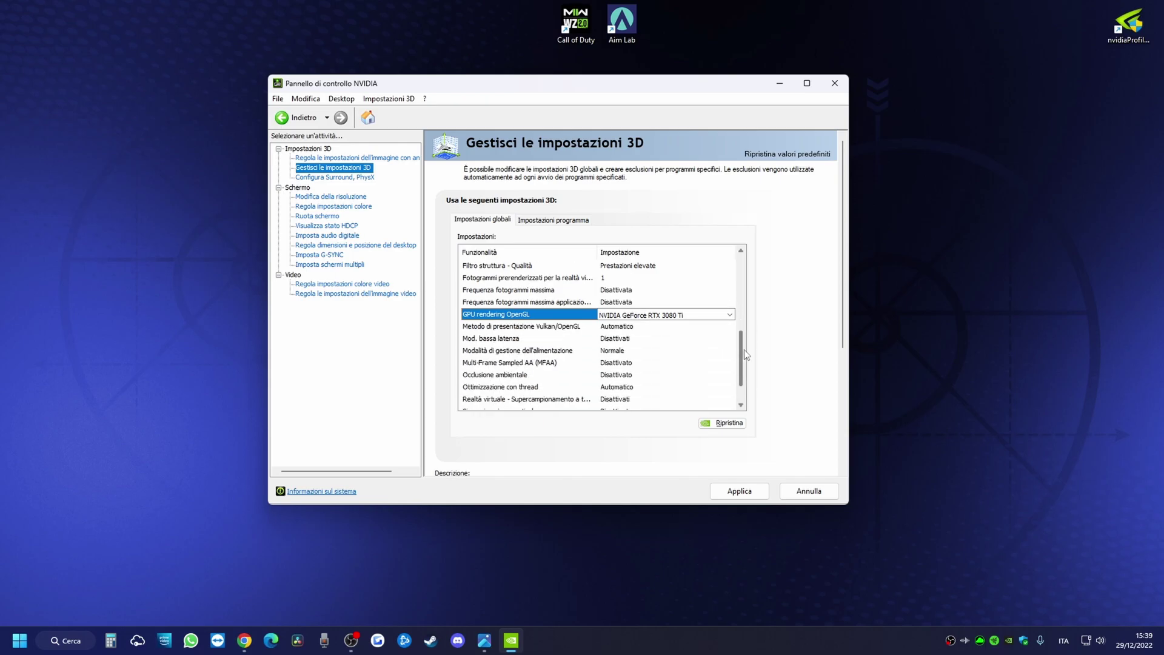
click(697, 338)
click(709, 362)
scroll(746, 331, up, 2)
scroll(746, 332, down, 3)
click(622, 316)
click(622, 315)
click(642, 333)
Step: Set the monitor technology to Aggiornamento fisso in the global 3D settings
scroll(737, 376, down, 3)
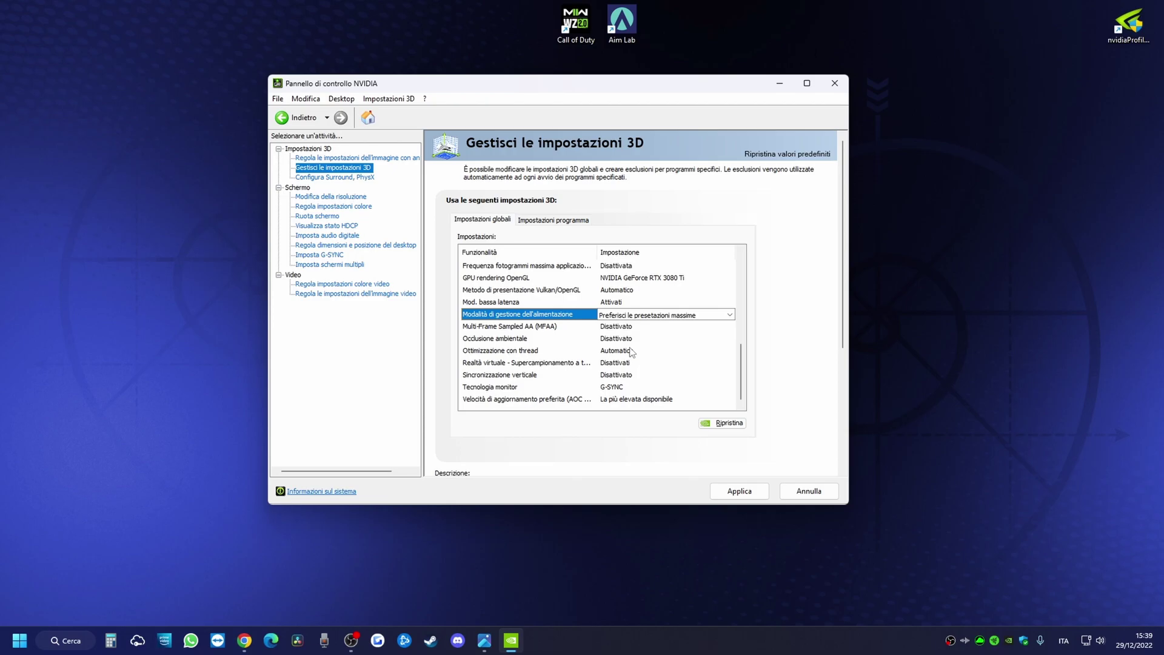
click(620, 390)
click(620, 389)
click(630, 420)
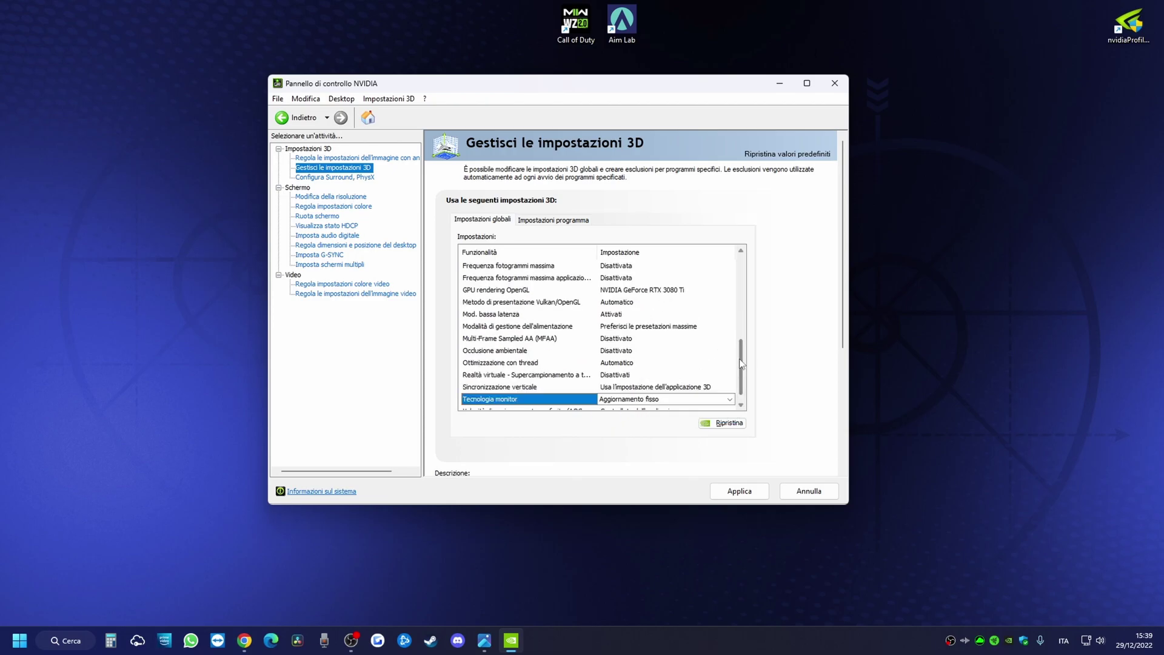
Step: Set the preferred refresh rate to La più elevata disponibile and apply the global 3D settings
scroll(739, 362, down, 1)
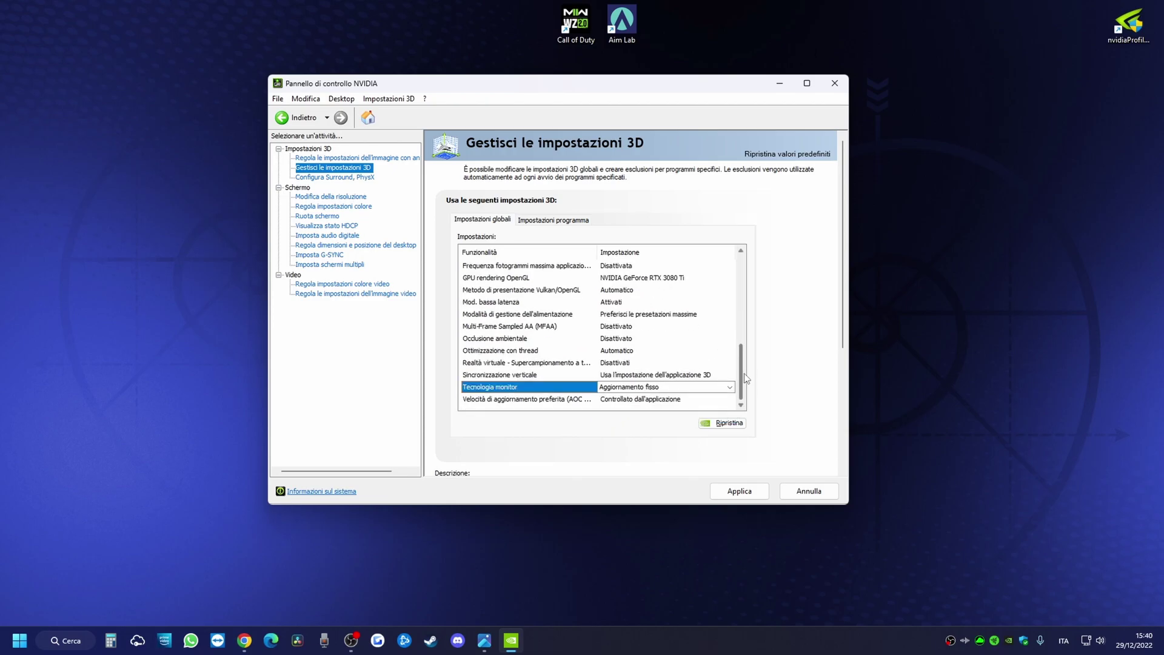
click(654, 401)
click(653, 401)
click(653, 411)
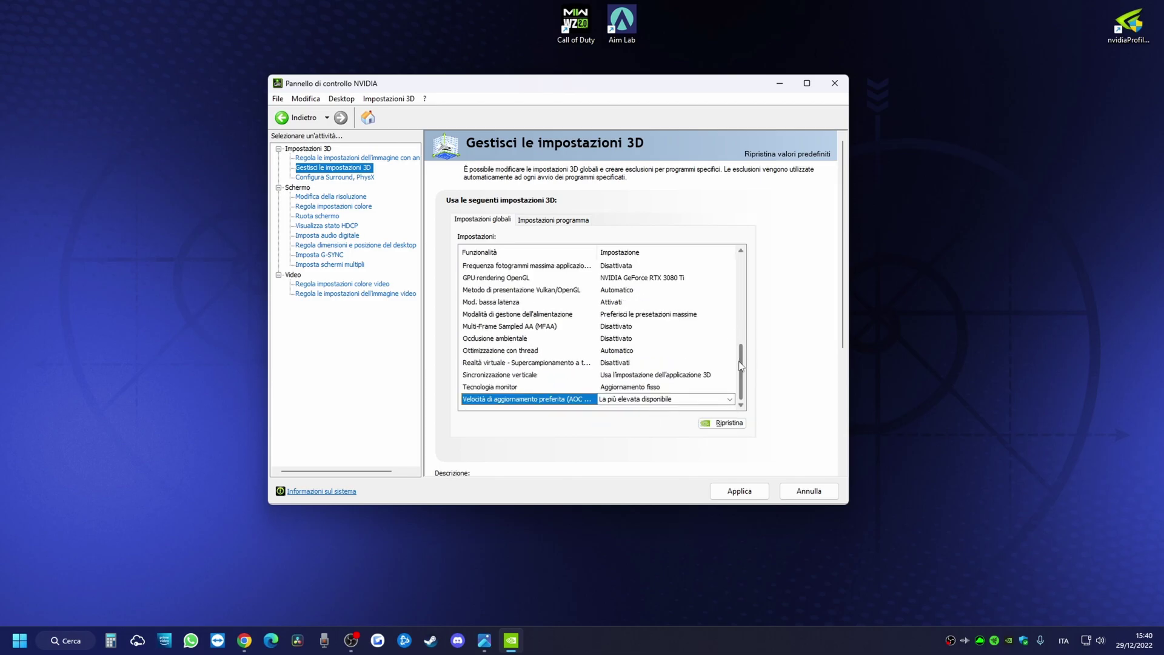
click(731, 491)
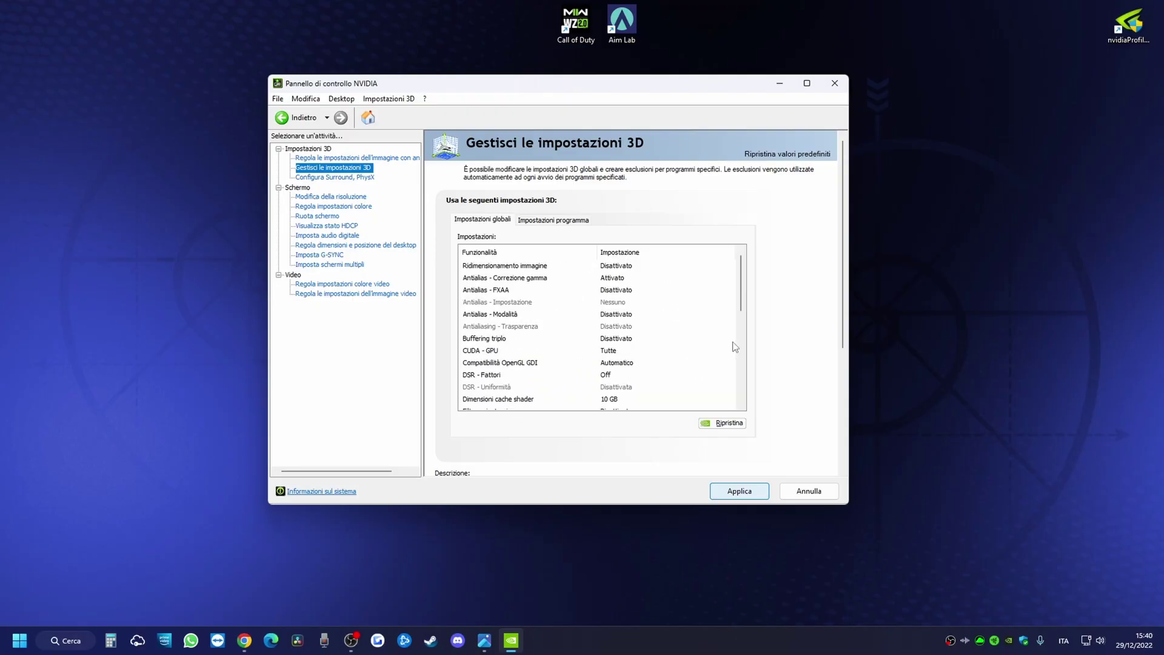
Step: Set the PhysX processor to NVIDIA GeForce RTX 3080 Ti and apply the change
click(336, 177)
click(707, 247)
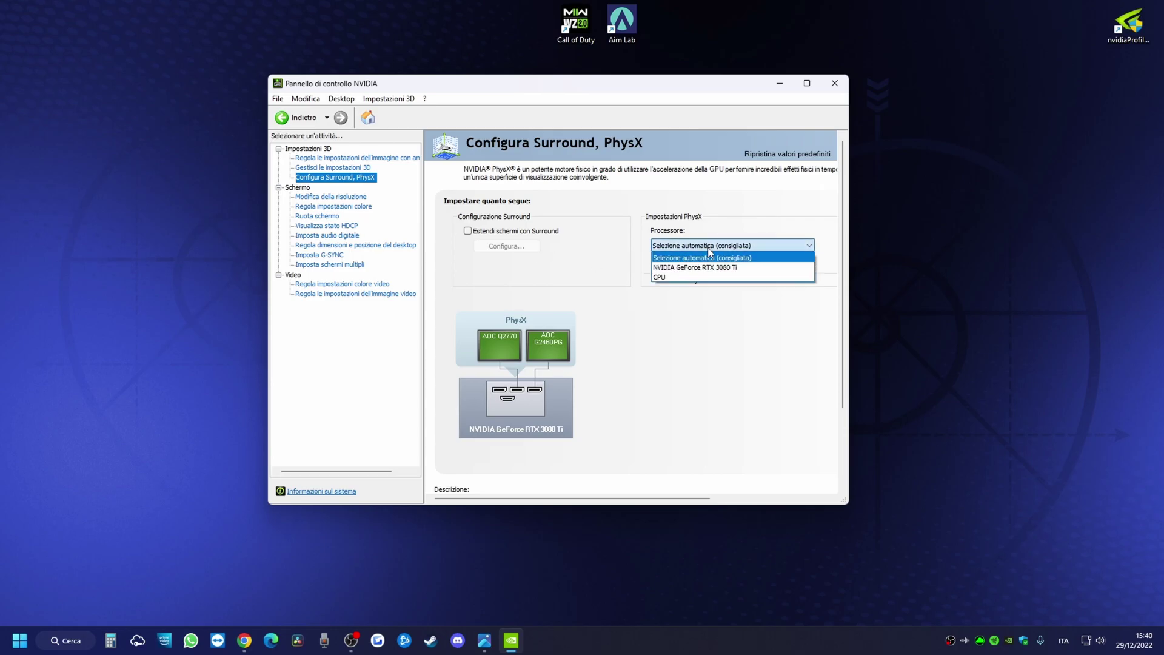
click(714, 270)
click(739, 491)
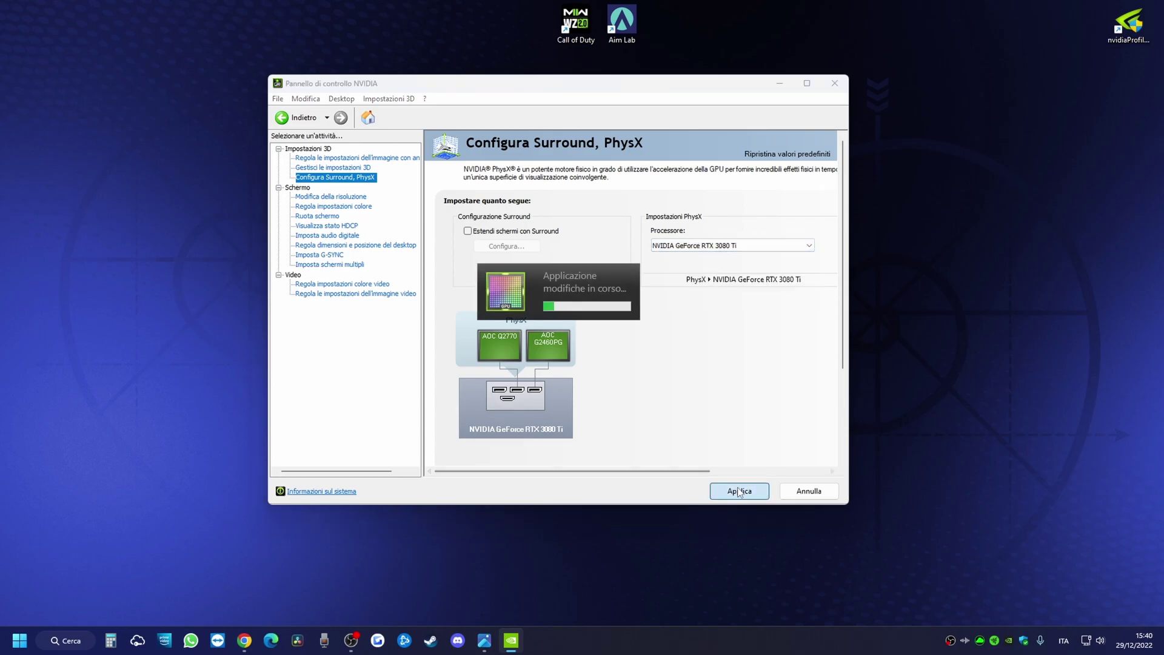
Step: Switch the display resolution settings to NVIDIA colour settings with the output dynamic range set to Massimo, and apply
click(331, 197)
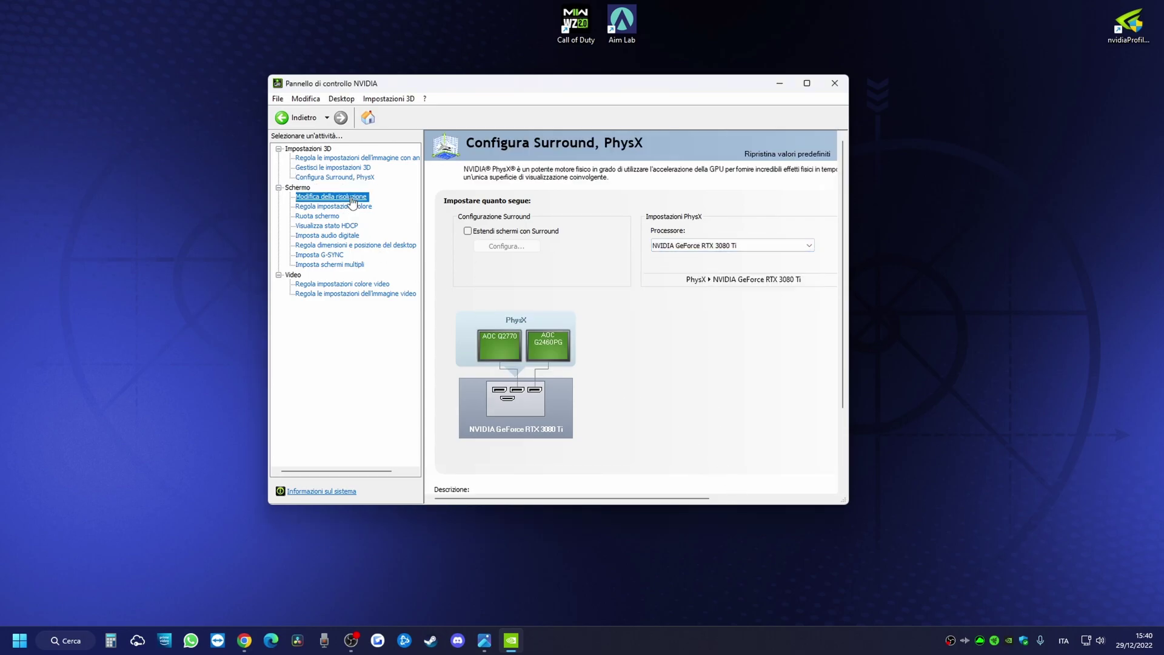
scroll(679, 444, down, 2)
scroll(681, 444, down, 4)
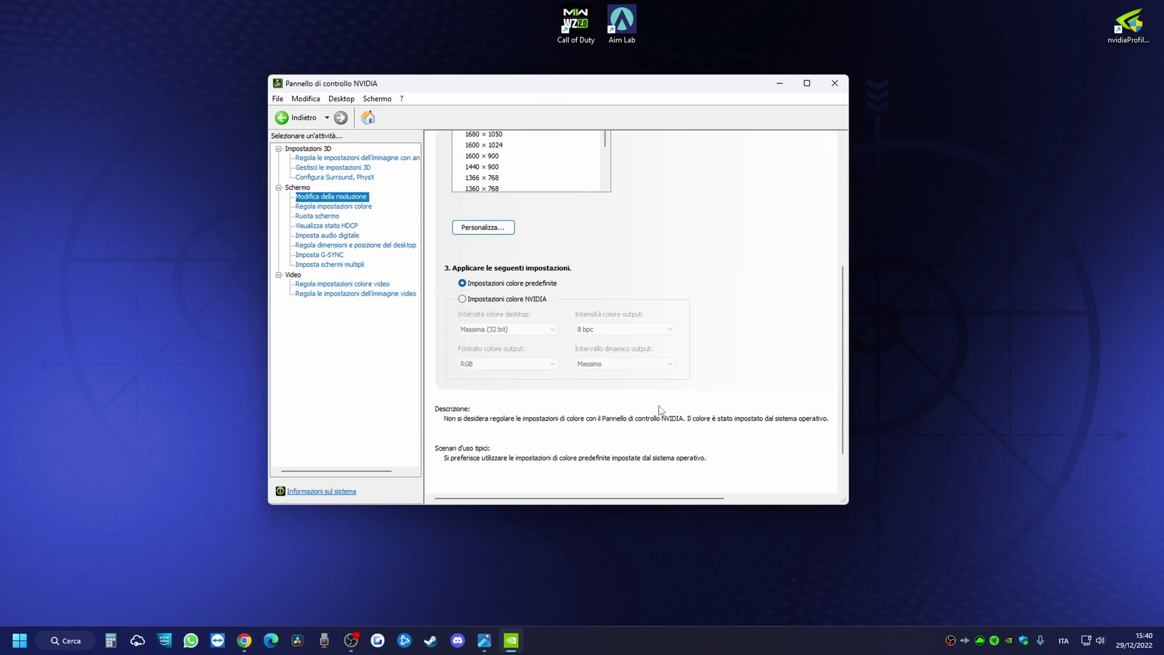
click(462, 275)
click(625, 340)
click(600, 360)
click(730, 492)
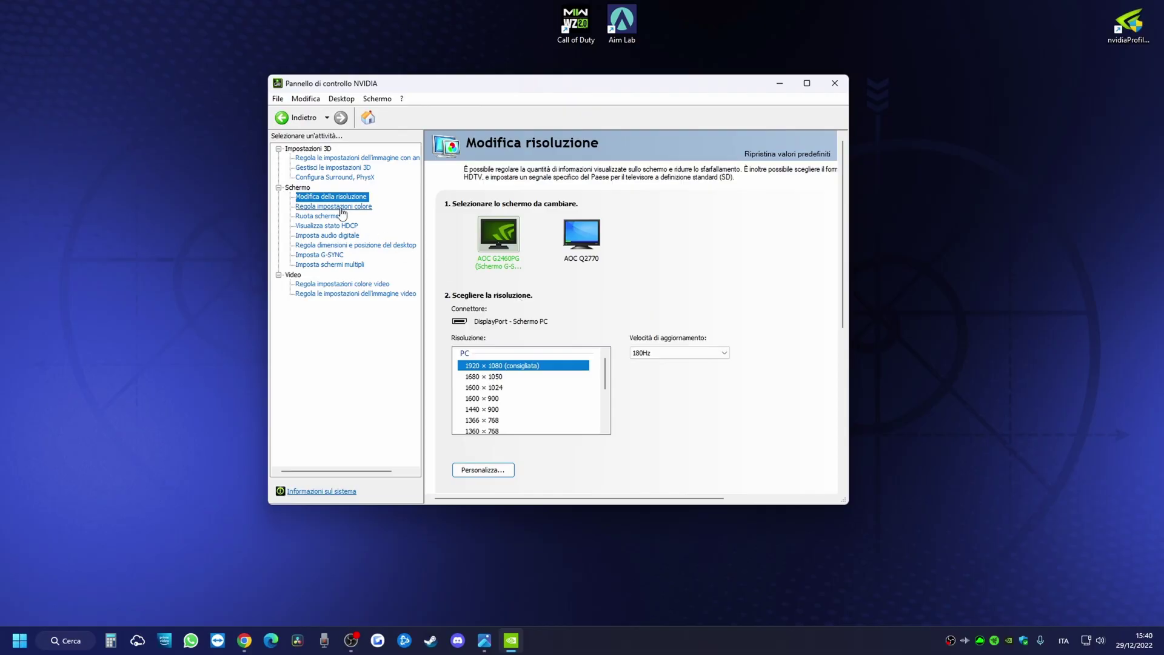
Step: Raise the desktop digital vibrance (Brillantezza digitale) to 70% and apply the colour adjustment
click(333, 206)
scroll(645, 307, down, 3)
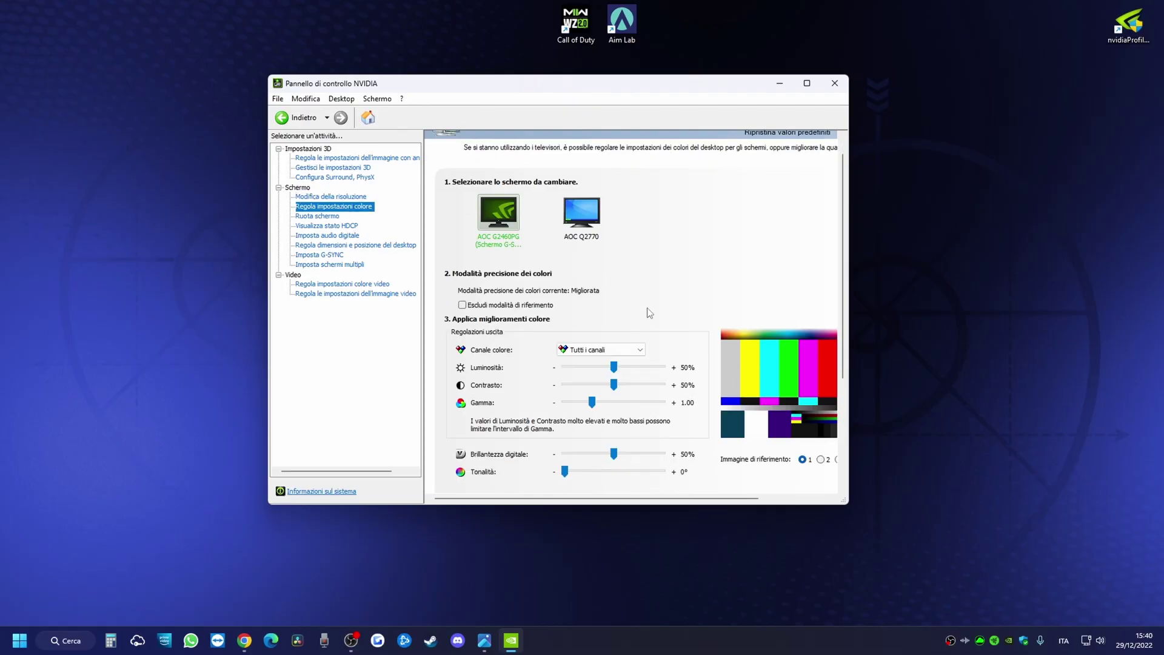
drag(607, 412, 633, 411)
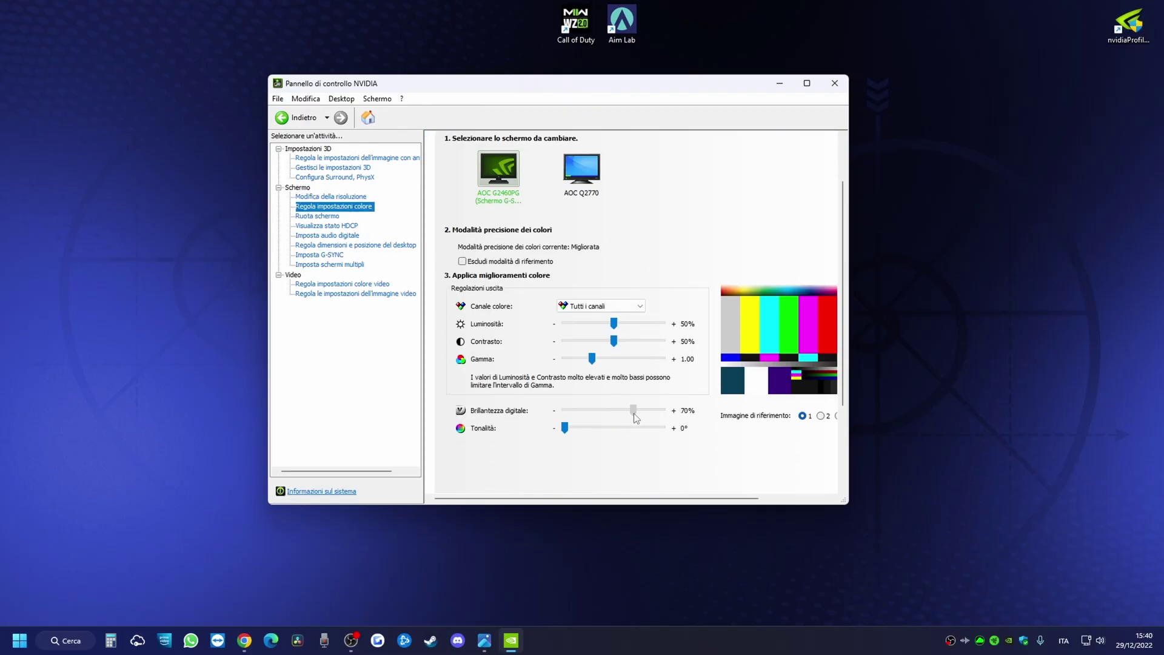
click(731, 492)
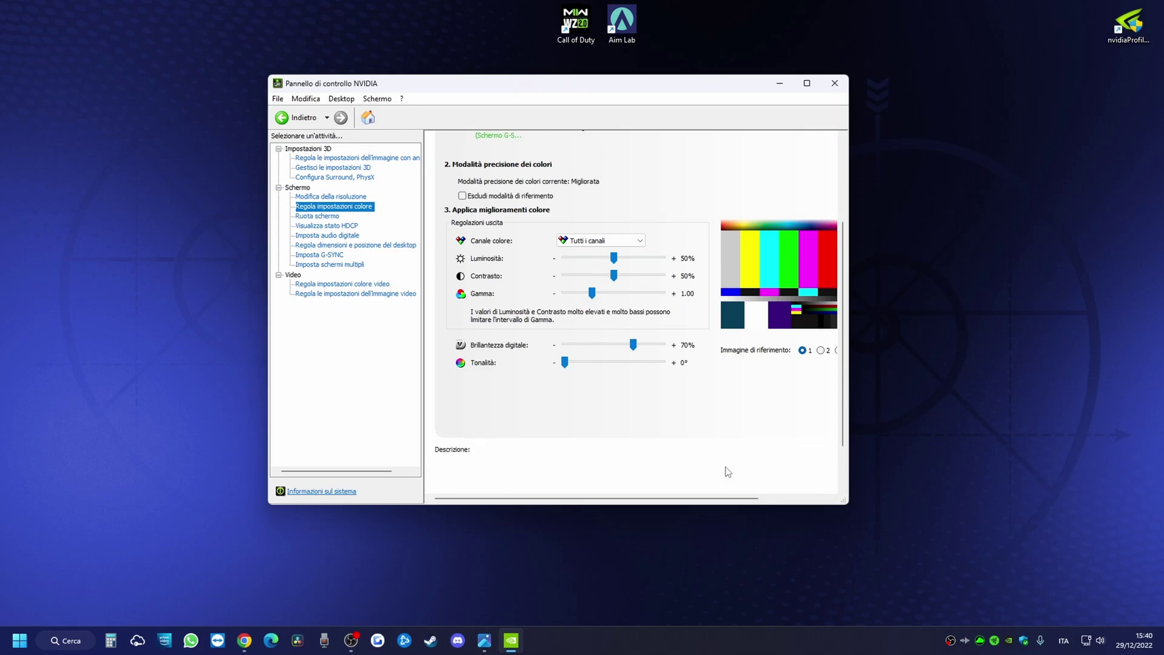
Step: Enable the developer settings and allow all users access to the GPU performance counters
click(326, 218)
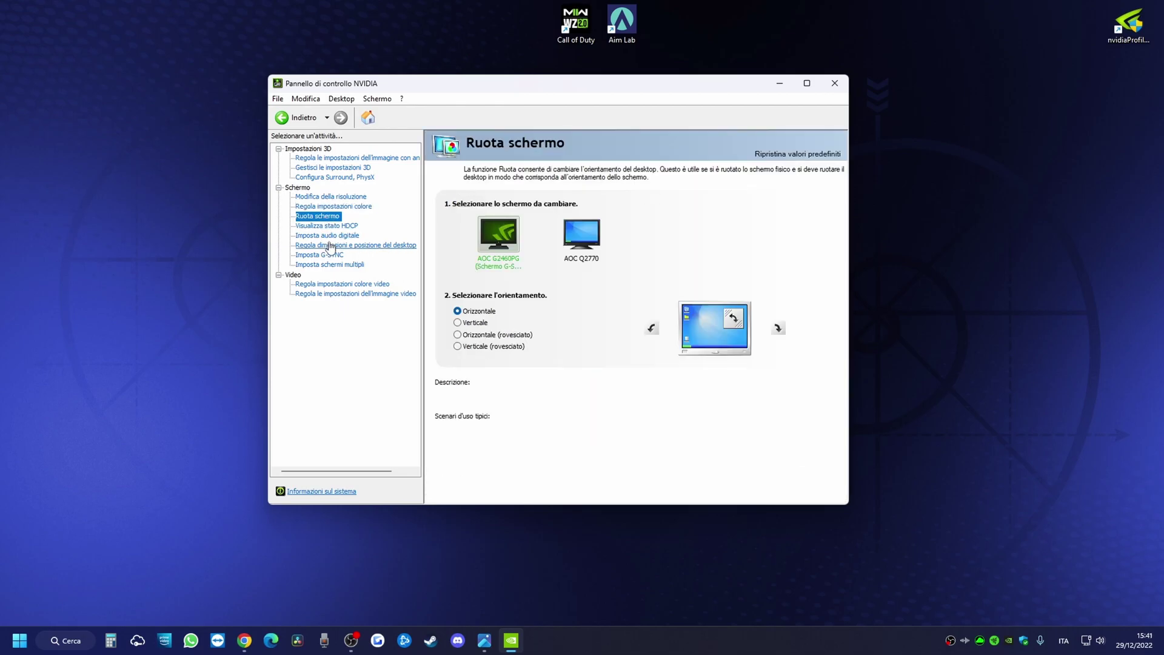
click(341, 98)
click(359, 120)
click(341, 284)
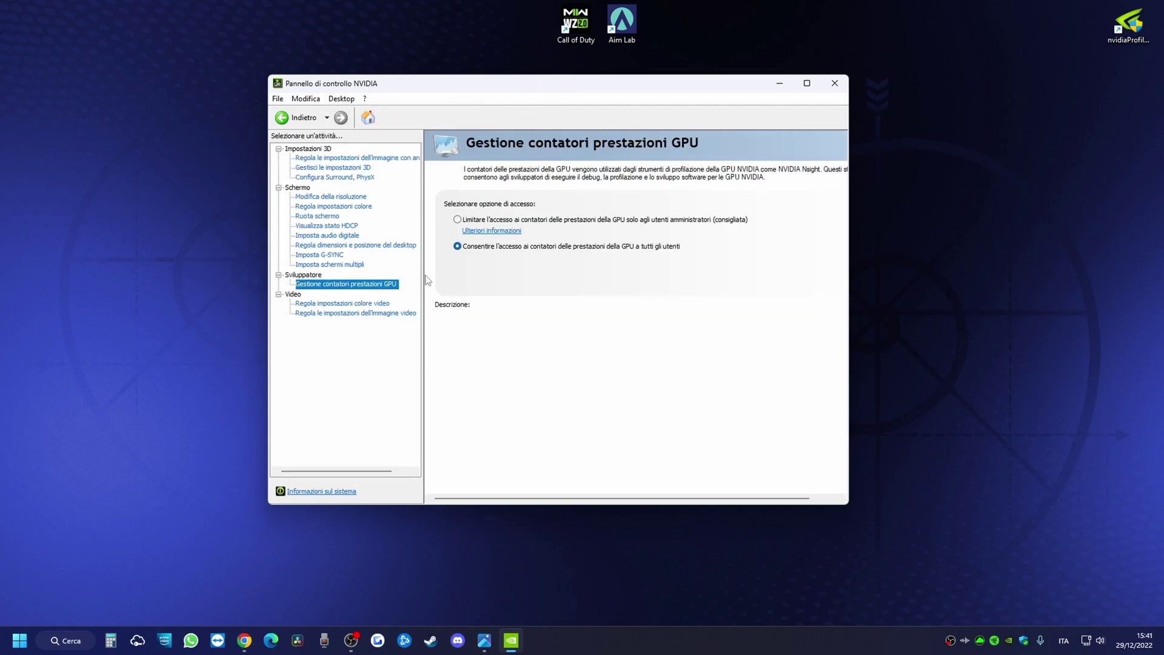
click(482, 249)
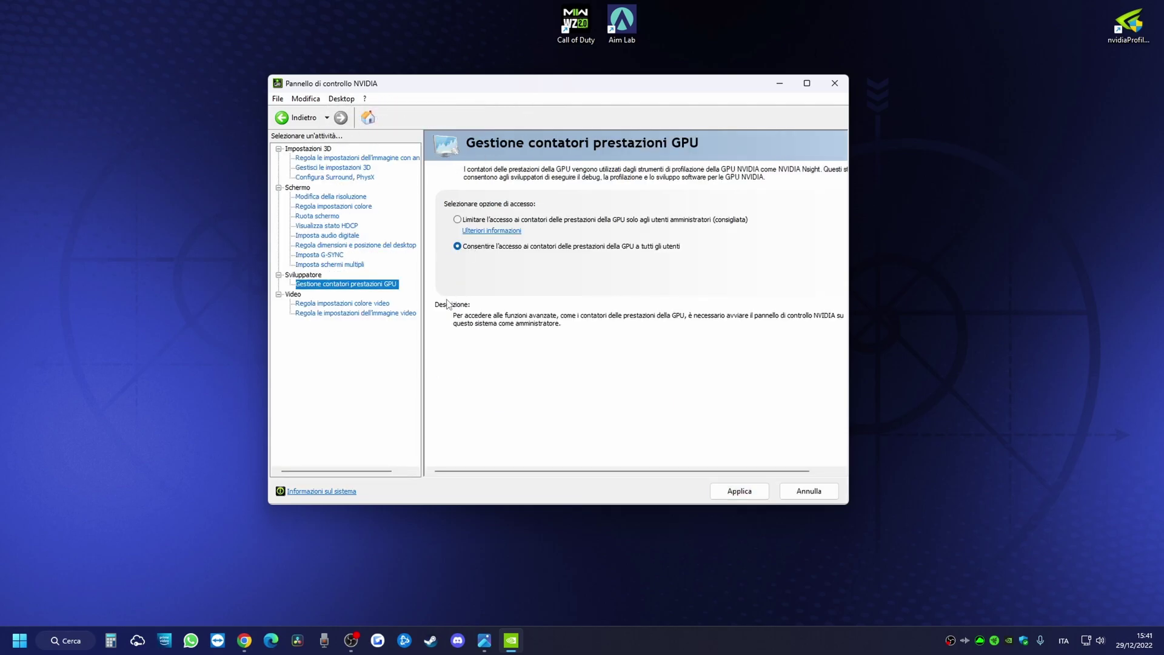
Step: Use NVIDIA settings for video colour with the advanced dynamic range at Massimo (0-255), and close the NVIDIA control panel
click(357, 304)
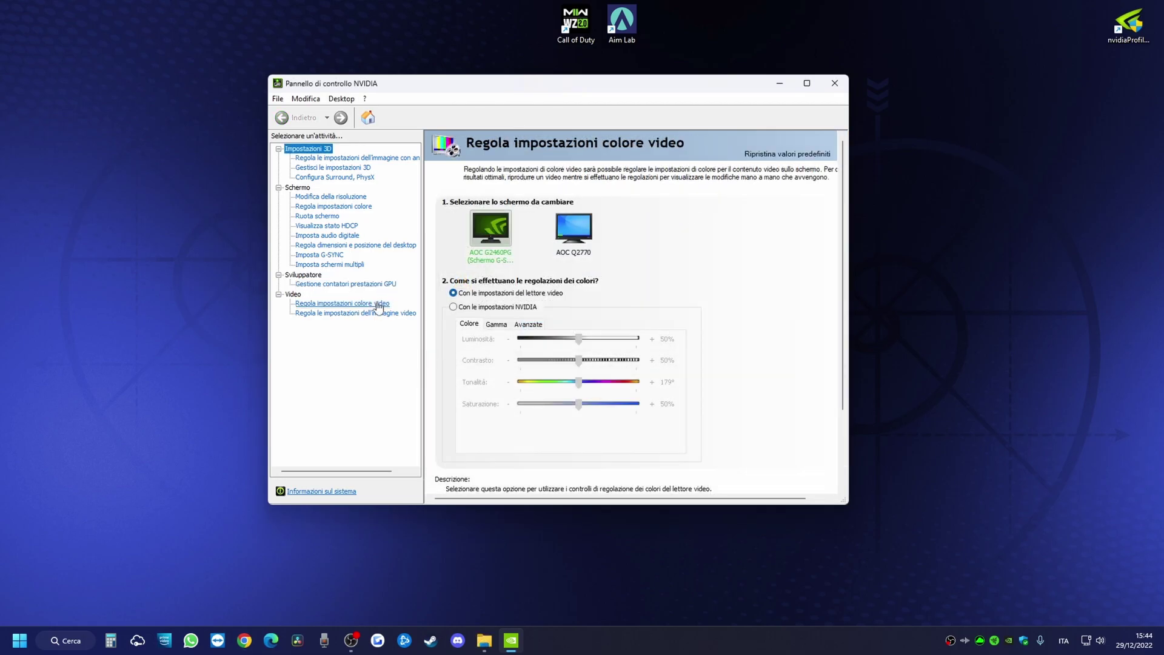
click(378, 303)
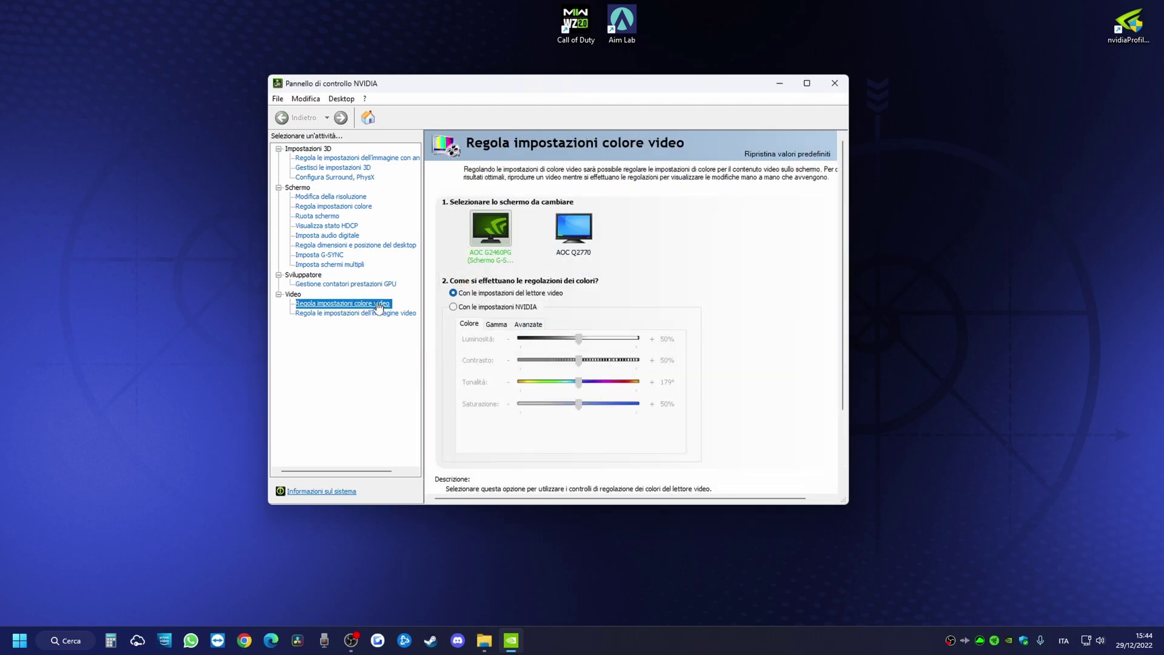
click(491, 308)
click(528, 323)
click(564, 345)
click(561, 357)
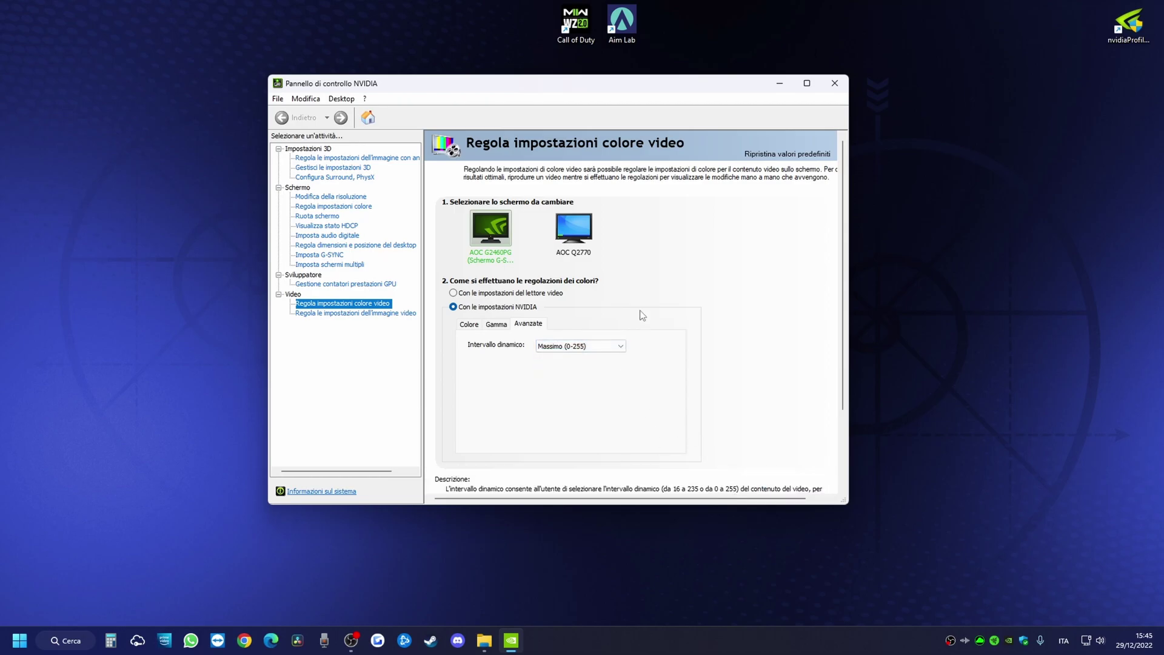
click(835, 84)
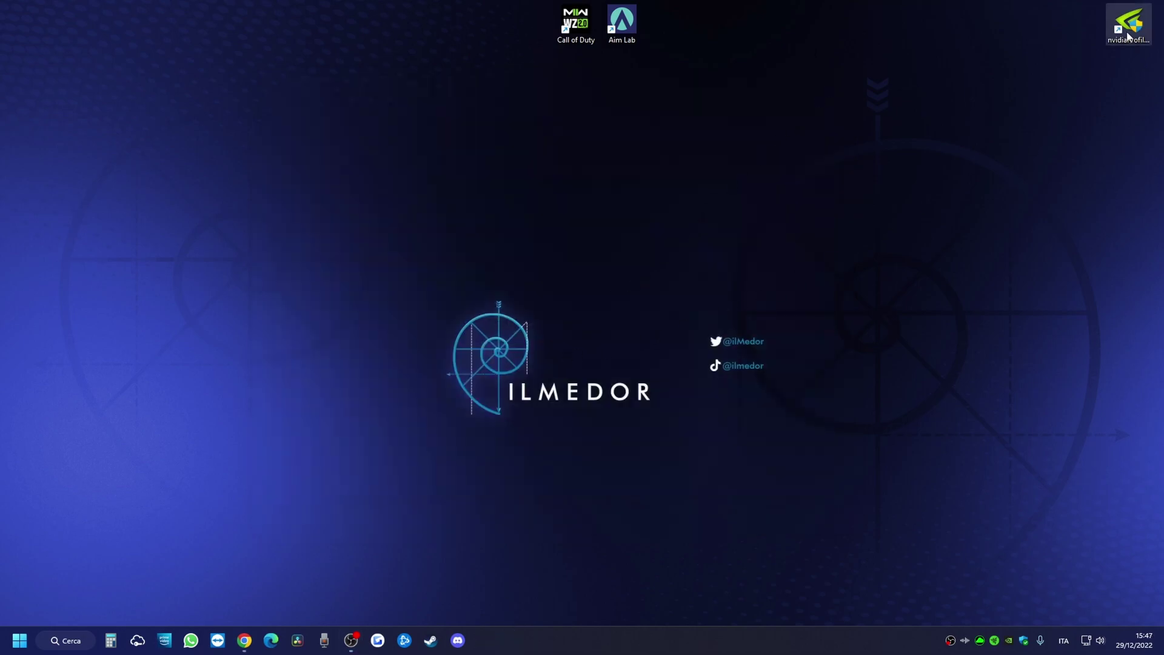
Step: Open NVIDIA Profile Inspector and set GSYNC - Application Requested State to Disallow in the global driver profile
double_click(1128, 36)
drag(312, 11, 360, 7)
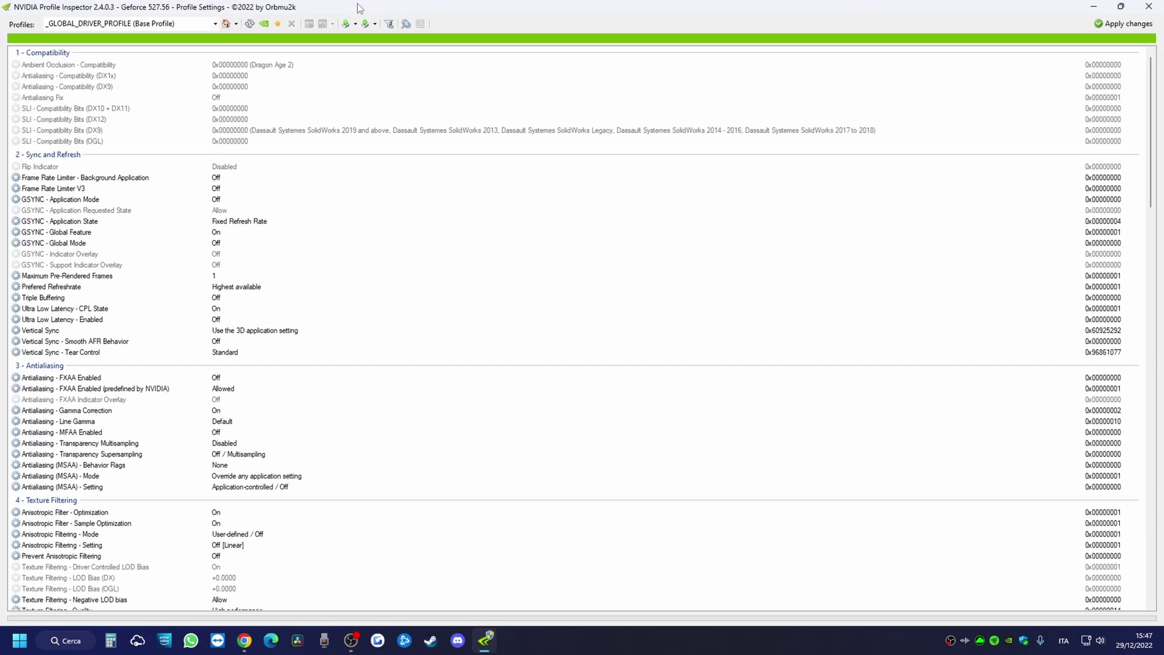
click(221, 201)
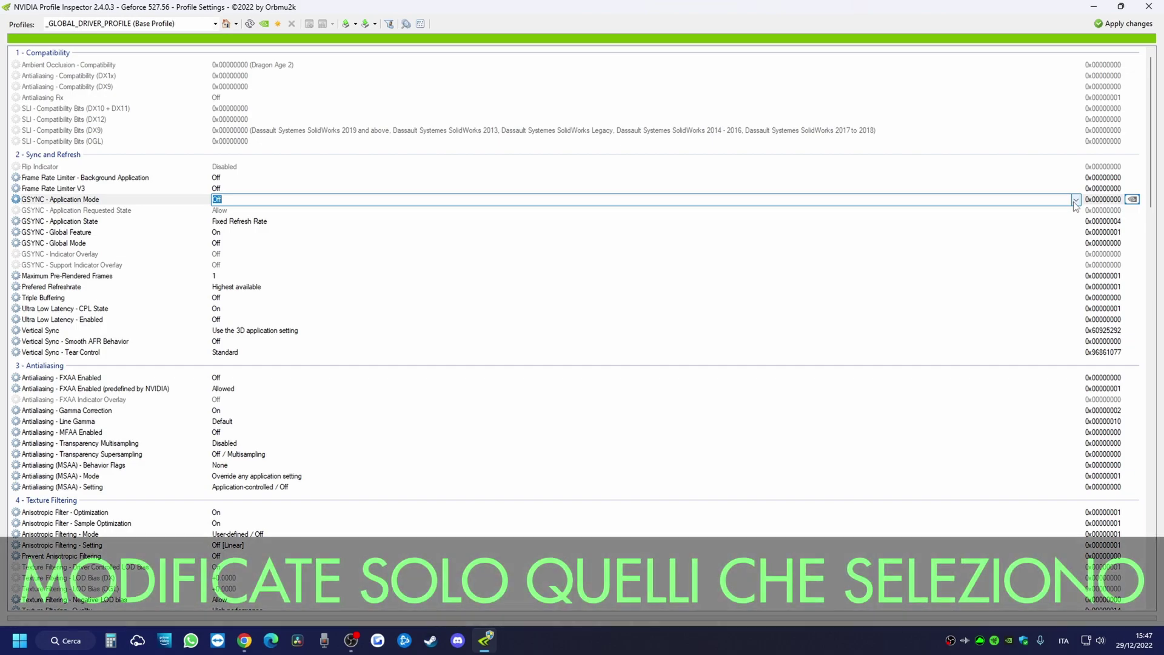
click(279, 211)
click(1075, 211)
click(252, 241)
Step: Set GSYNC - Application State to Disallow and GSYNC - Global Feature to Off
click(259, 222)
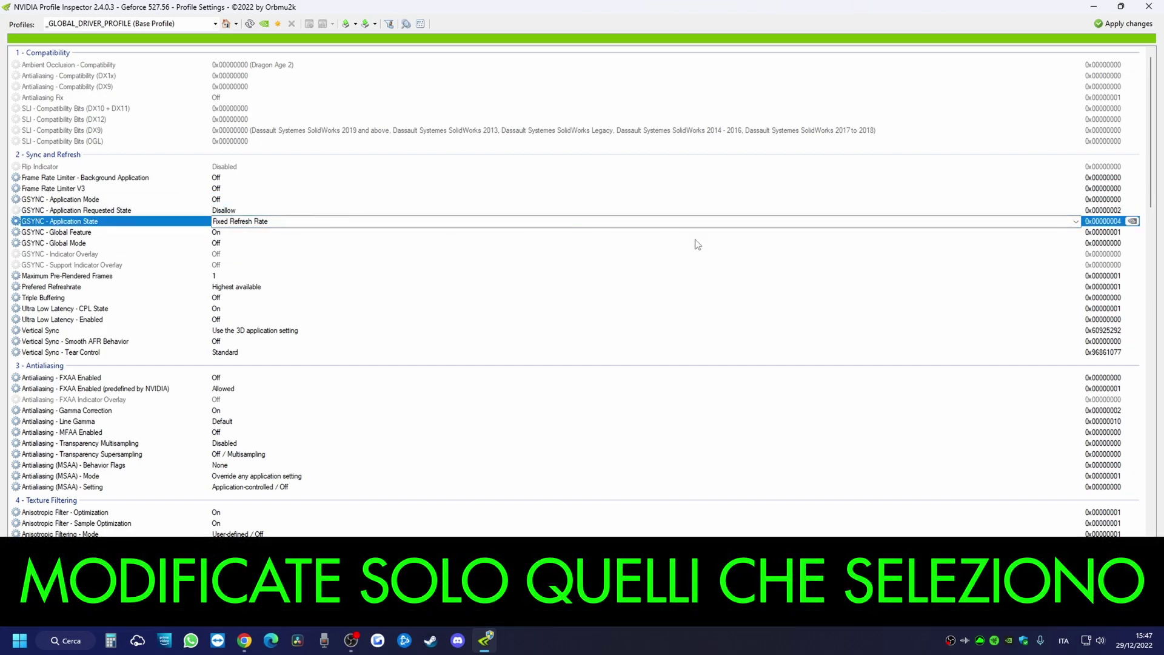
click(1075, 221)
click(262, 253)
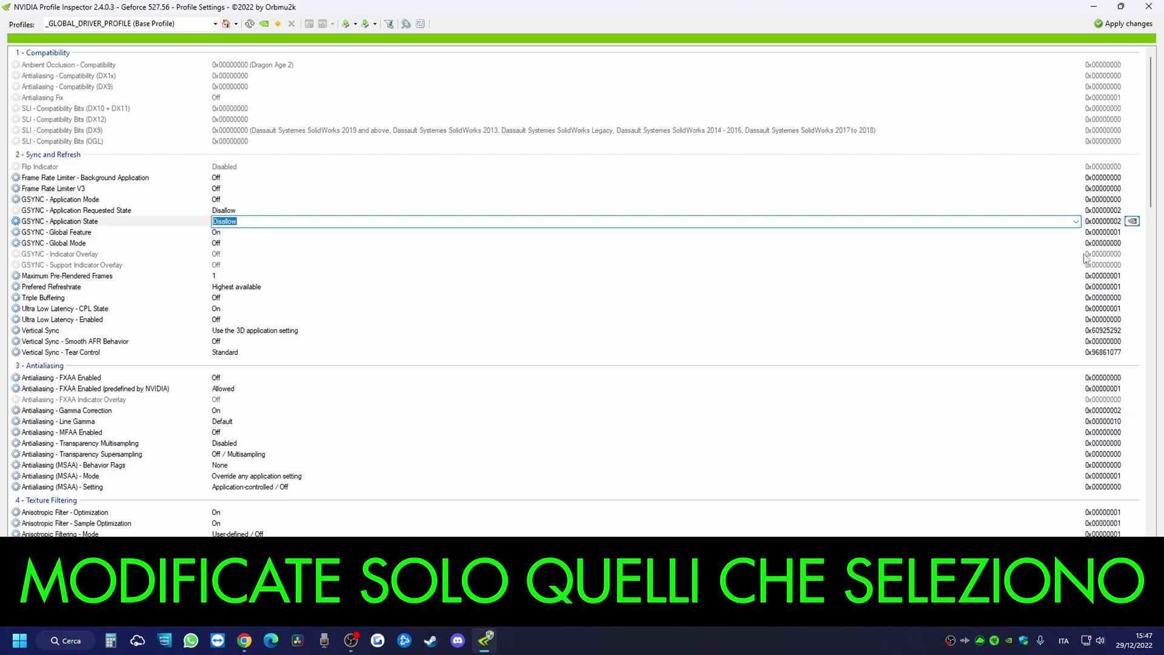
click(1077, 234)
click(1075, 233)
click(242, 244)
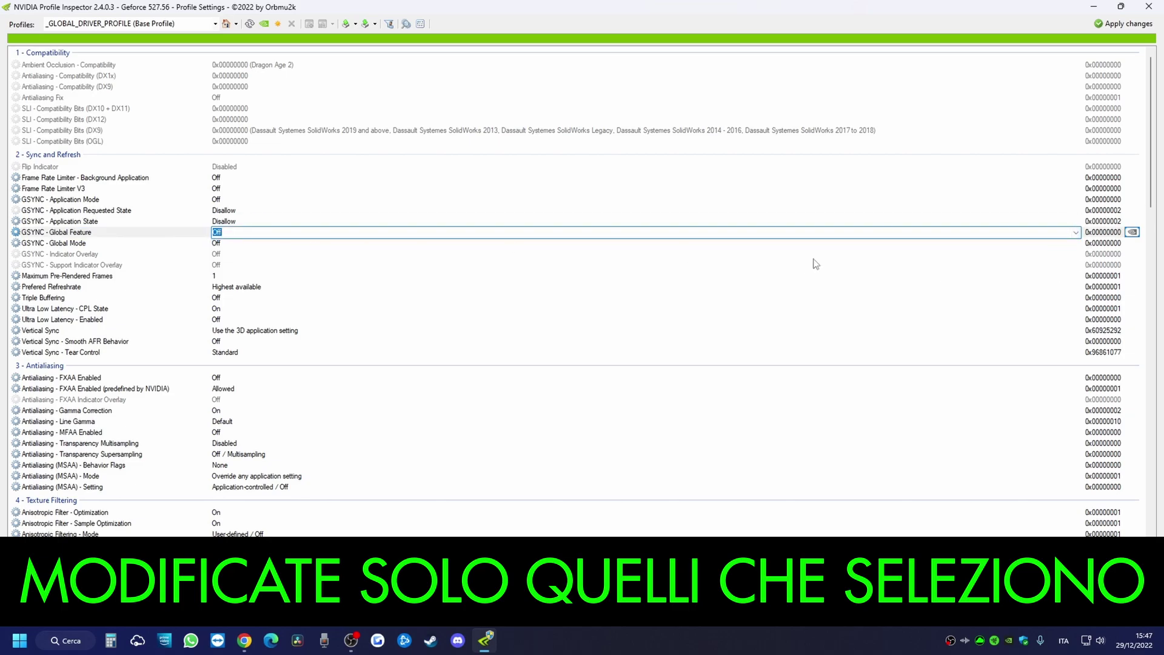
Step: Set Maximum Pre-Rendered Frames to 1 and the preferred refresh rate to Highest available
click(276, 275)
click(1076, 276)
click(239, 302)
click(243, 291)
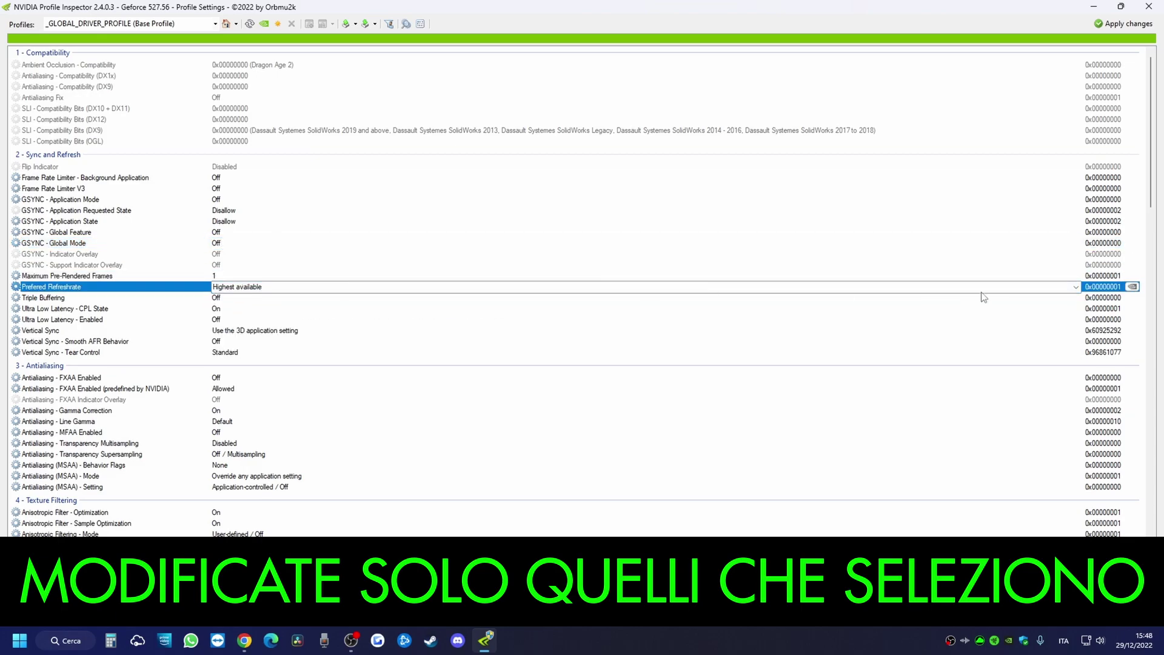
click(1076, 287)
click(262, 312)
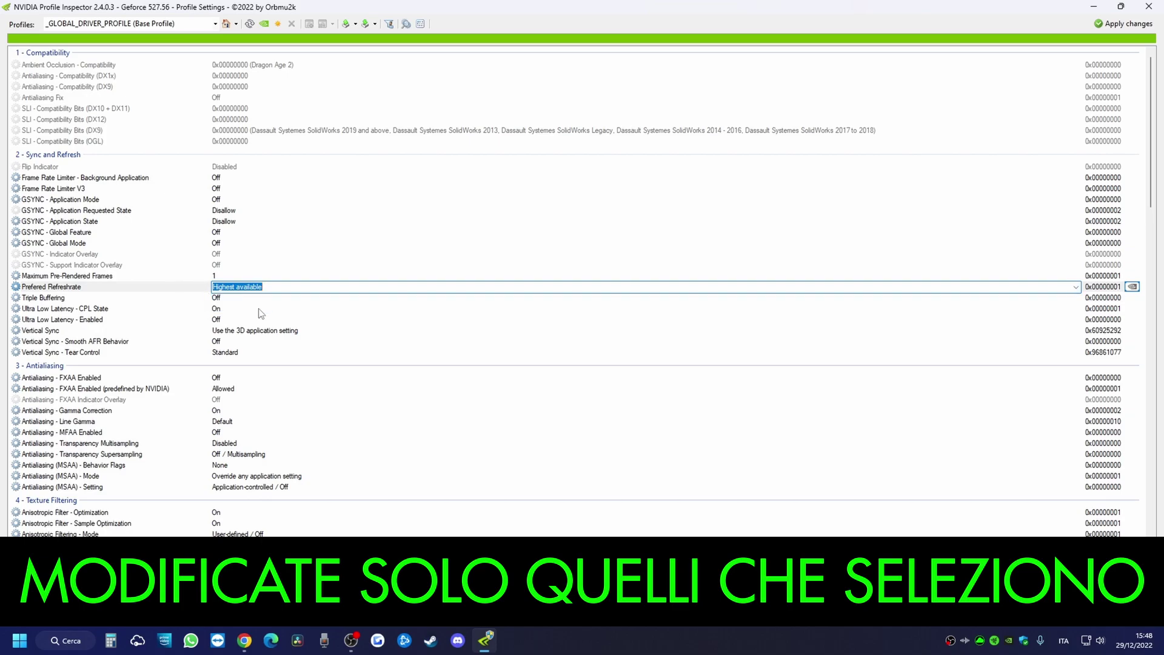
Step: Set Vertical Sync to Force off and Prevent Anisotropic Filtering to On
click(231, 331)
click(1076, 330)
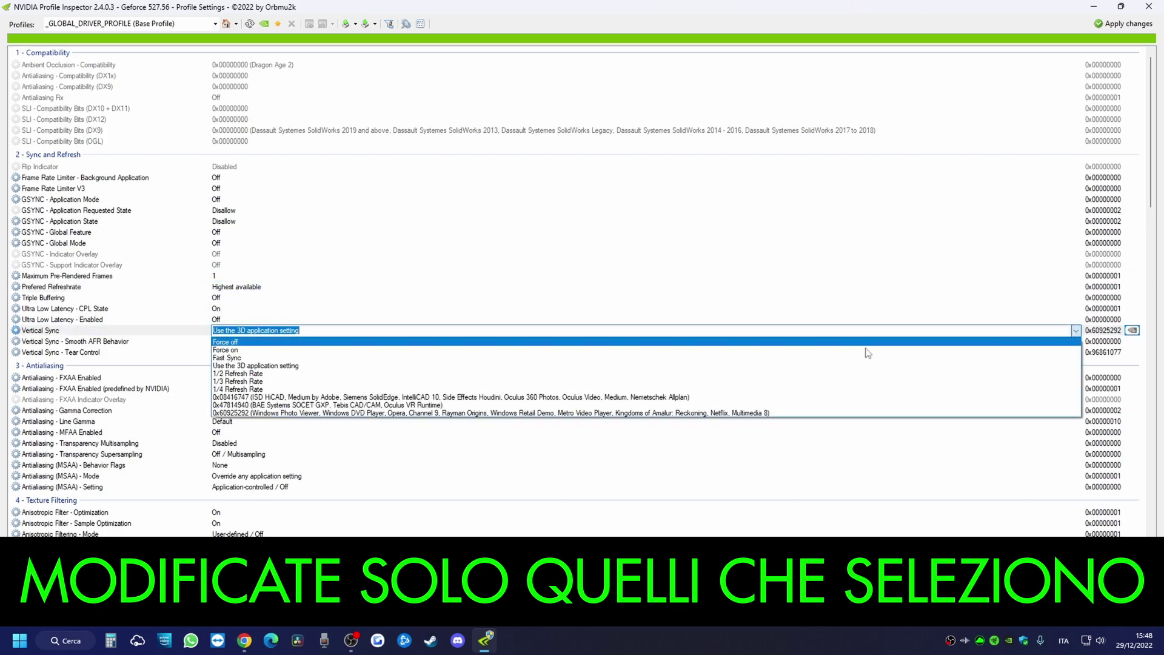
click(325, 343)
scroll(310, 396, down, 5)
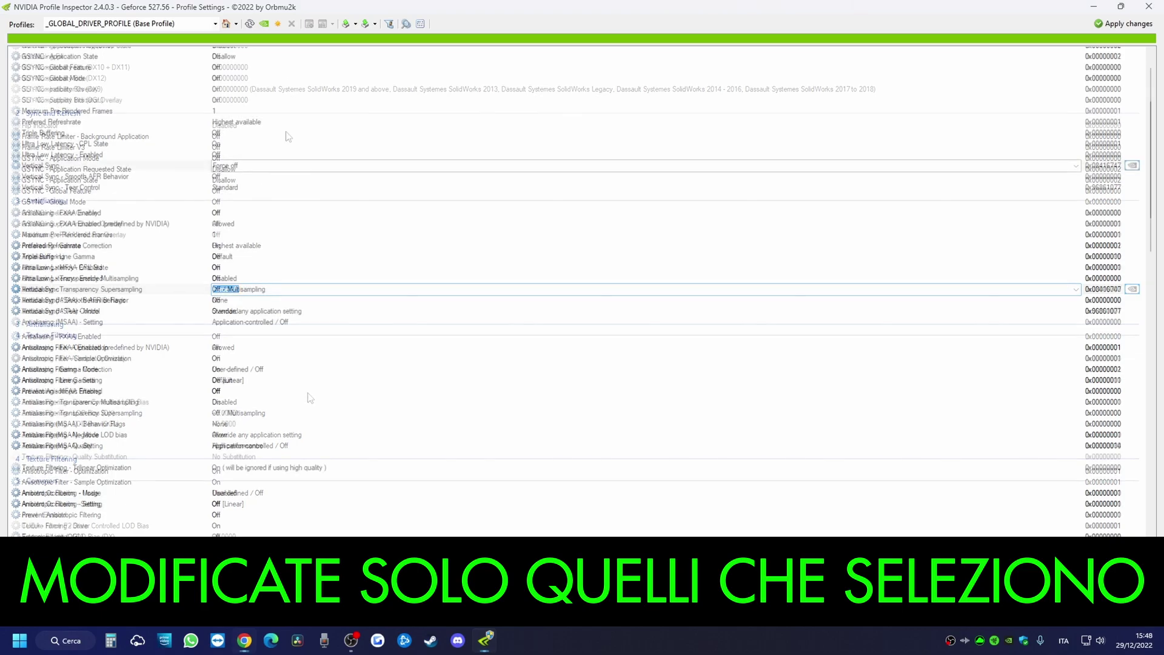
click(240, 391)
click(260, 391)
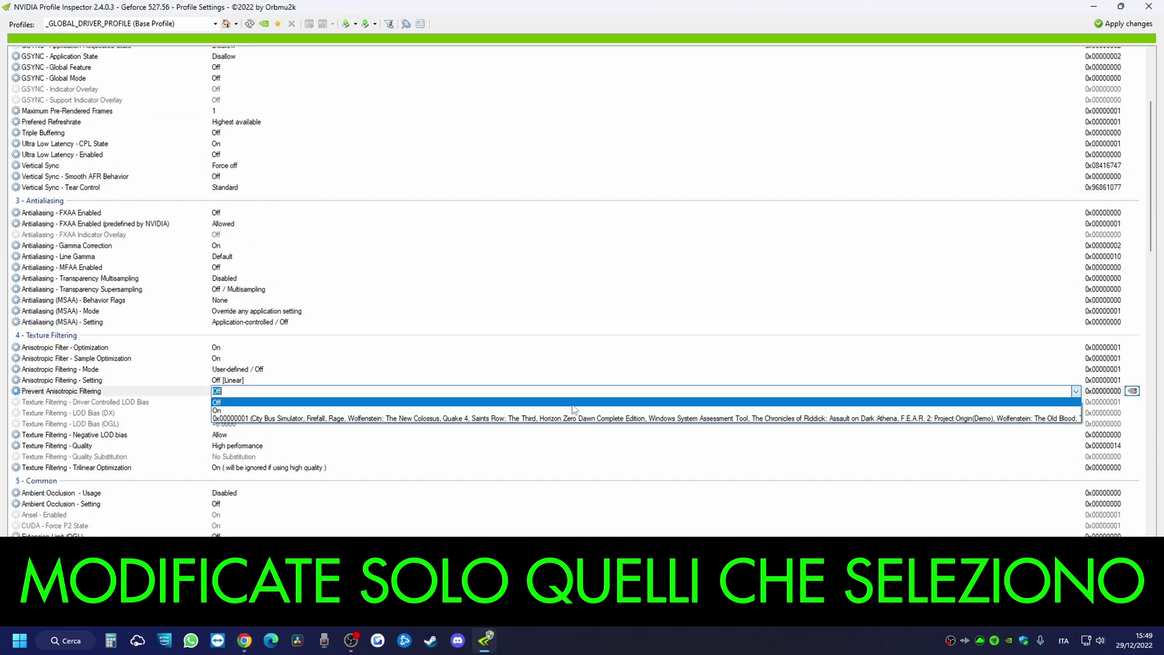
click(240, 413)
Step: Set CUDA - Force P2 State to Off and Memory Allocation Policy to WKS_MEMORY_ALLOCATION_POLICY_MODERATE_PRE_ALLOCATION
scroll(246, 395, down, 3)
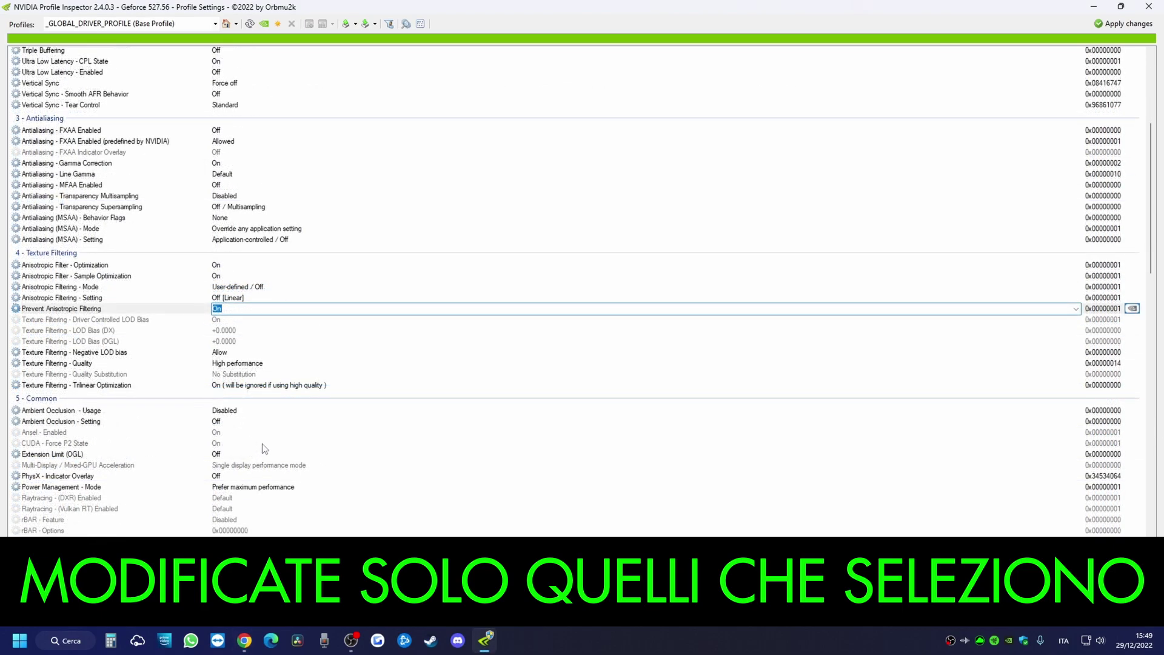
click(296, 444)
click(1076, 443)
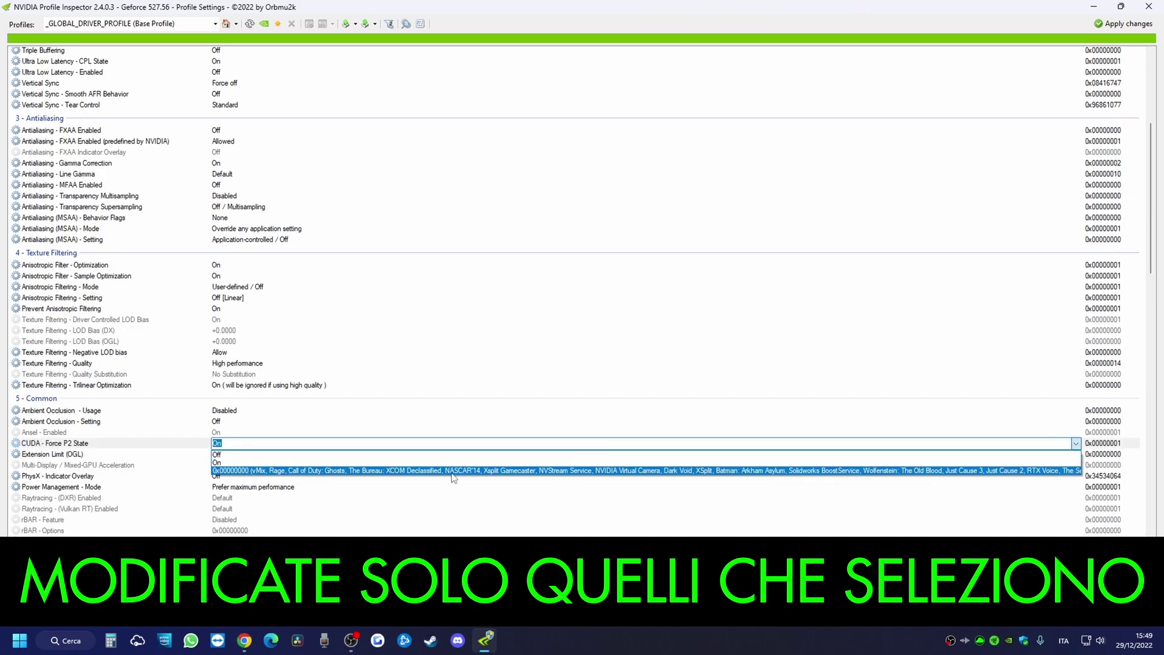
click(280, 454)
scroll(46, 350, down, 15)
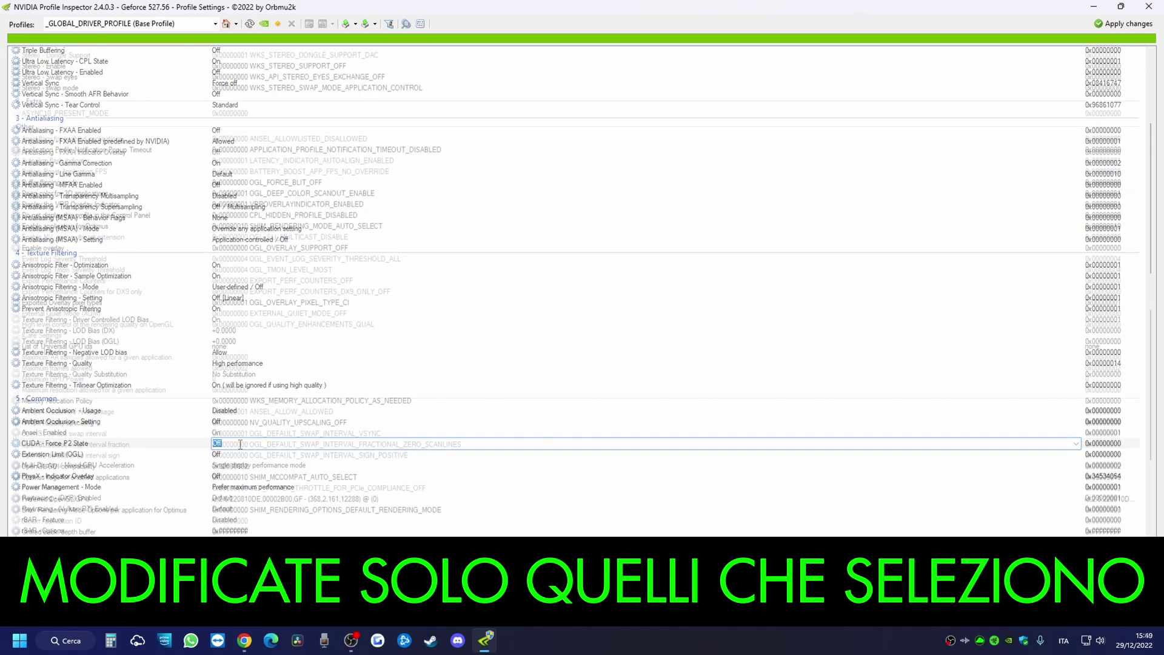
click(288, 401)
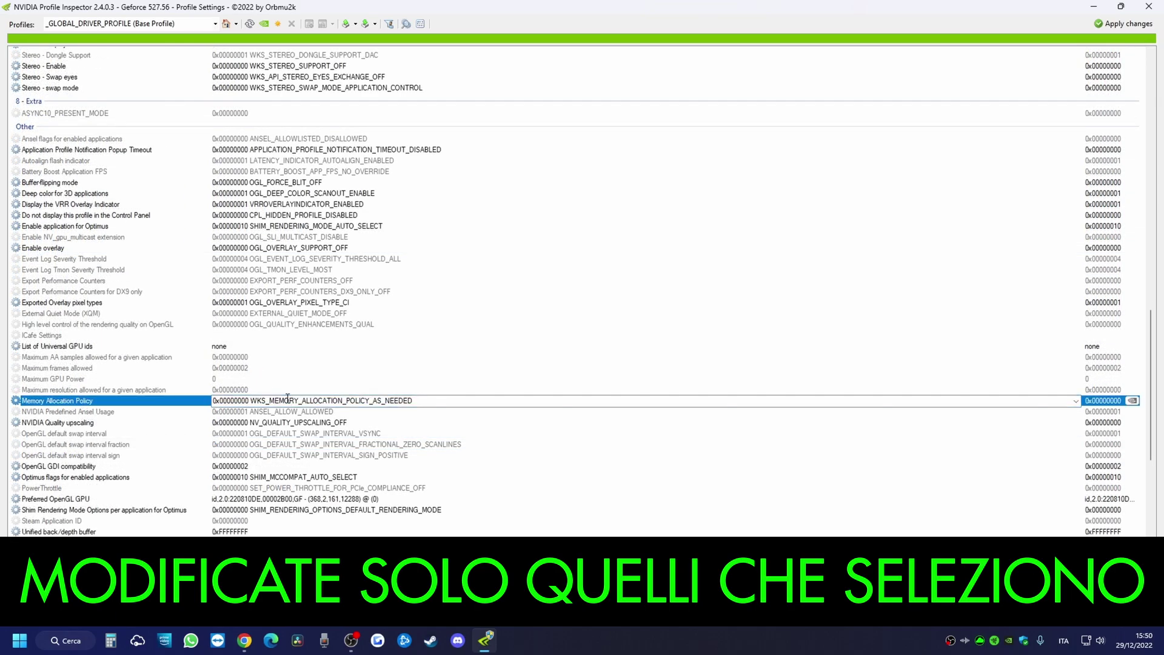
click(1076, 401)
click(398, 421)
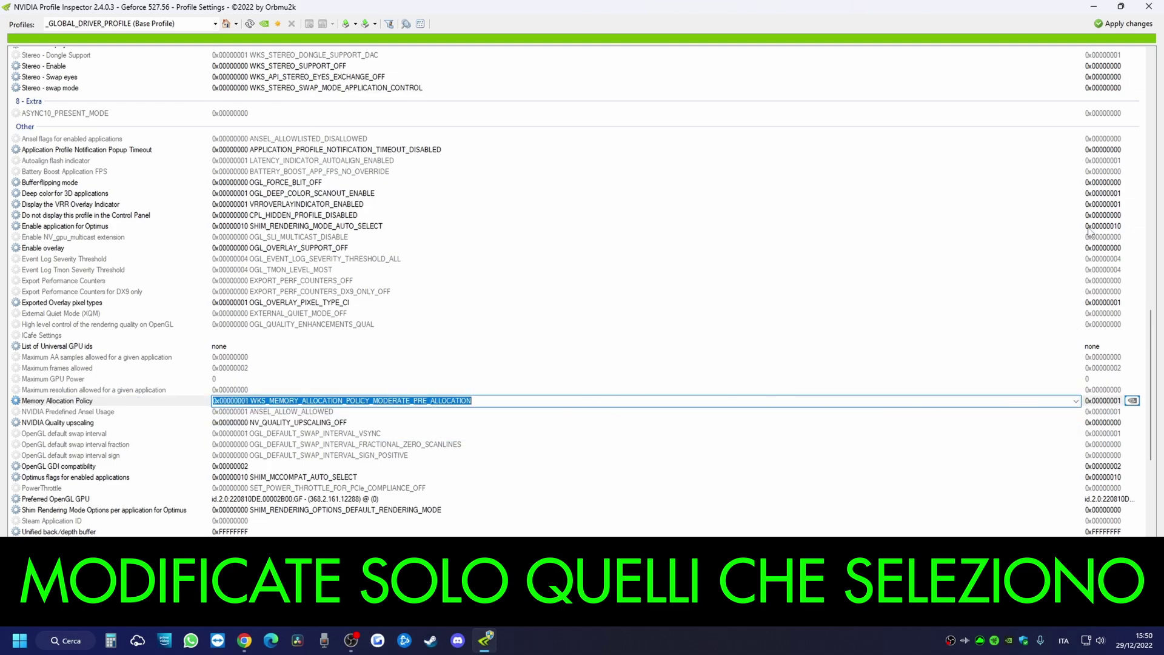
Step: Return to the start of the global driver profile's settings and close NVIDIA Profile Inspector
scroll(1117, 41, up, 6)
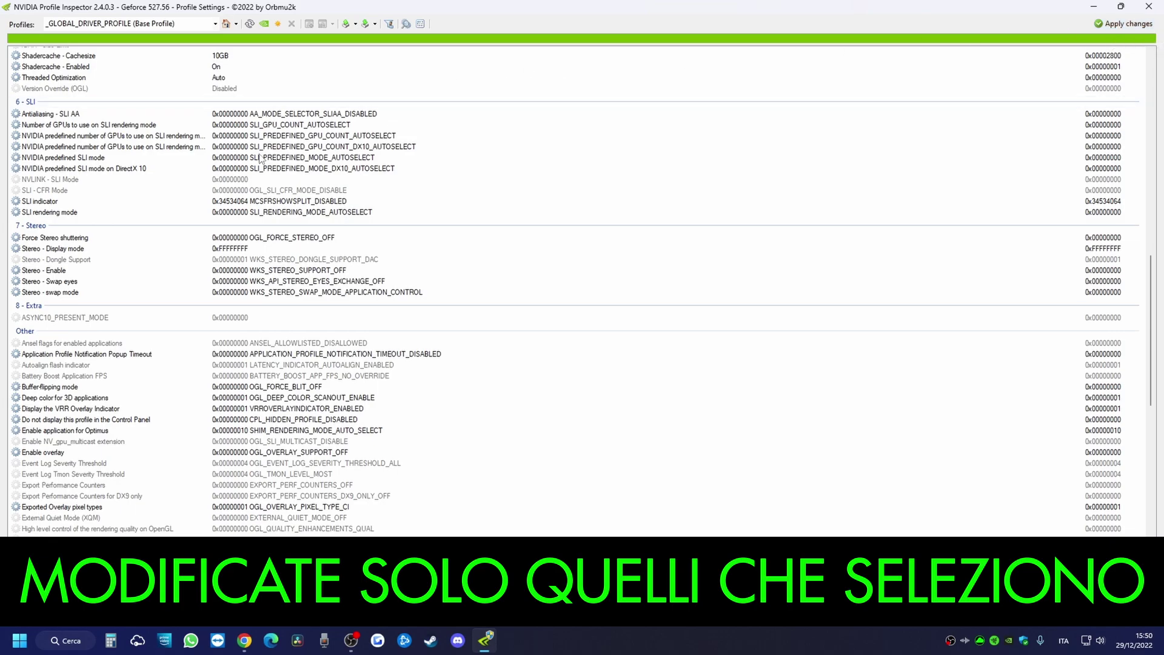
scroll(238, 137, up, 20)
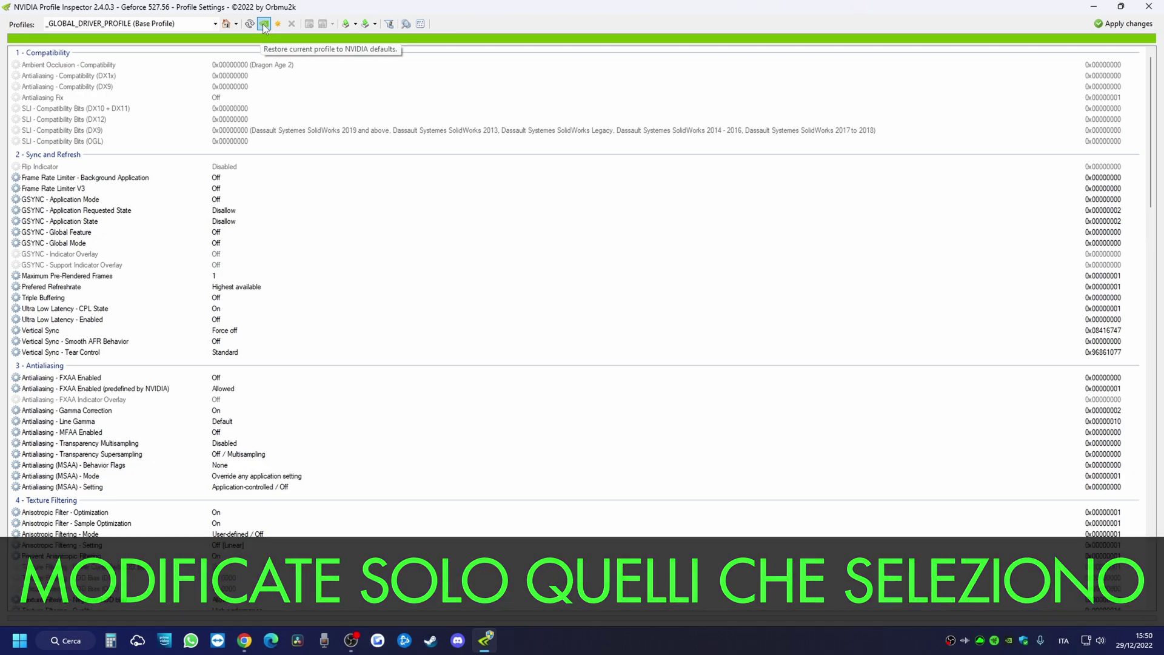
click(1152, 9)
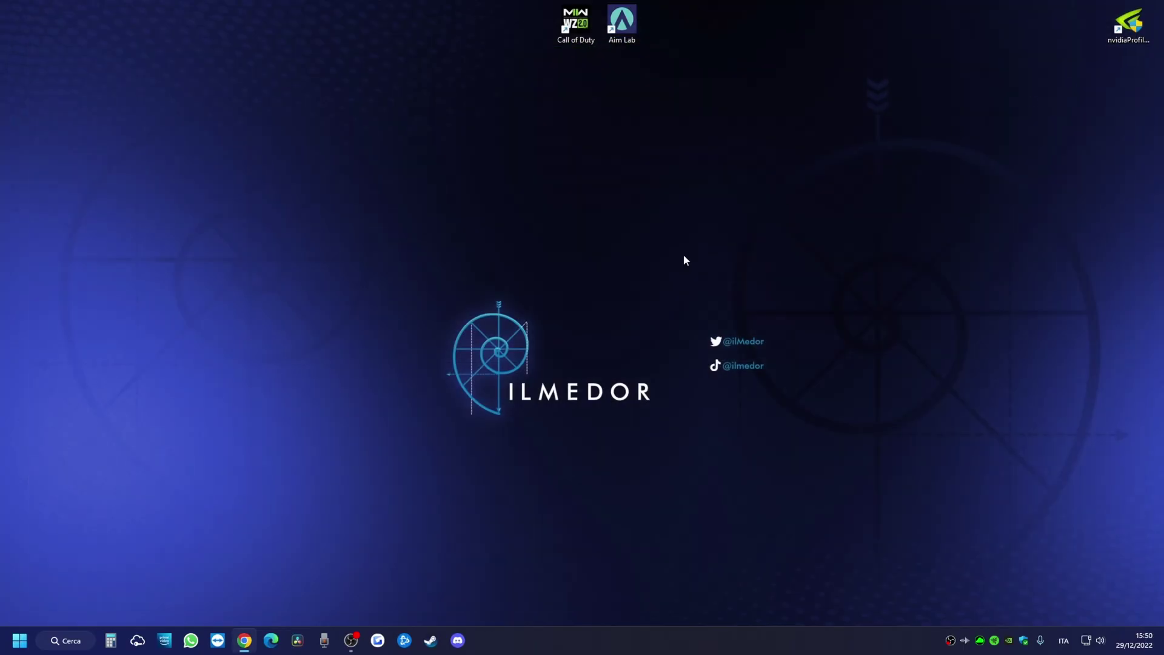